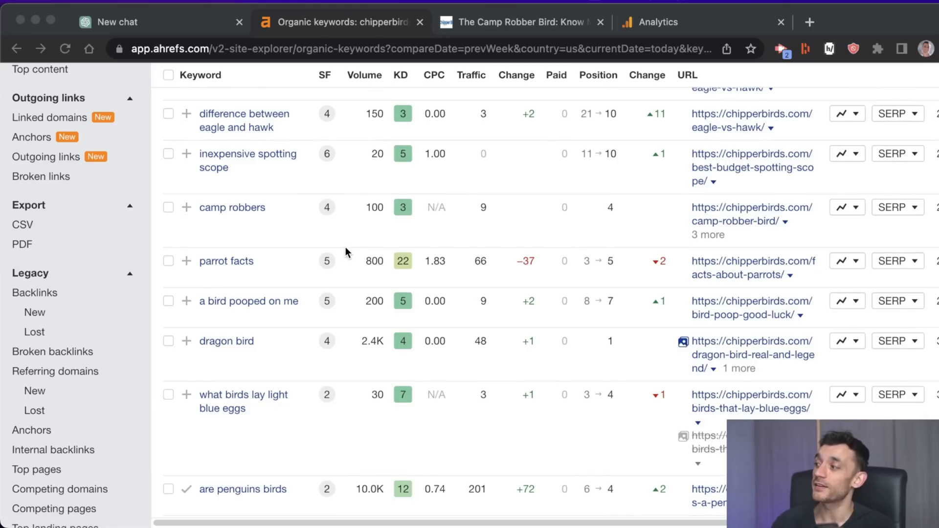
Look through the chipperbirds.com organic keywords report in Ahrefs for low-volume keywords that already rank.
scroll(346, 252, "down", 3)
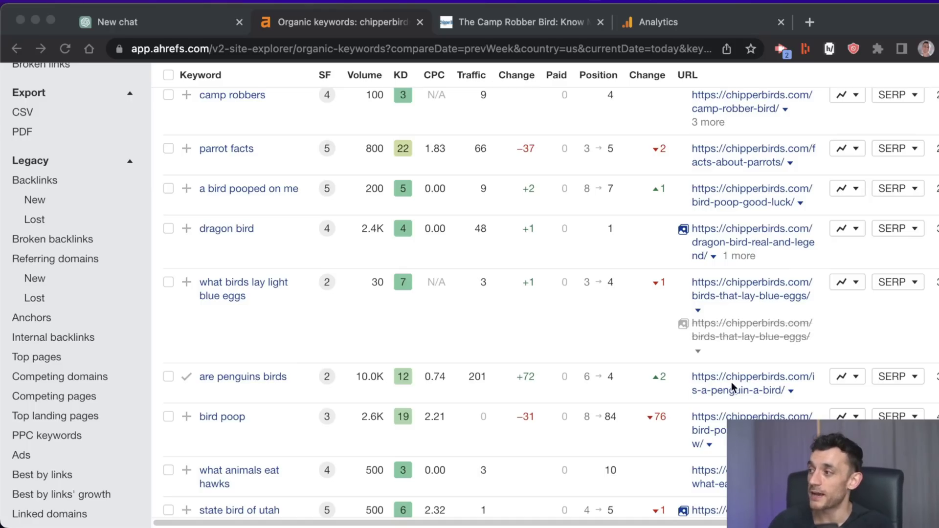
scroll(394, 264, "up", 10)
scroll(394, 264, "up", 1)
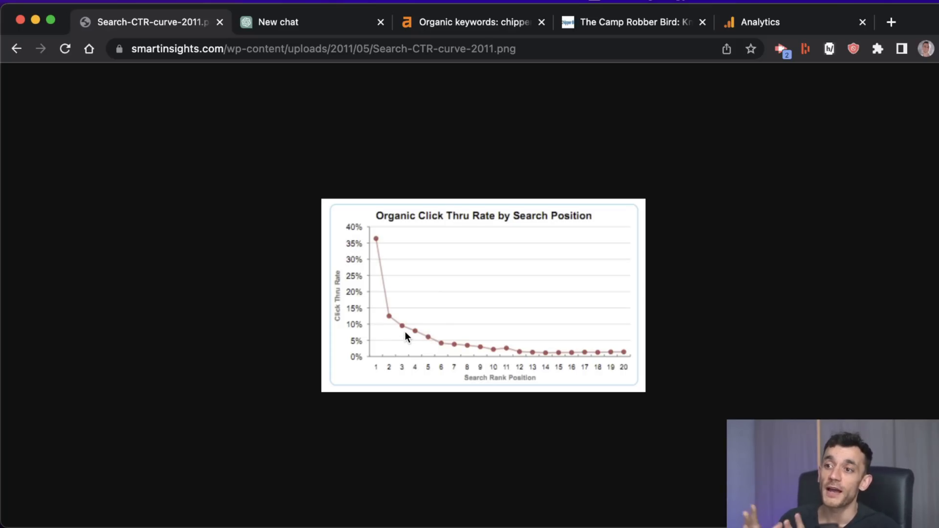
key("super+3")
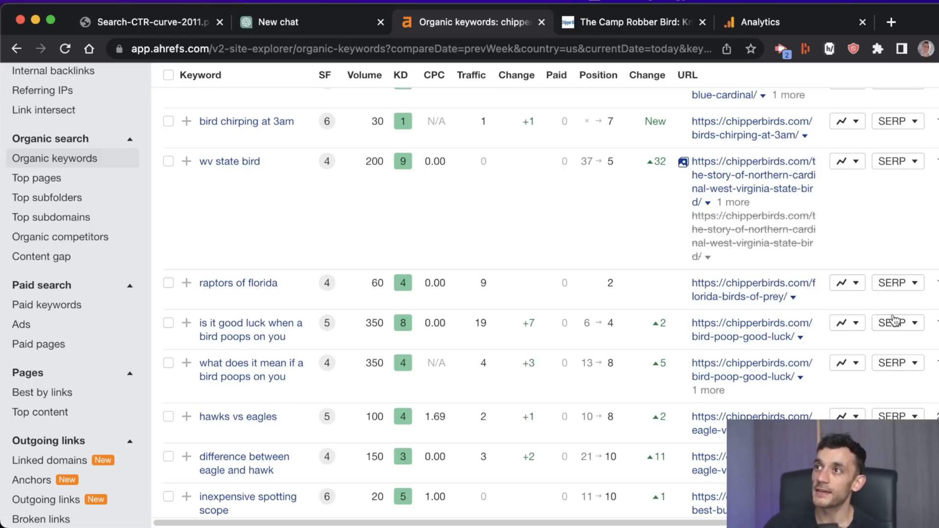
scroll(403, 265, "down", 10)
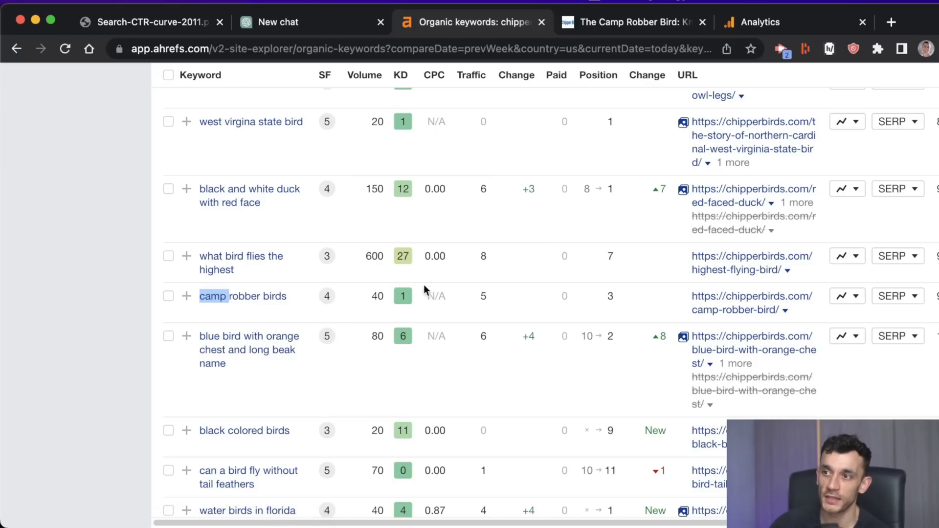
Highlight the volume and ranking position of "camp robber birds" and open its ranking page in a separate browser tab.
left_click_drag(362, 300, 381, 297)
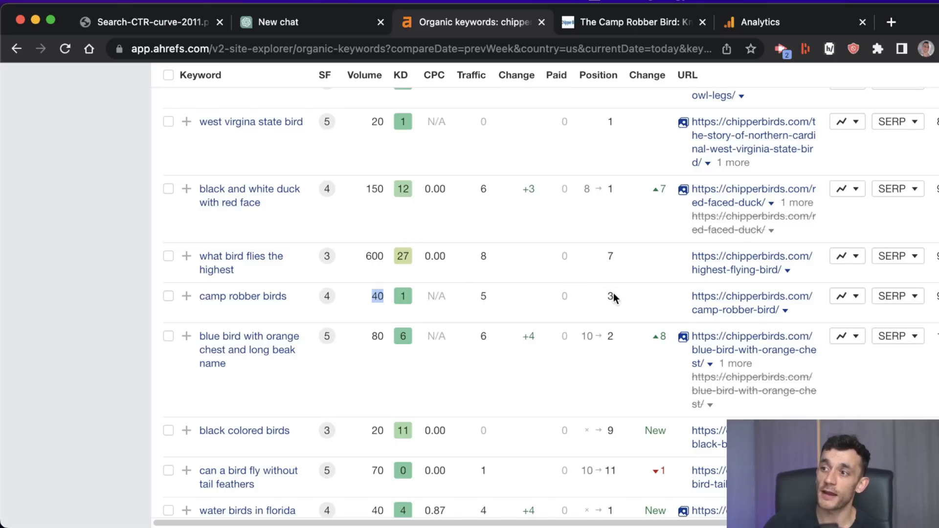
left_click_drag(613, 293, 595, 295)
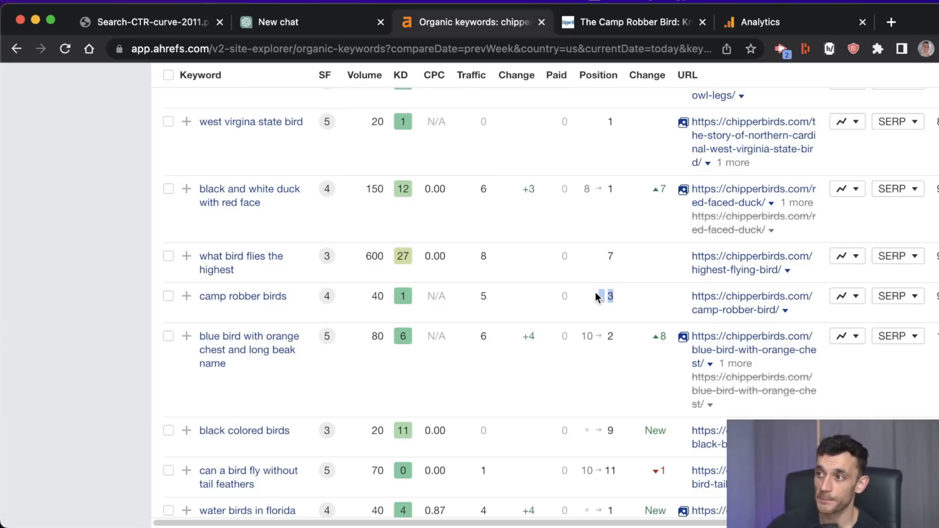
left_click(767, 303, "super")
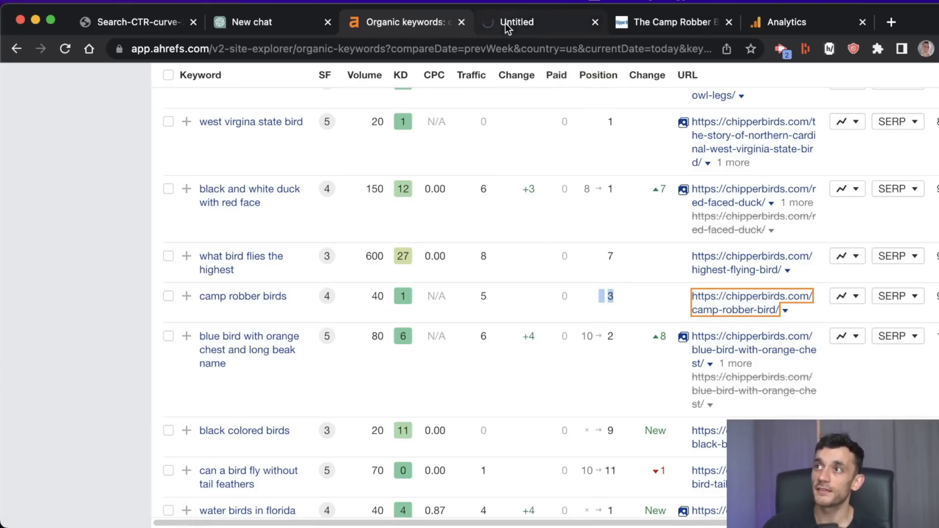
Close the click-through-rate chart and examine the daily organic pageviews of /beautiful-birds/ in Google Analytics.
left_click(193, 22)
left_click(716, 25)
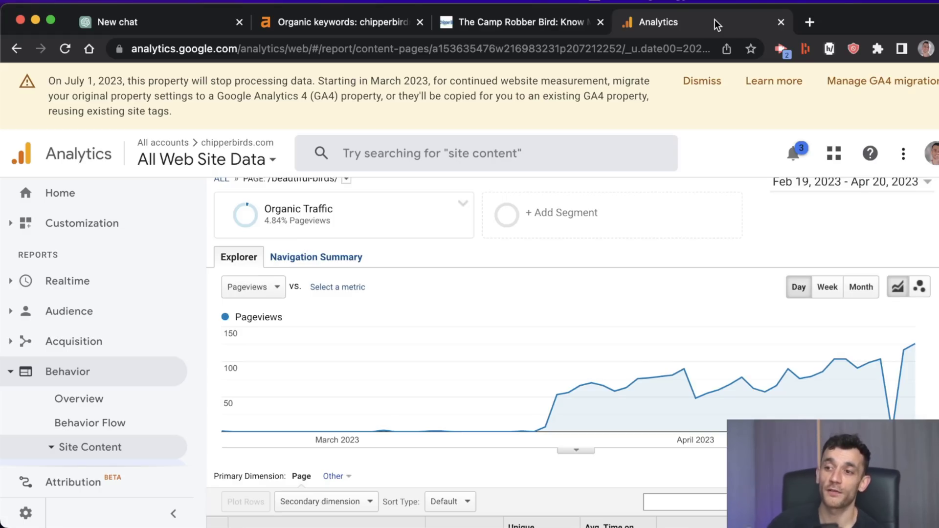
scroll(264, 337, "up", 2)
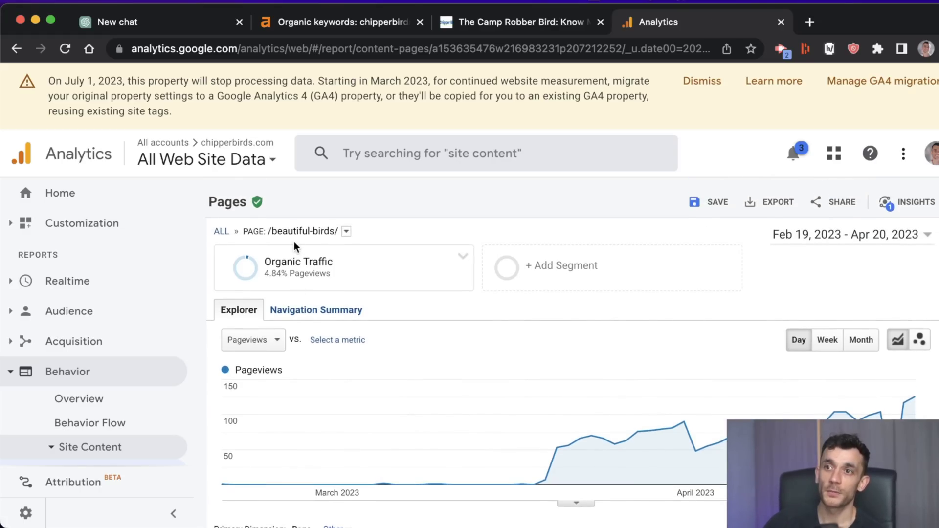
scroll(280, 386, "down", 2)
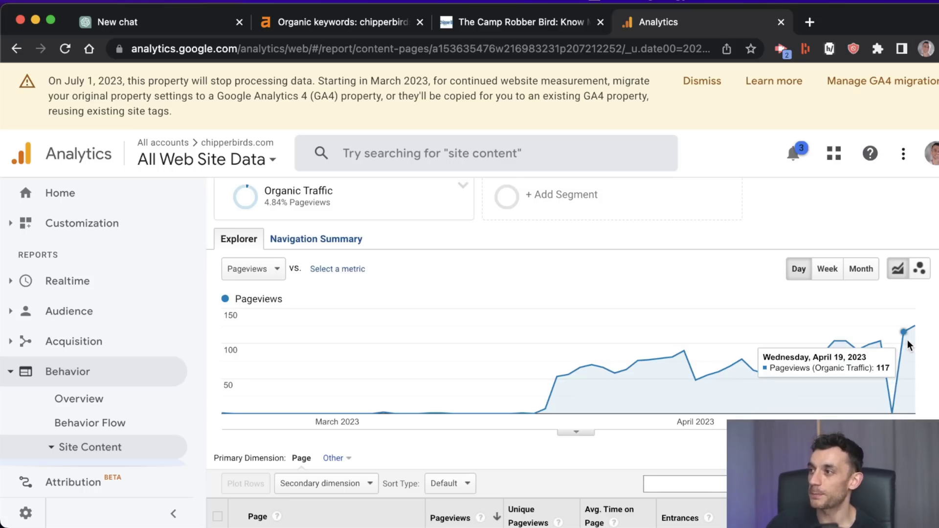
mouse_move(911, 336)
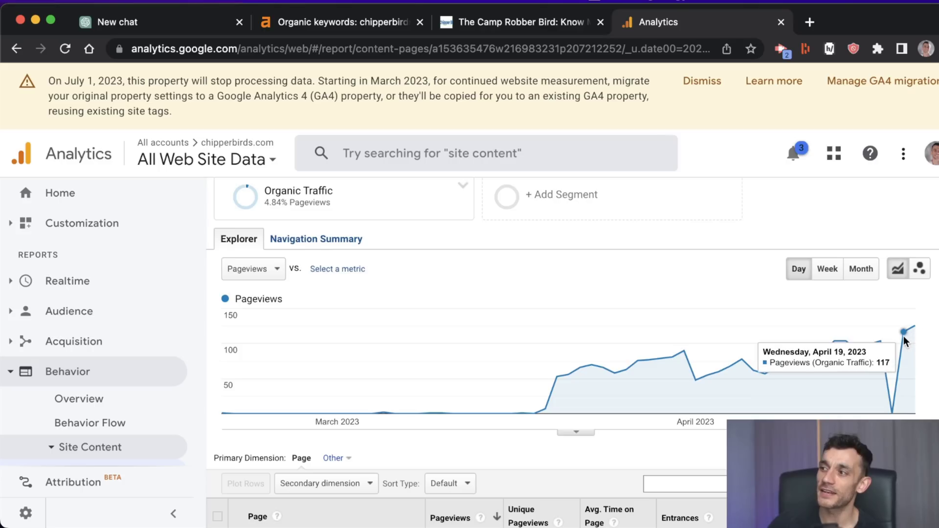
scroll(532, 374, "down", 2)
scroll(532, 375, "down", 1)
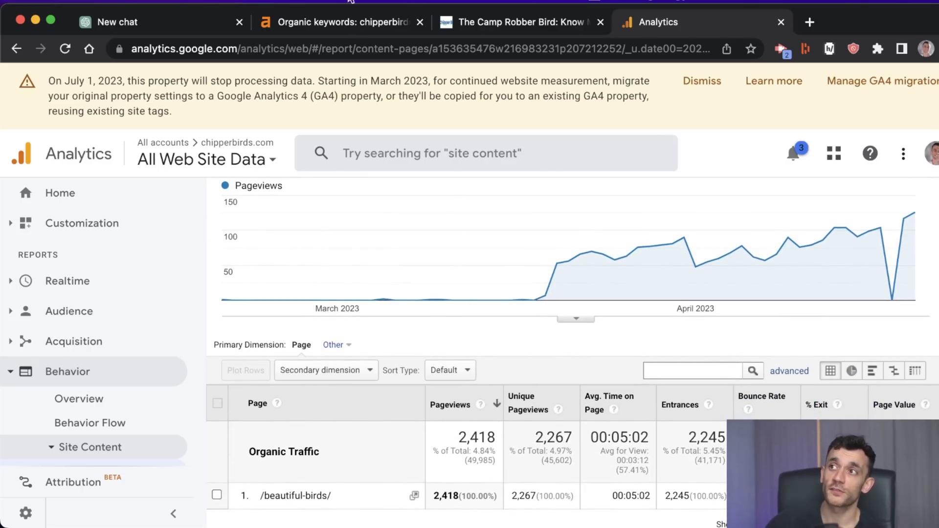
On the Camp Robber Bird page, select the whole article from its title through the "How do you attract Gray Jays?" answer.
left_click(469, 22)
scroll(171, 362, "down", 5)
scroll(170, 363, "down", 20)
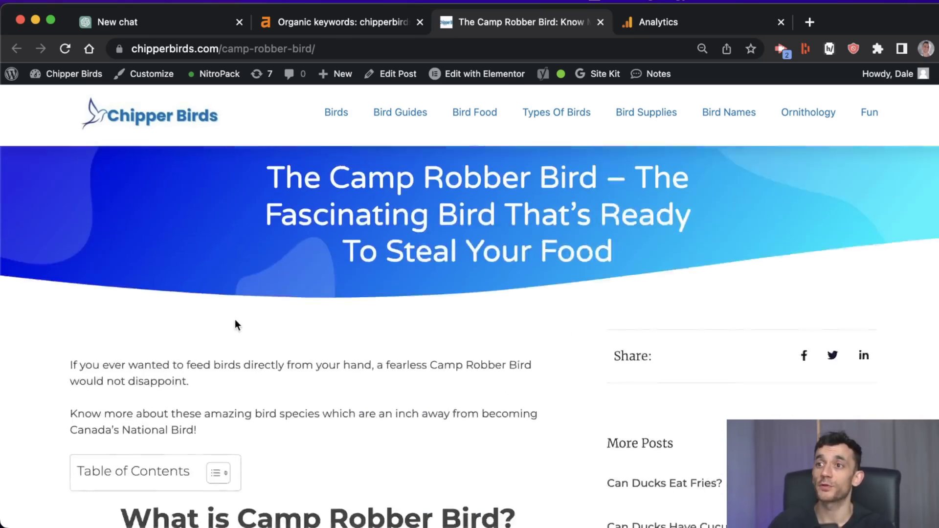
scroll(234, 323, "up", 2)
left_click_drag(239, 226, 545, 326)
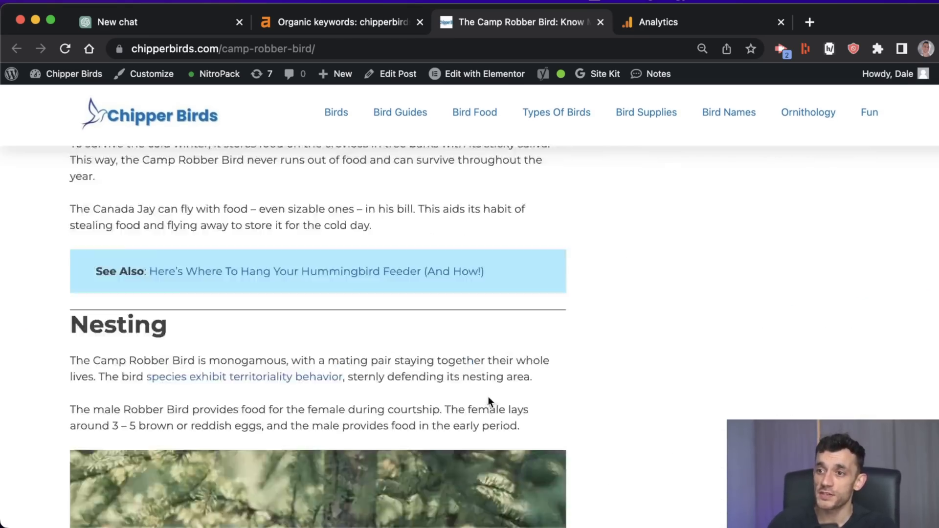
scroll(488, 397, "down", 15)
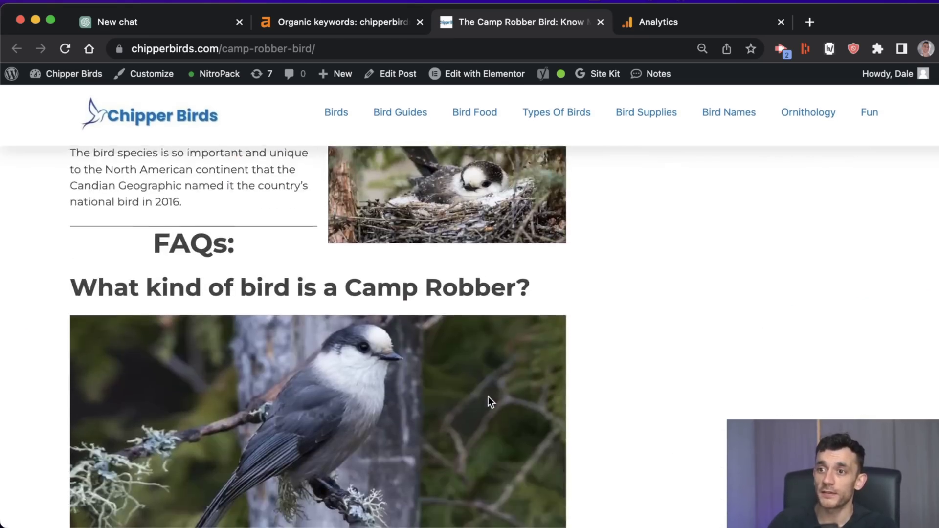
scroll(397, 399, "down", 8)
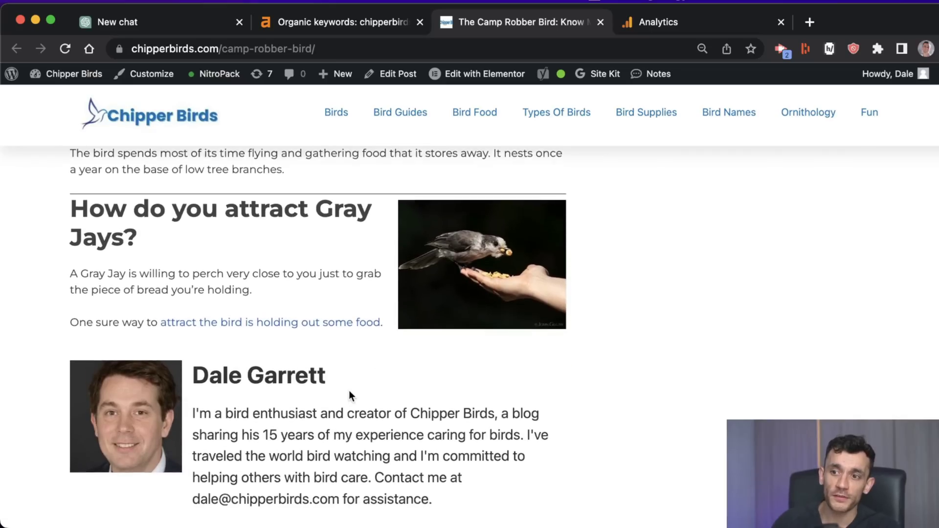
scroll(348, 390, "up", 3)
left_click_drag(388, 316, 388, 319)
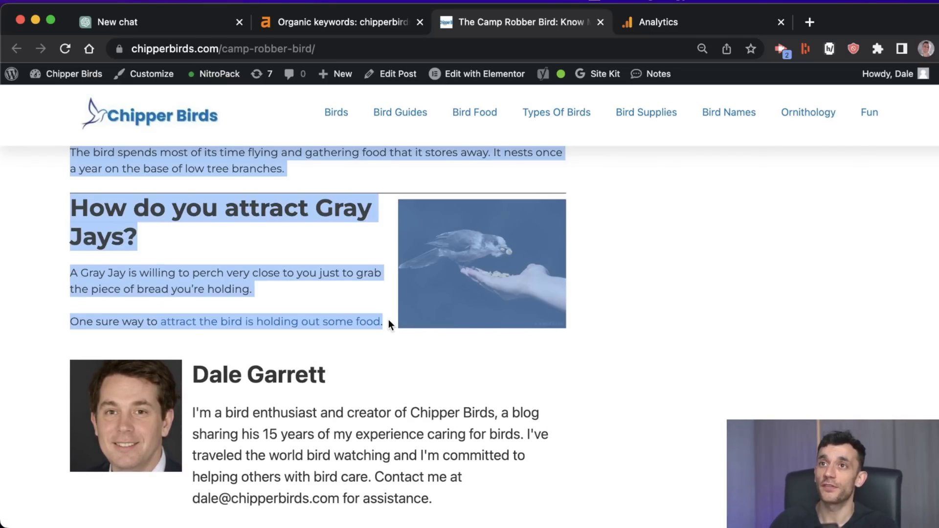
Paste the copied article into a new ChatGPT message and make room for an instruction above its title.
key("ctrl+shift+Tab")
key("ctrl+shift+Tab")
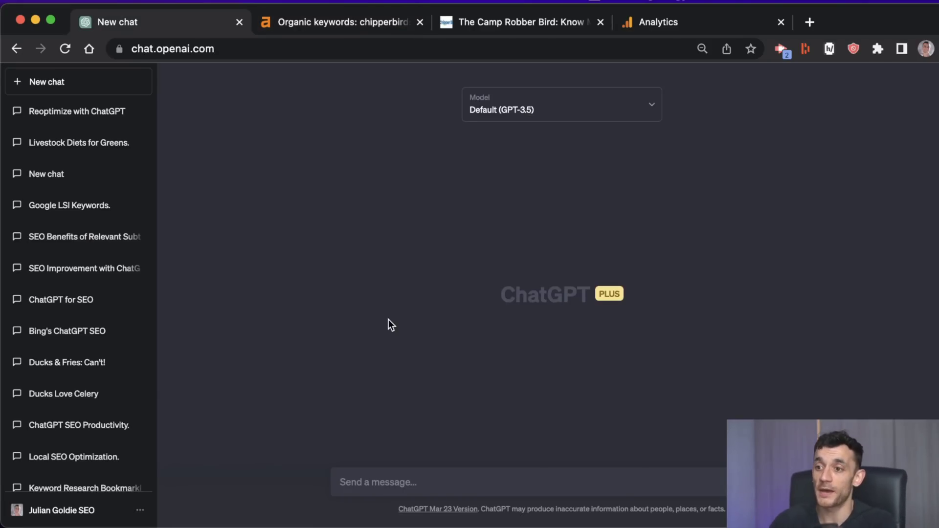
left_click(417, 479)
key("super+v")
key("super+Up")
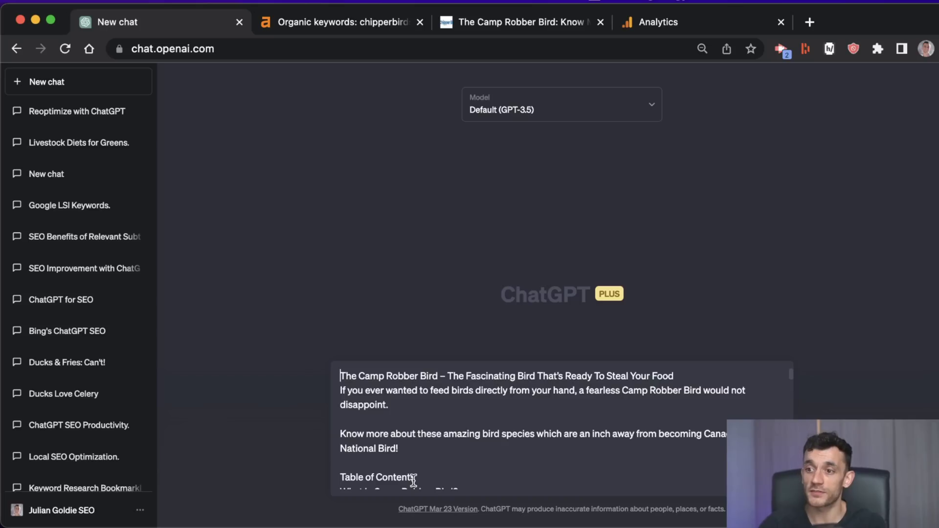
key("shift+Return")
key("shift+Return")
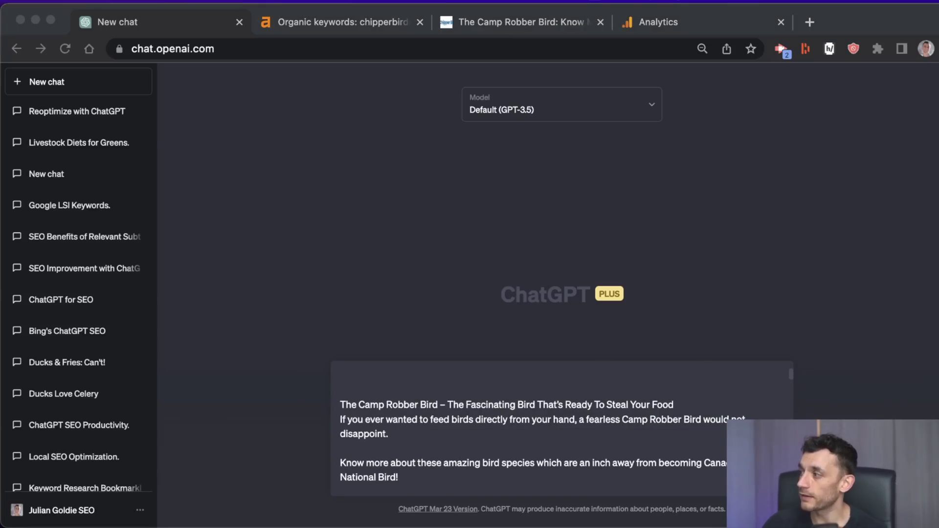
Above the pasted article, enter "Give me a list of semantically relevant subtopics missing from this article:".
key("super+Tab")
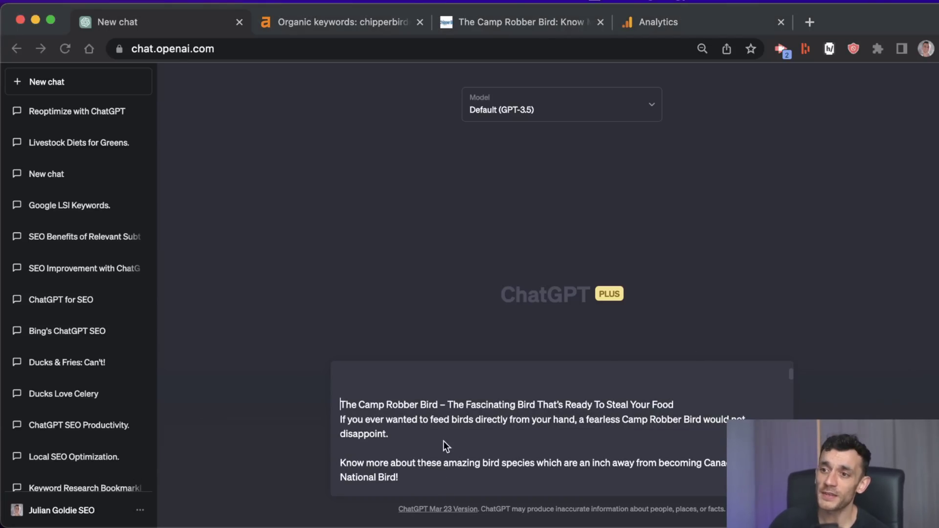
key("Up")
key("Up")
type("Give me a list of semantically relevant subtopics missing from this article")
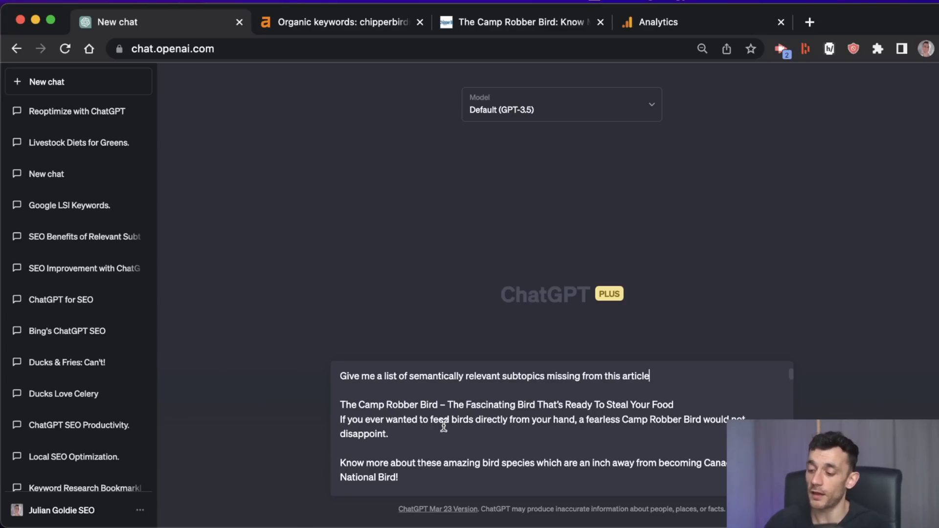
type(":")
Set the chat model to GPT-4 and send the subtopics prompt.
left_click(606, 119)
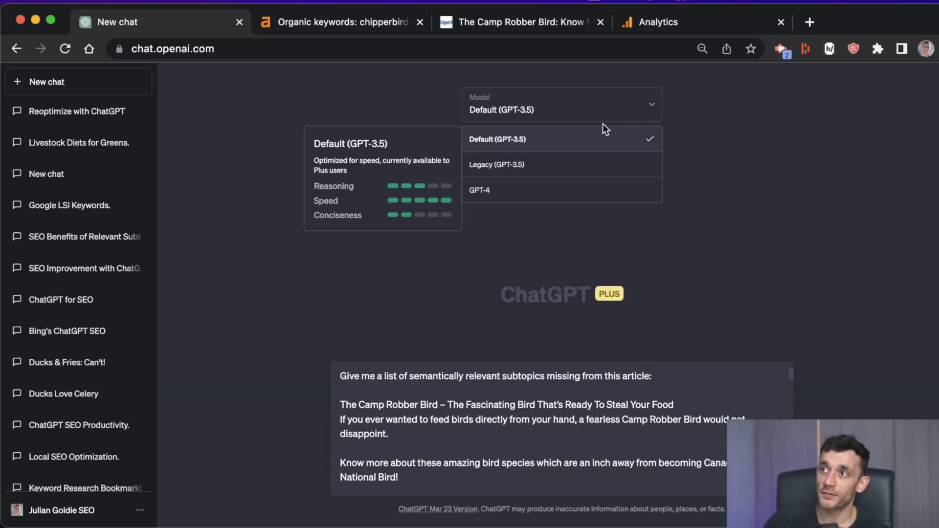
left_click(536, 190)
left_click(500, 428)
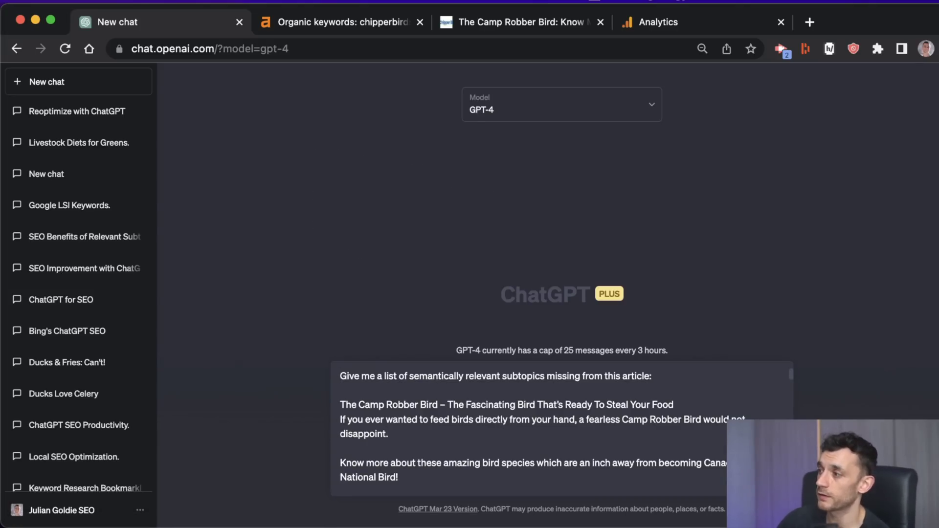
key("Return")
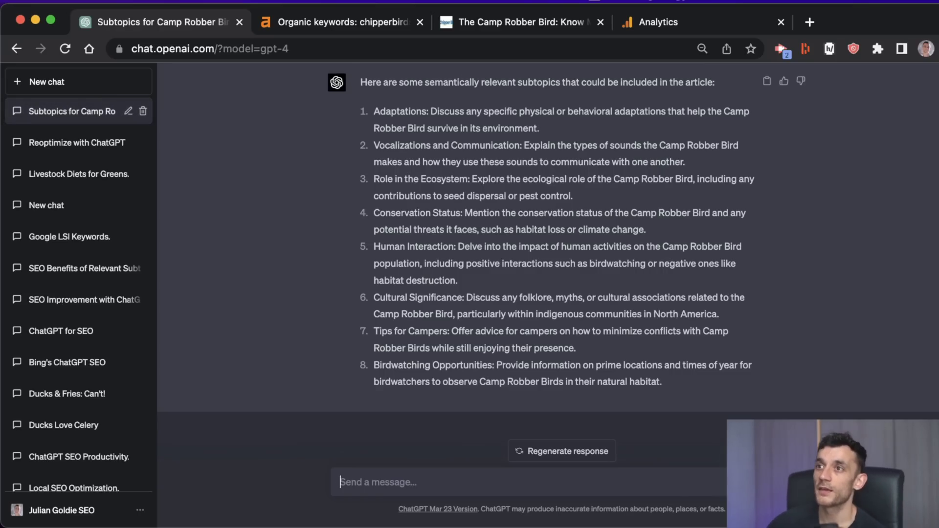
Review the suggested subtopics in ChatGPT's response, highlighting the list from Adaptations to Birdwatching Opportunities.
scroll(391, 194, "up", 3)
left_click_drag(364, 225, 678, 391)
scroll(564, 285, "down", 3)
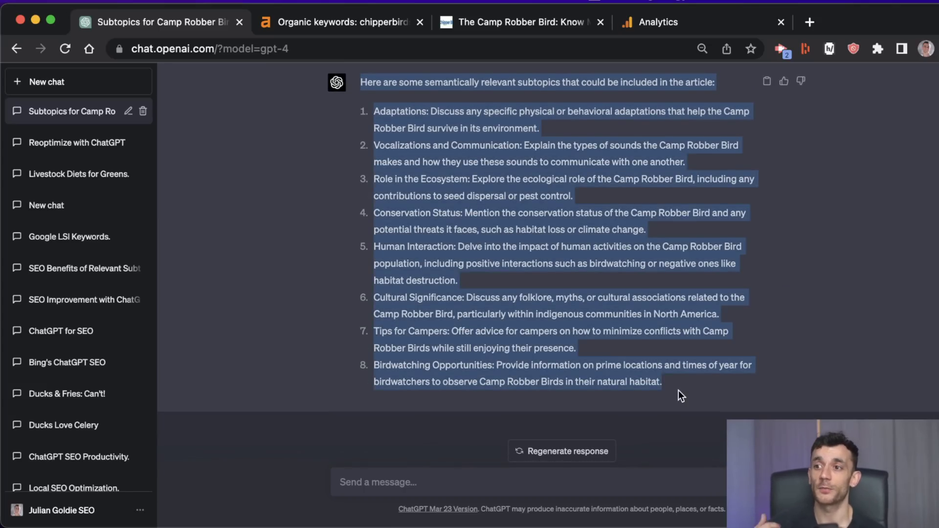
left_click(390, 101)
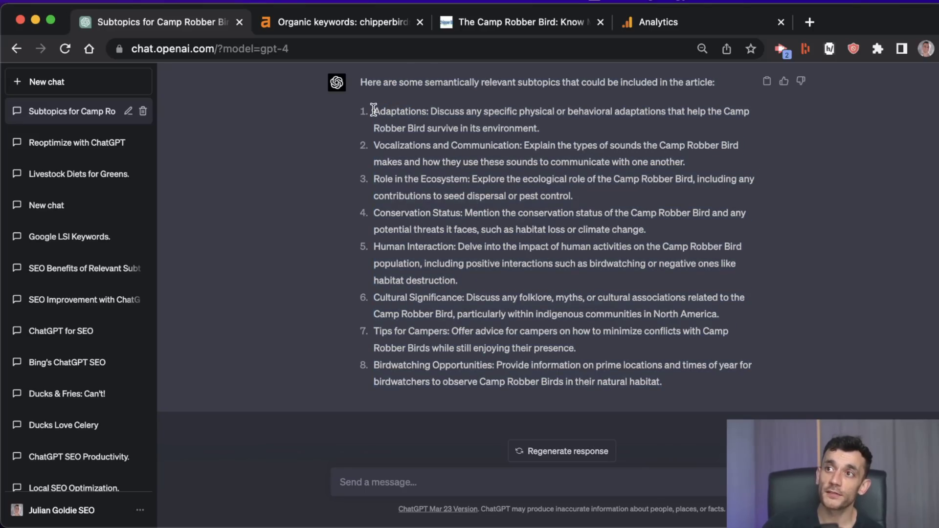
left_click_drag(373, 109, 689, 382)
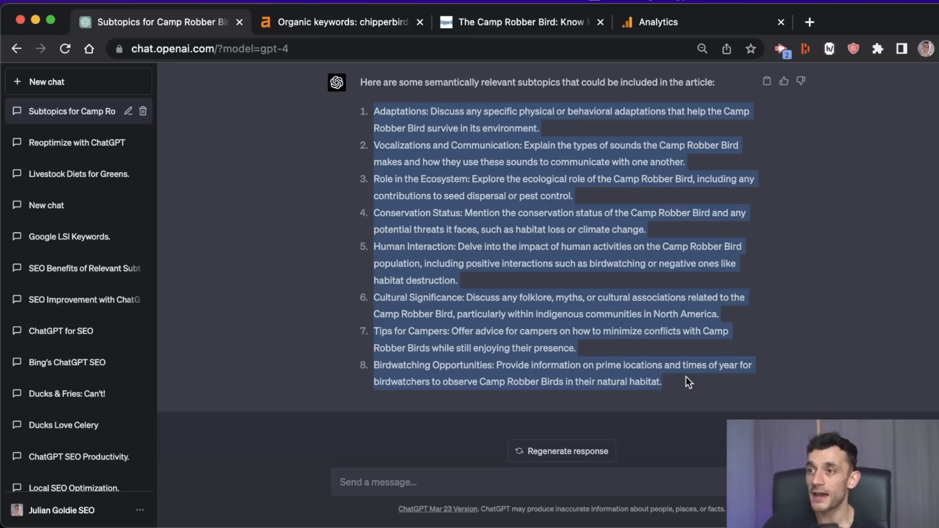
Insert the saved 1,500-word article prompt template into the message by expanding the "new article" snippet.
left_click(537, 484)
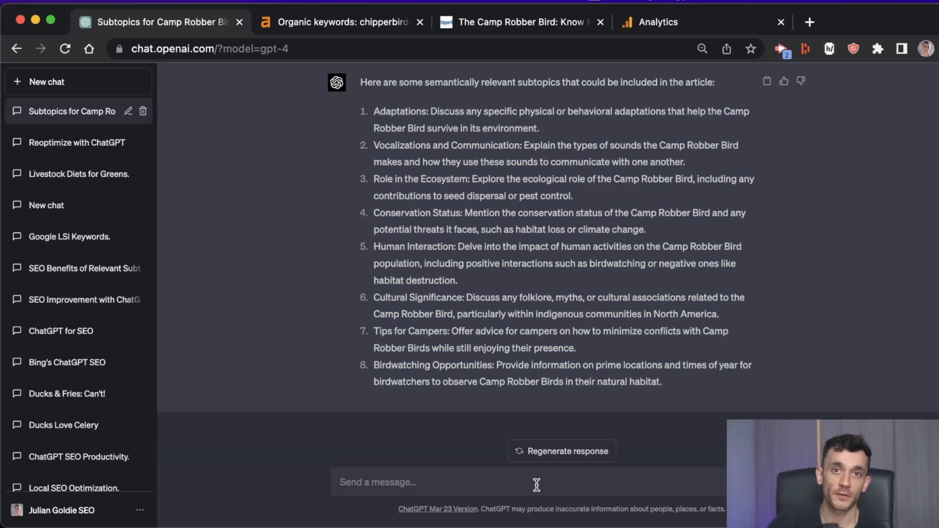
type("new")
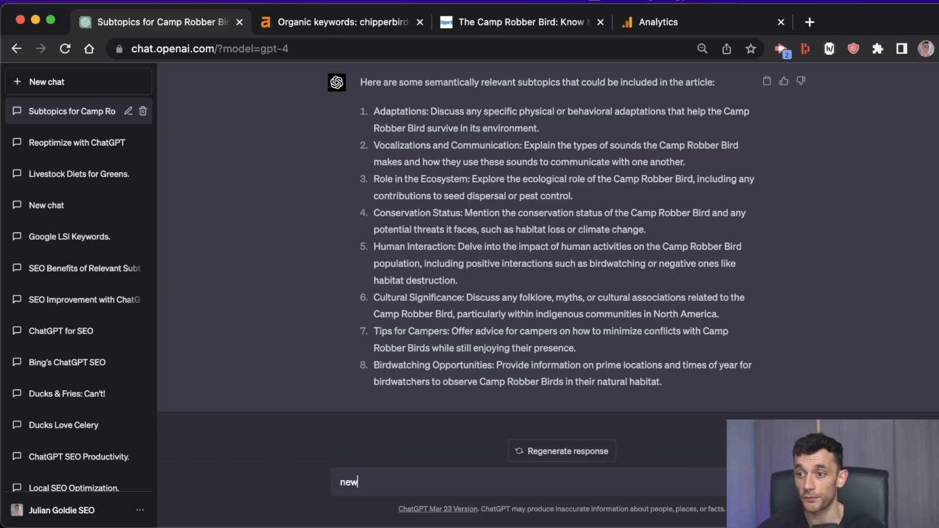
type("article")
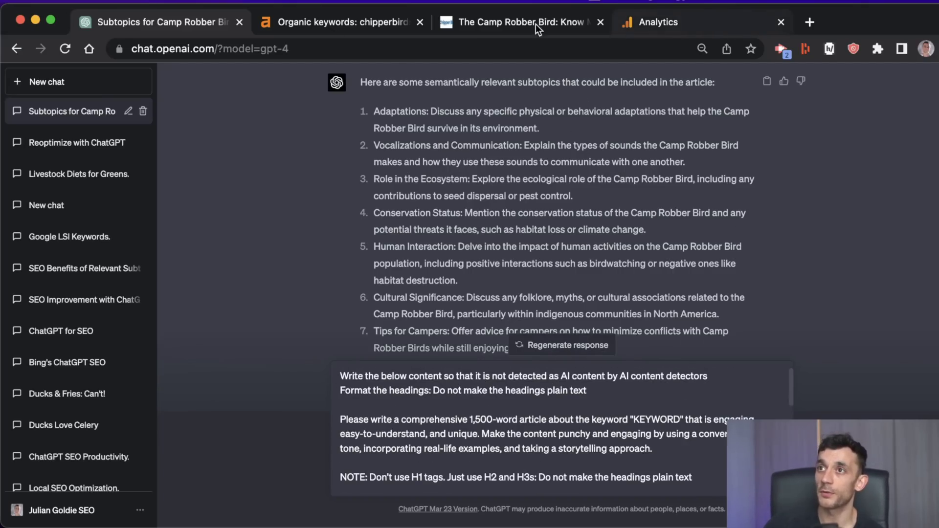
Copy "camp robber birds" from the Ahrefs keyword report and replace the KEYWORD placeholder in the prompt's 1,500-word article request with it.
left_click(311, 24)
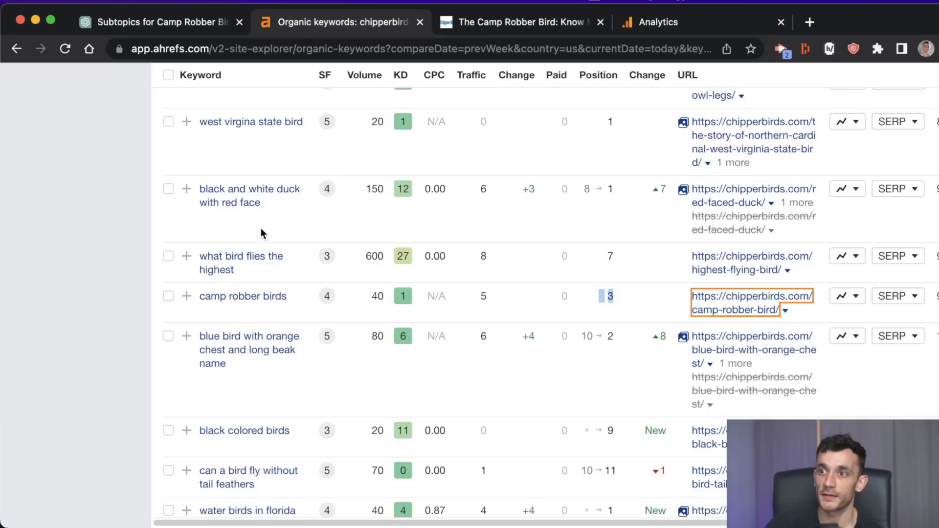
right_click(230, 299)
left_click(271, 303)
key("super+1")
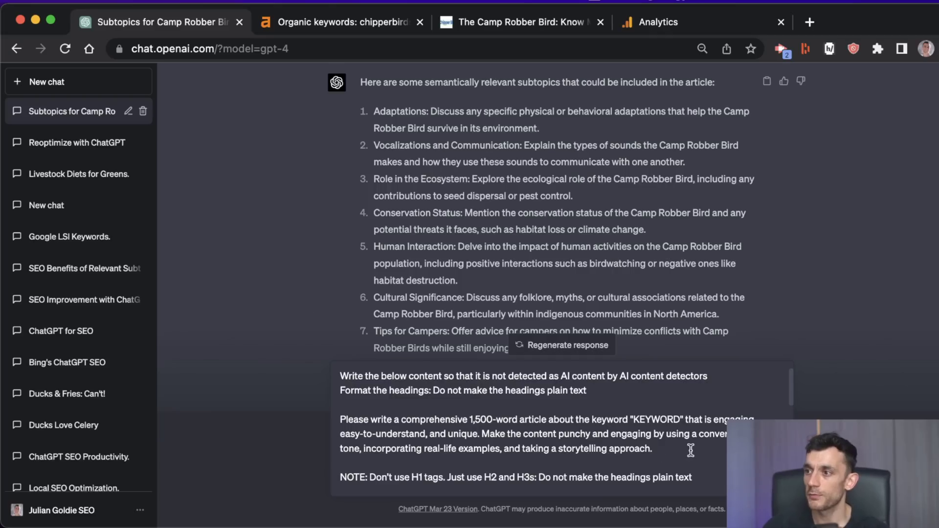
double_click(657, 419)
key("super+v")
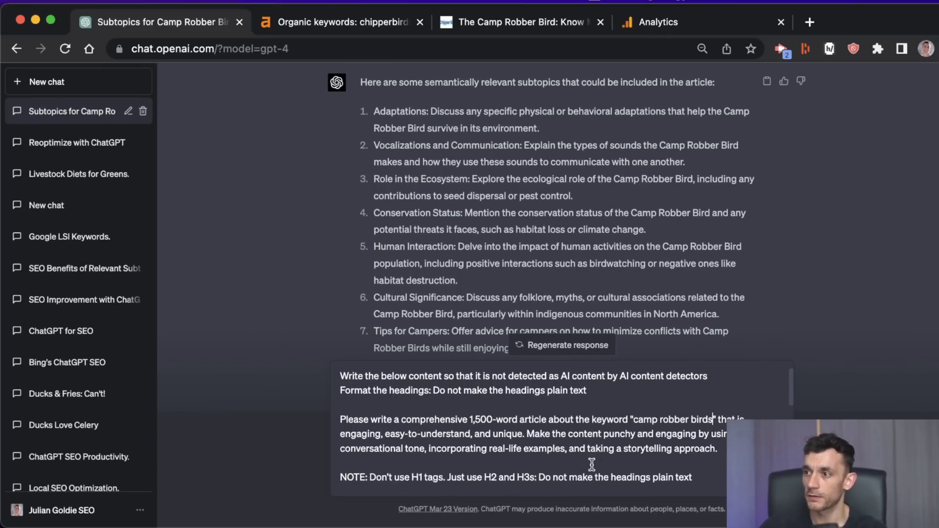
Replace the keyword placeholder in the prompt's on-page SEO instruction with "camp robber birds".
scroll(470, 450, "down", 5)
double_click(472, 455)
key("super+v")
scroll(472, 455, "down", 3)
scroll(473, 454, "up", 4)
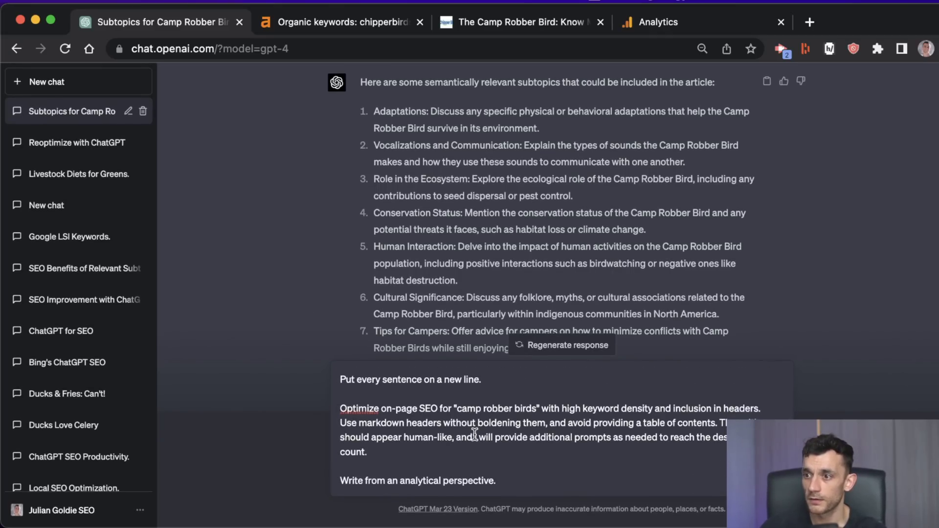
Add "Use the headings below that I'm giving you:" to the prompt with the Adaptations through Conservation Status subtopics, and send it.
scroll(474, 442, "down", 4)
key("shift+Return")
key("shift+Return")
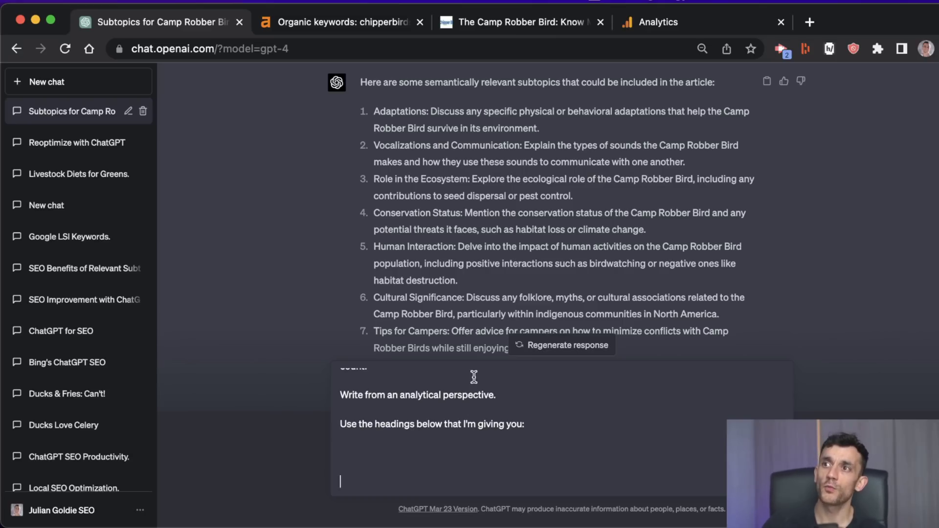
double_click(398, 111)
left_click(445, 475)
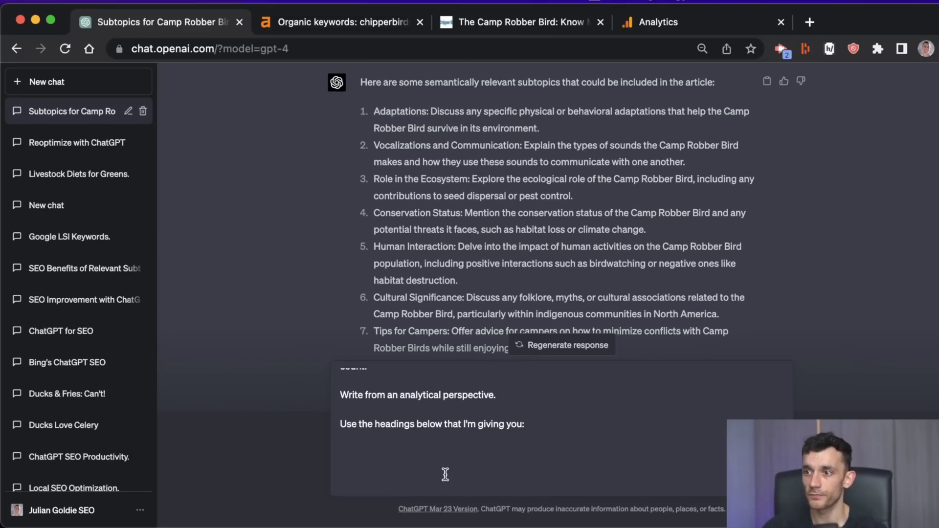
key("BackSpace")
key("BackSpace")
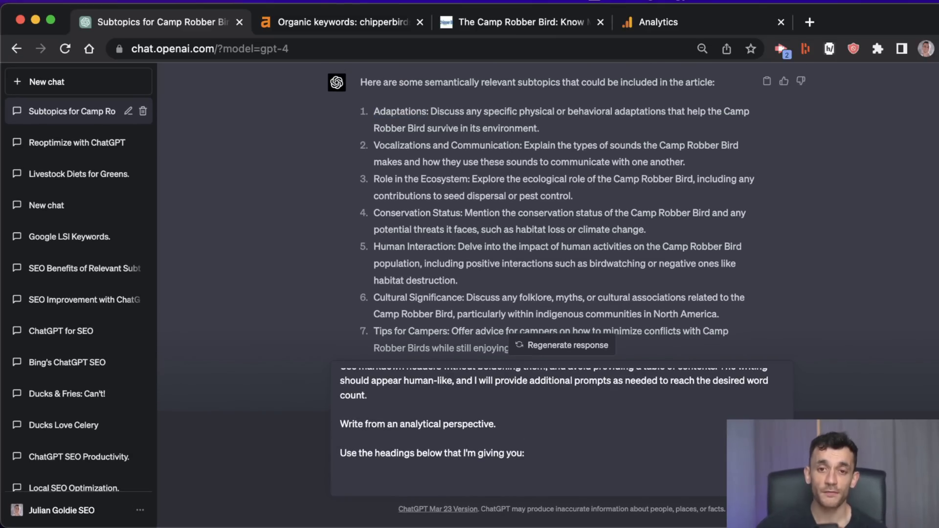
key("super+v")
key("Return")
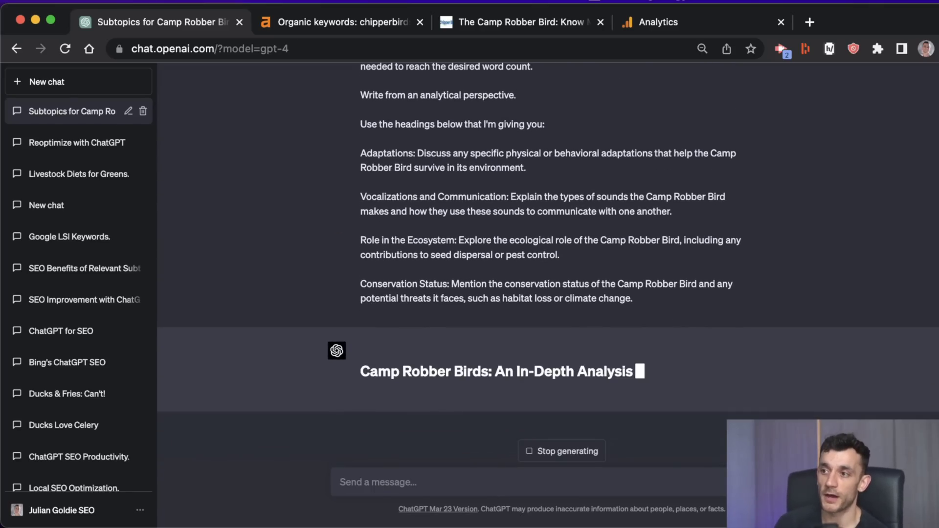
Switch to the live Camp Robber Bird article and open its post for editing in a separate browser tab.
key("ctrl+Tab")
key("ctrl+Tab")
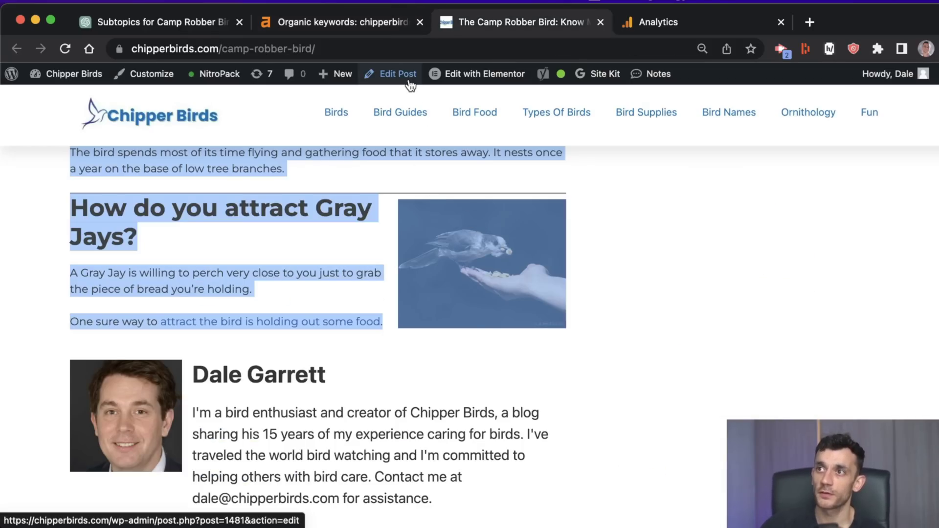
left_click(391, 74, "super")
scroll(356, 464, "up", 5)
scroll(359, 464, "up", 15)
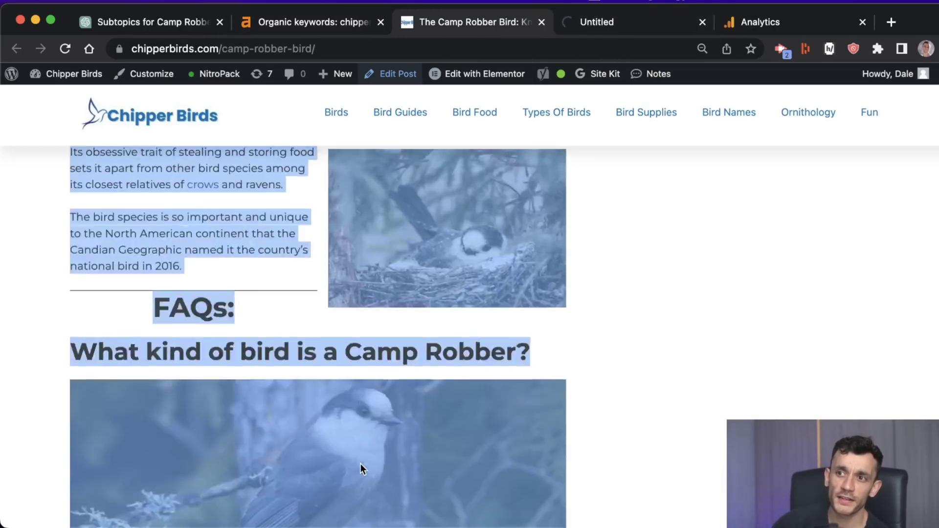
left_click(547, 391)
scroll(497, 452, "down", 5)
scroll(497, 453, "down", 10)
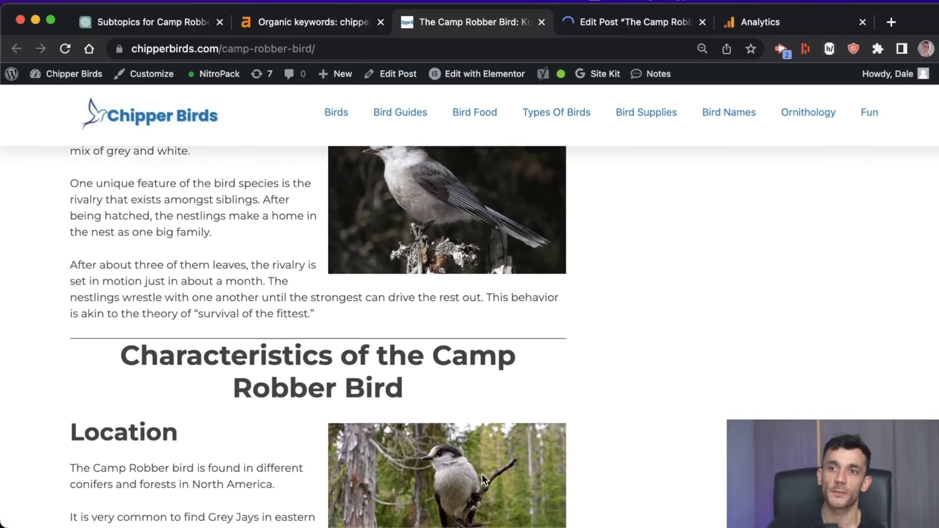
Open youtube.com in a new browser tab.
key("super+t")
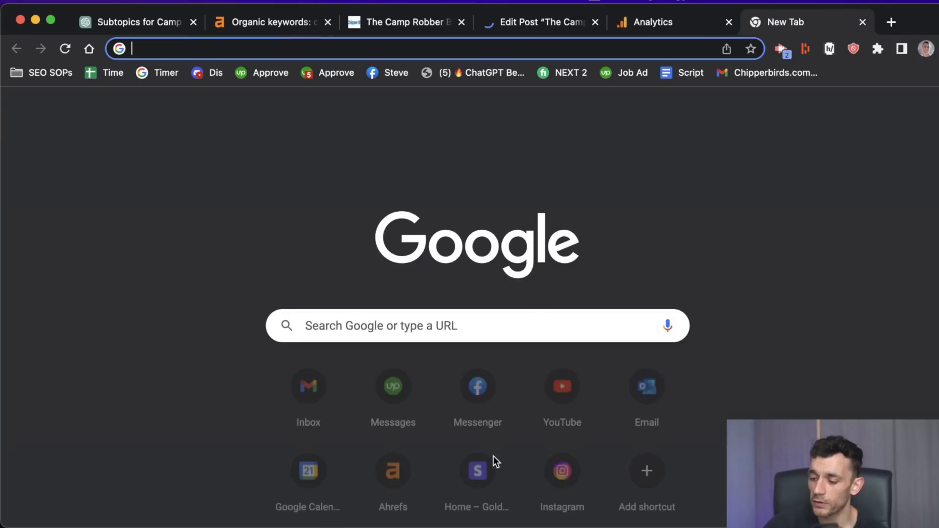
type("youtube.com")
key("Return")
Return to the live article, locate the unavailable embedded video, and copy the "Feeding Behavior" heading above it.
key("super+3")
scroll(564, 395, "up", 10)
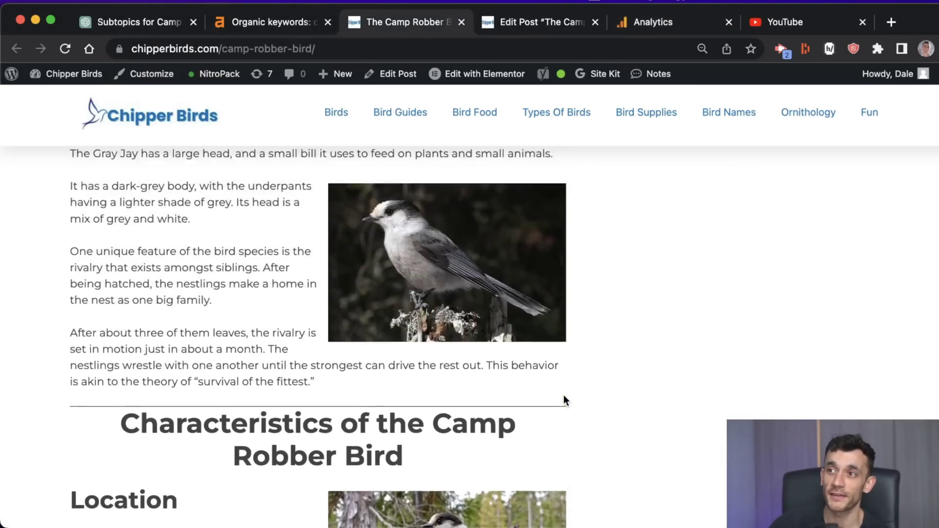
scroll(563, 395, "down", 15)
scroll(564, 394, "up", 5)
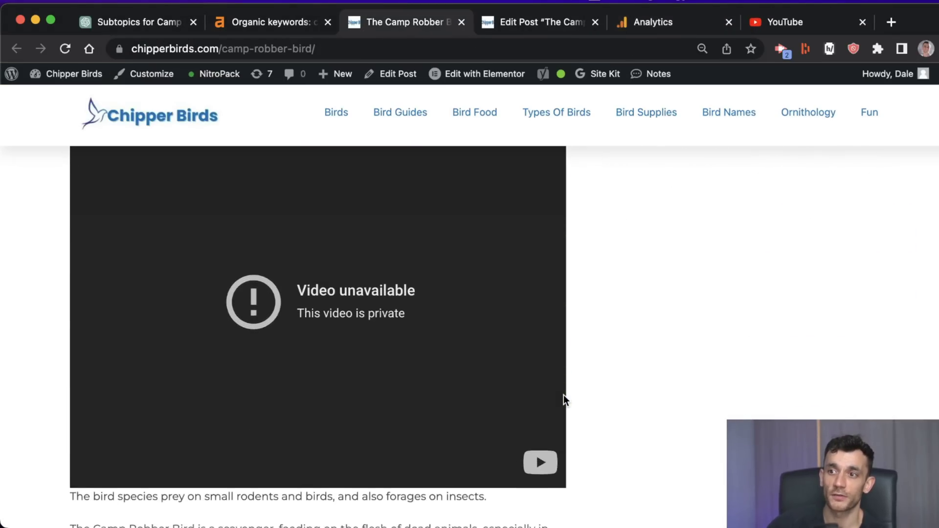
scroll(564, 394, "down", 10)
scroll(163, 272, "up", 2)
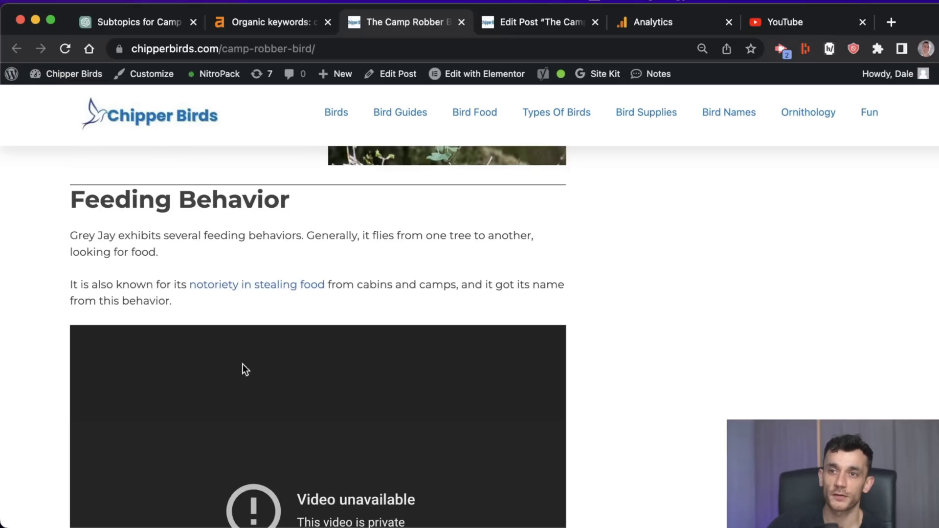
left_click_drag(68, 188, 291, 202)
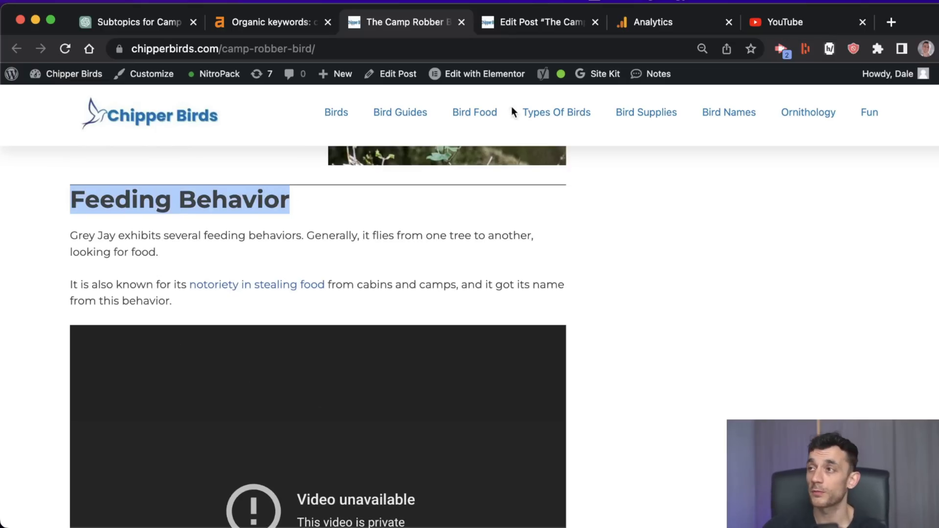
Search YouTube for "camp robber birds Feeding Behavior".
left_click(762, 13)
left_click(404, 88)
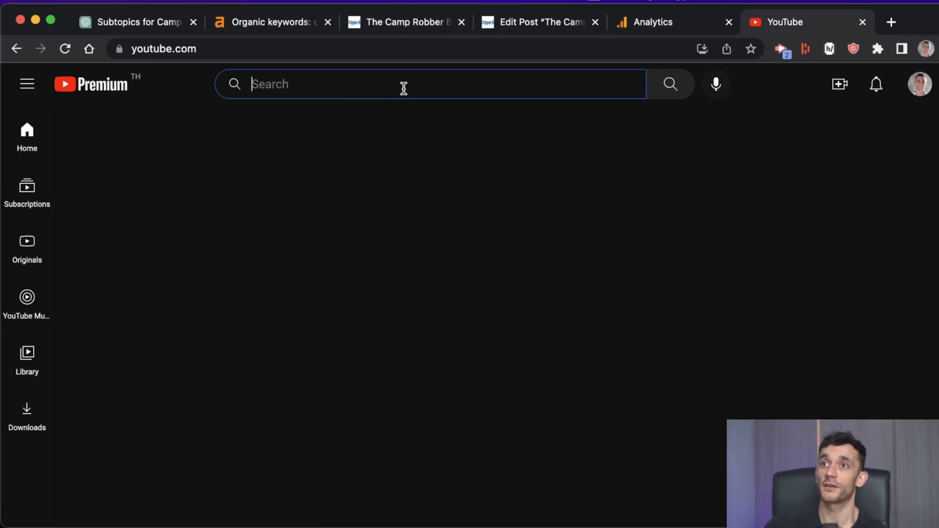
type("camp robber b")
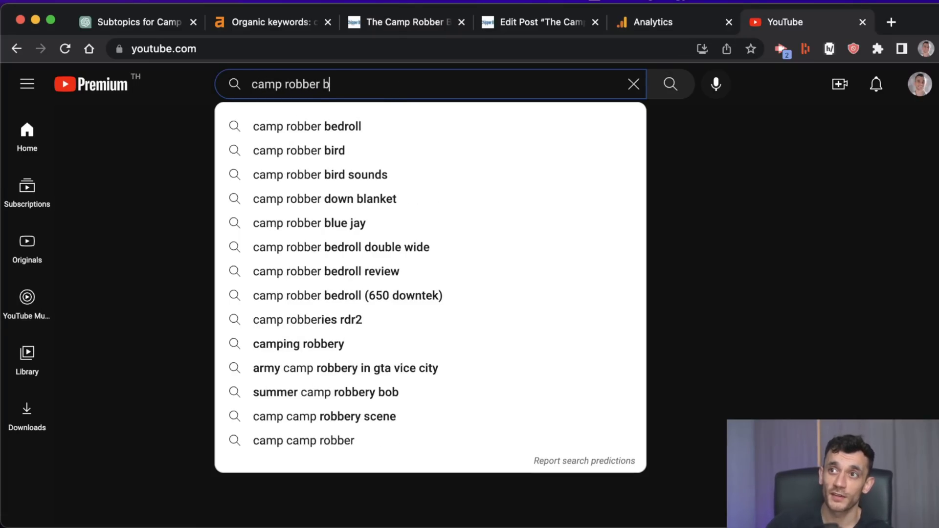
type("irds")
key("super+v")
key("Return")
scroll(186, 264, "down", 3)
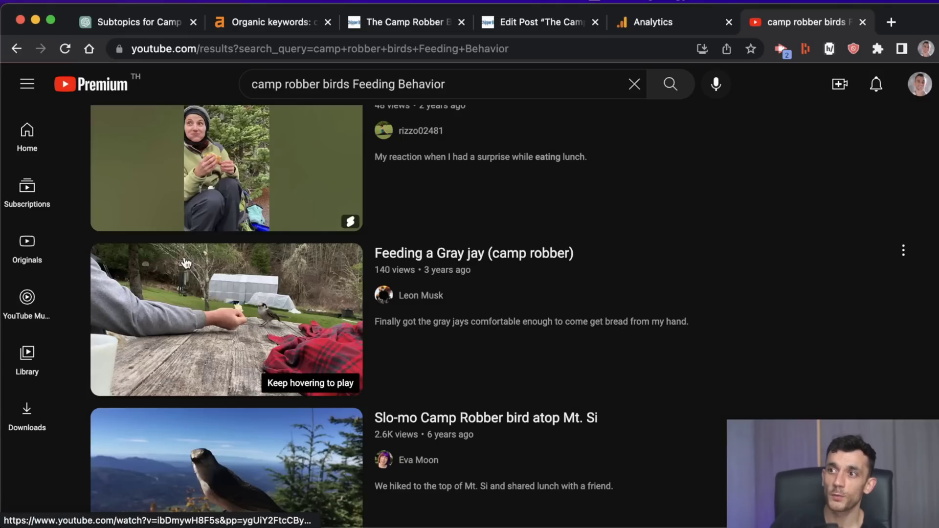
Open the "Feeding a Gray jay (camp robber)" video and copy its URL.
left_click(276, 319)
right_click(374, 251)
left_click(452, 300)
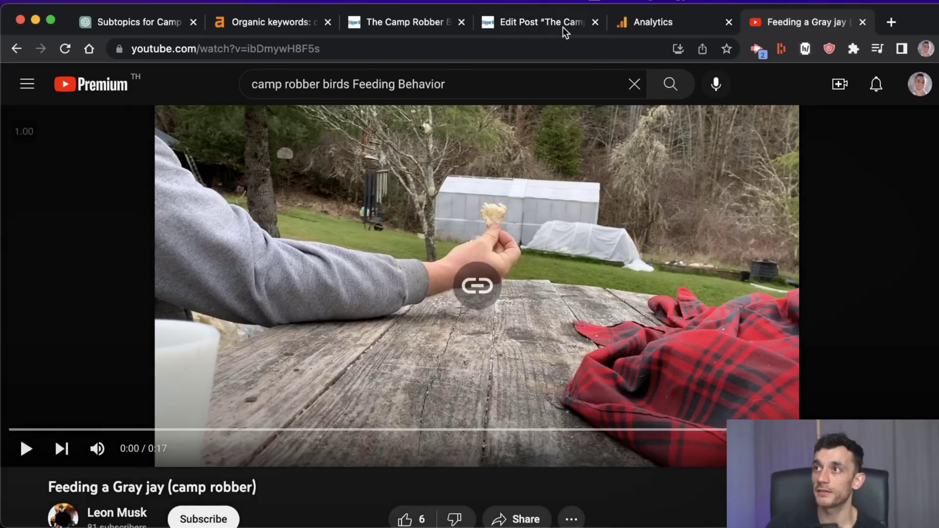
In the WordPress post, replace the broken YouTube embed in the Feeding Behavior section with the copied video link.
left_click(553, 26)
scroll(483, 355, "down", 20)
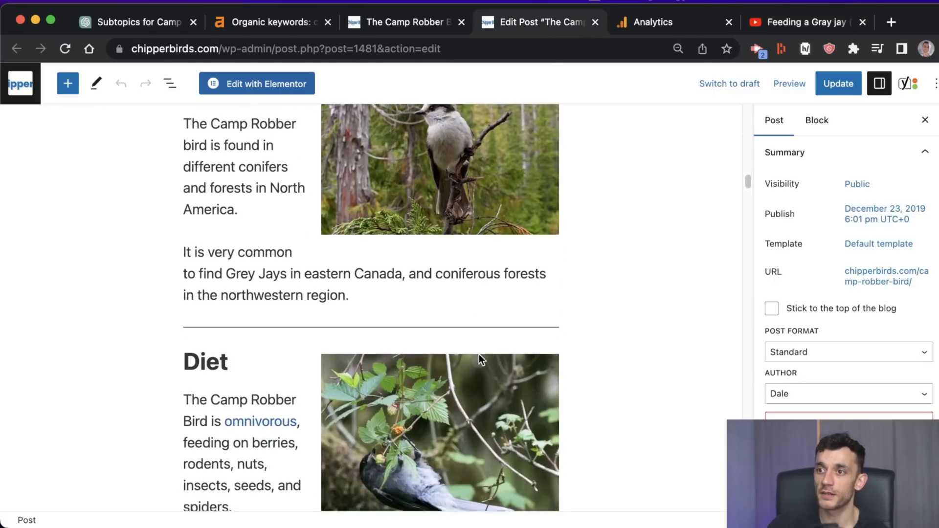
scroll(471, 359, "up", 5)
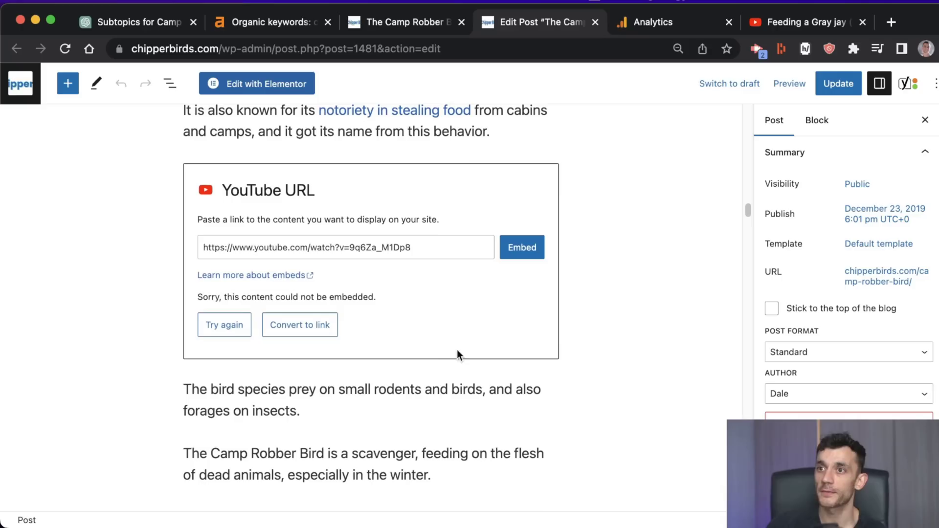
left_click(429, 209)
key("BackSpace")
key("Return")
key("super+v")
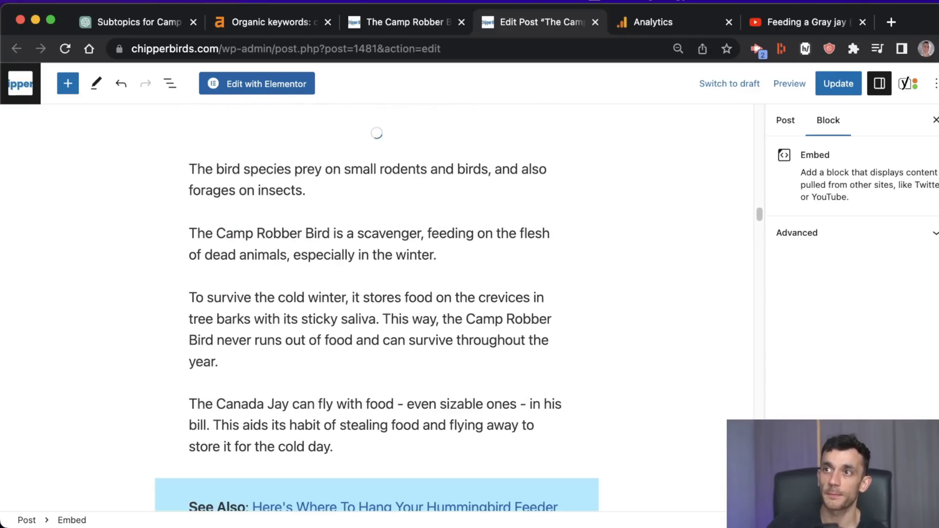
Check ChatGPT's progress on the Camp Robber Birds article.
key("super+9")
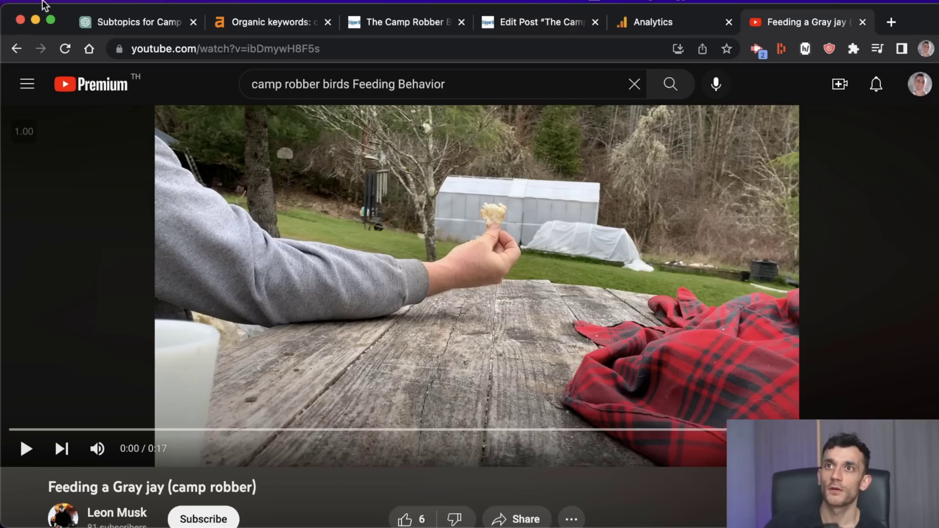
left_click(105, 22)
scroll(385, 317, "up", 7)
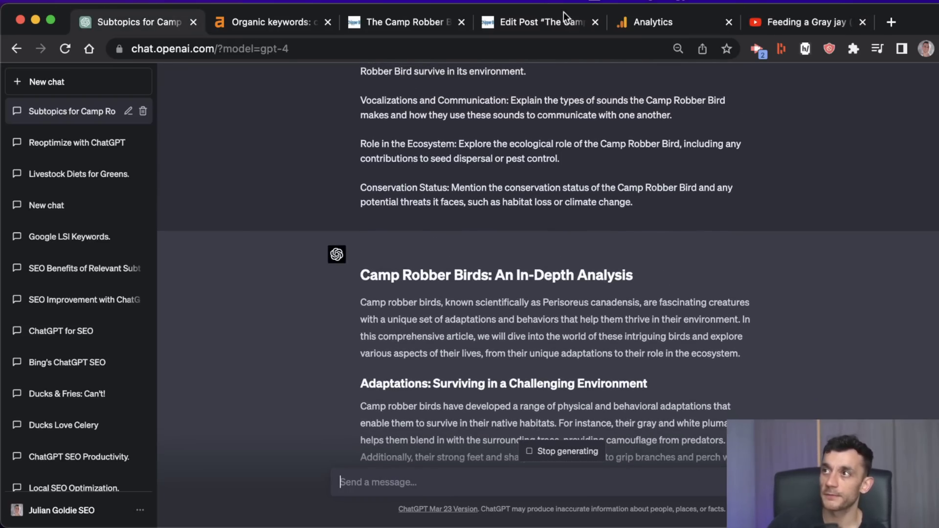
Review the post in the WordPress editor from its title down to the Yoast SEO settings.
left_click(563, 12)
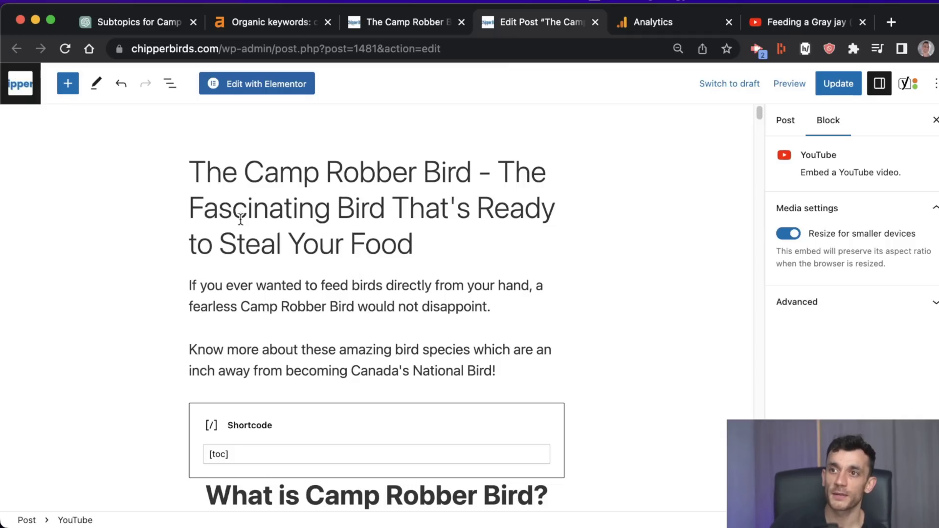
left_click(200, 167)
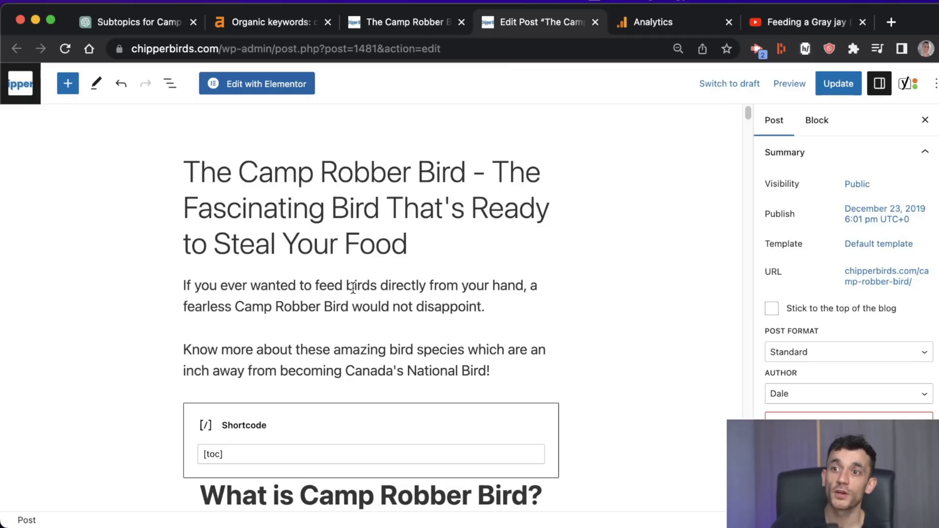
scroll(353, 288, "down", 3)
scroll(353, 288, "down", 15)
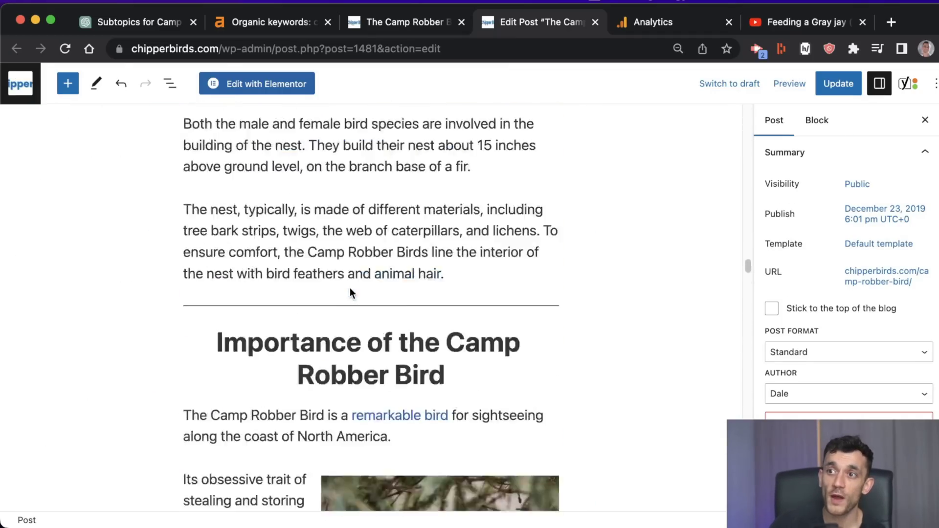
scroll(350, 288, "up", 10)
scroll(359, 286, "up", 5)
scroll(366, 292, "down", 15)
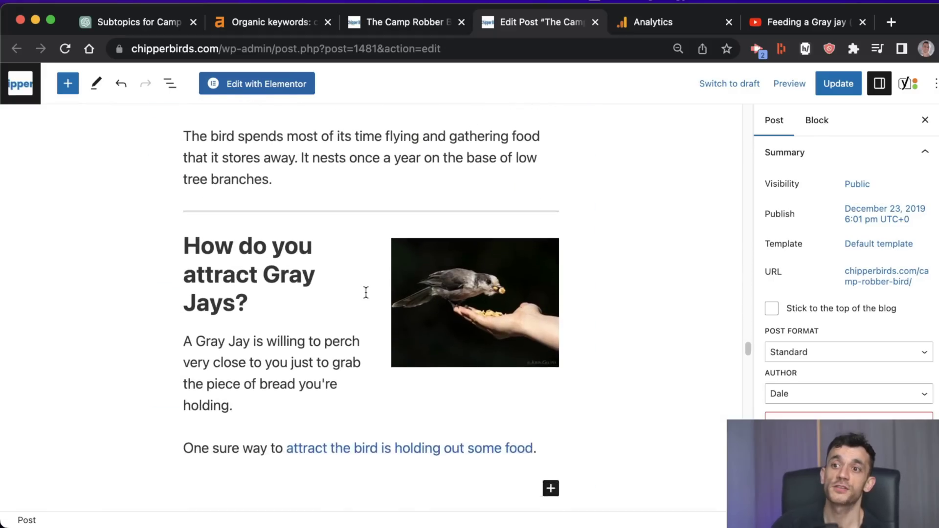
scroll(364, 293, "down", 1)
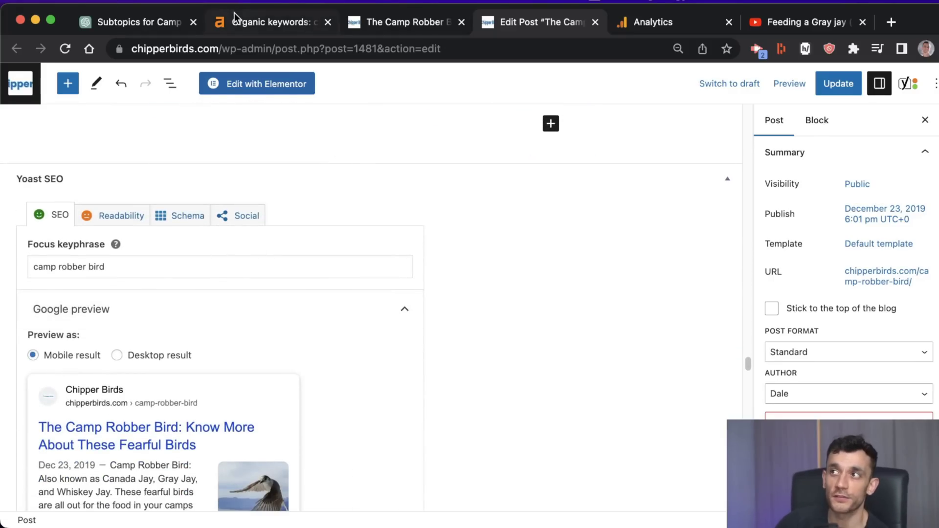
Move the post editor's browser tab beside the ChatGPT tab and return to the start of the generated article.
left_click_drag(562, 24, 274, 25)
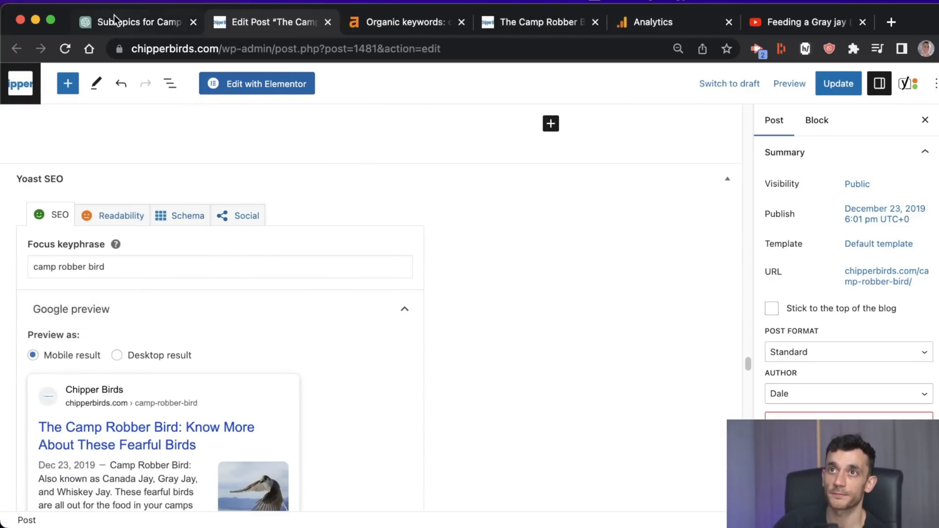
left_click(139, 22)
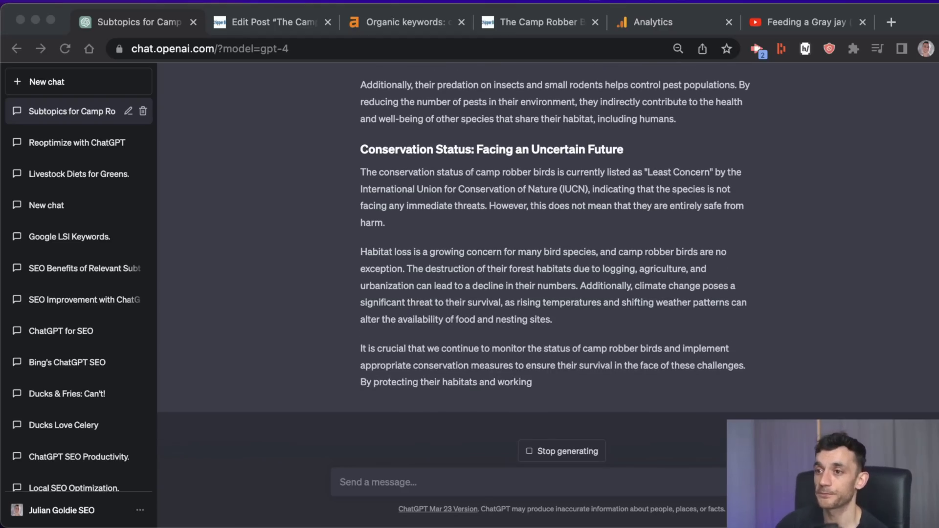
scroll(437, 291, "up", 15)
scroll(437, 291, "down", 3)
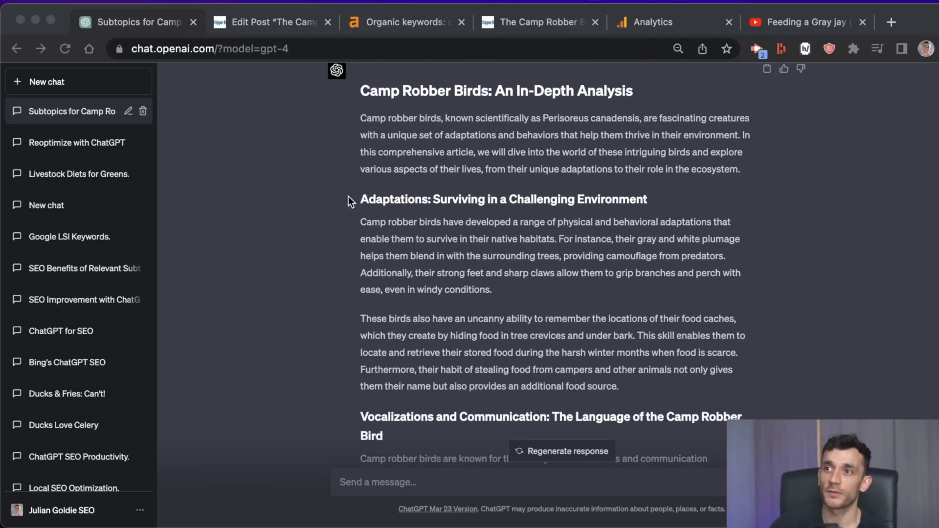
Review the generated article's title, introduction and Adaptations section, highlighting the text while reading.
left_click(353, 121)
left_click_drag(353, 121, 781, 168)
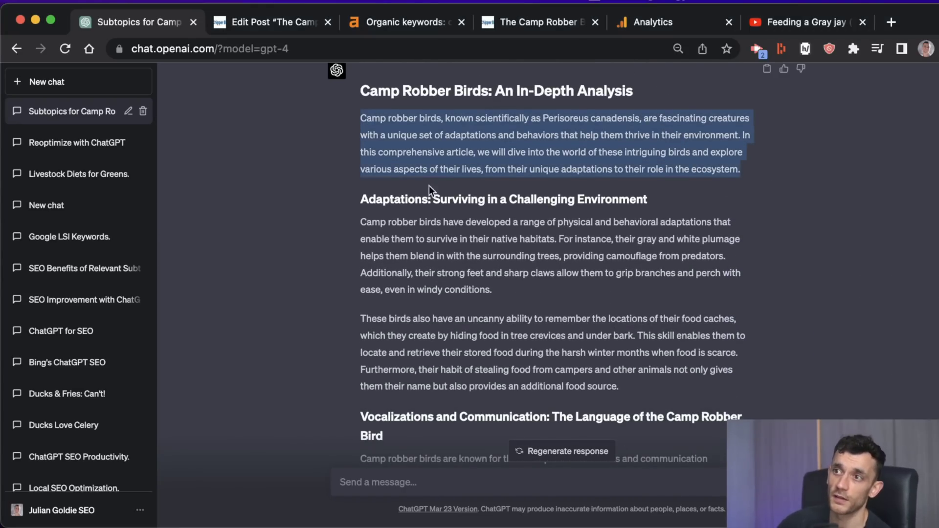
left_click_drag(358, 88, 753, 173)
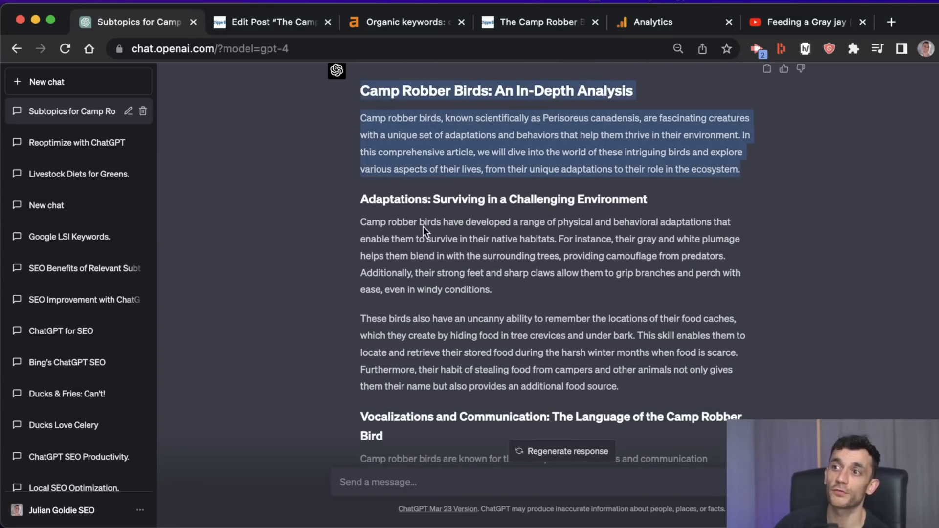
left_click_drag(423, 227, 621, 386)
left_click(337, 208)
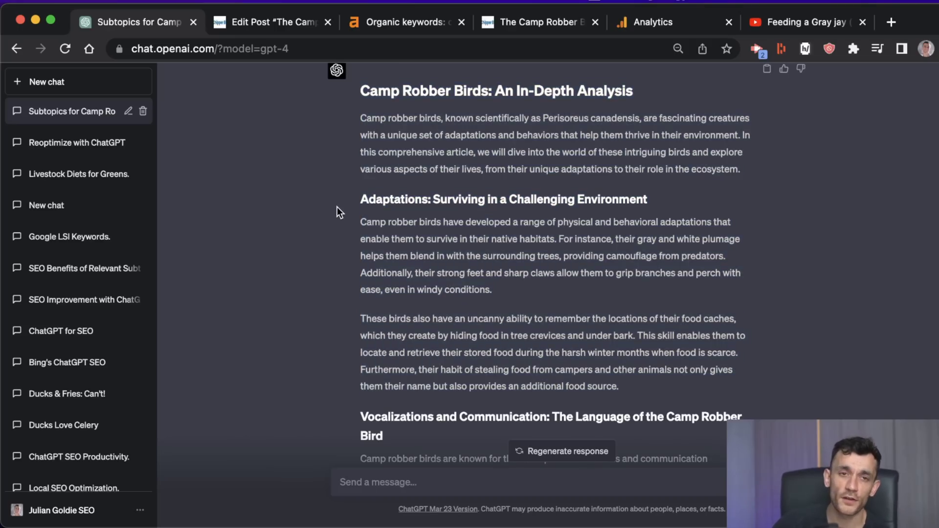
Copy the Adaptations section from ChatGPT into the WordPress post, directly after the last paragraph about nest materials.
left_click_drag(358, 88, 635, 317)
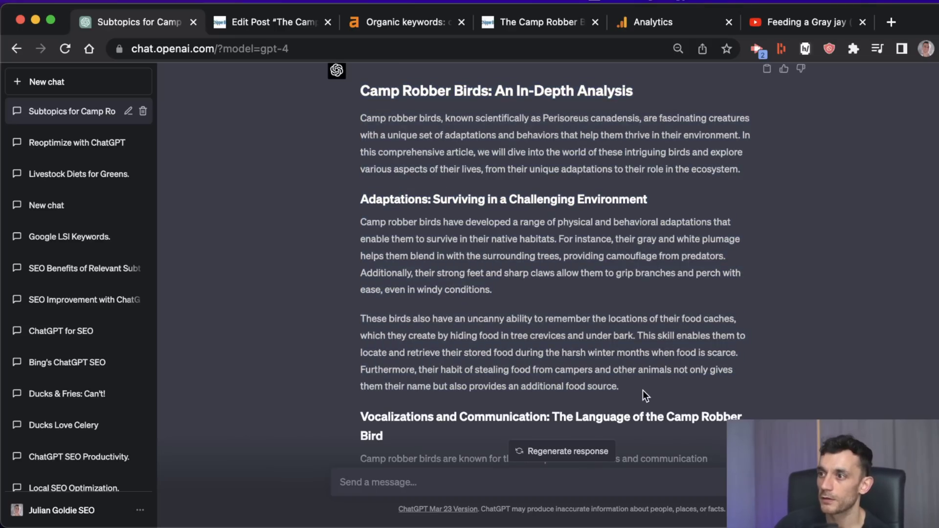
left_click_drag(643, 390, 360, 201)
key("ctrl+Tab")
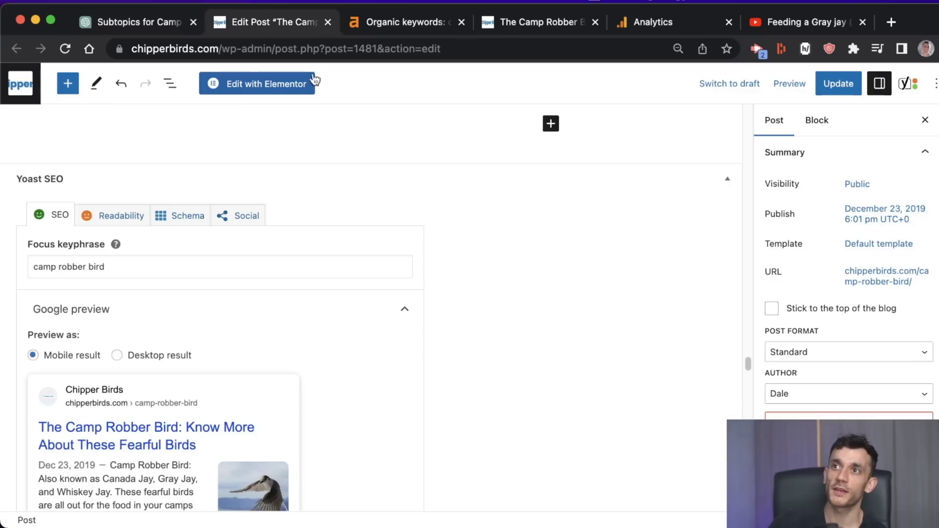
scroll(372, 272, "up", 15)
scroll(374, 273, "up", 20)
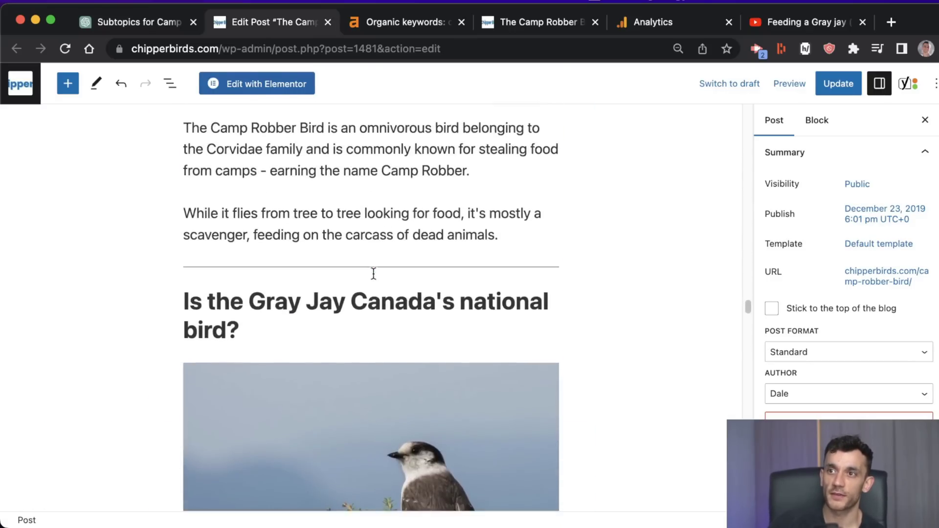
left_click(471, 395)
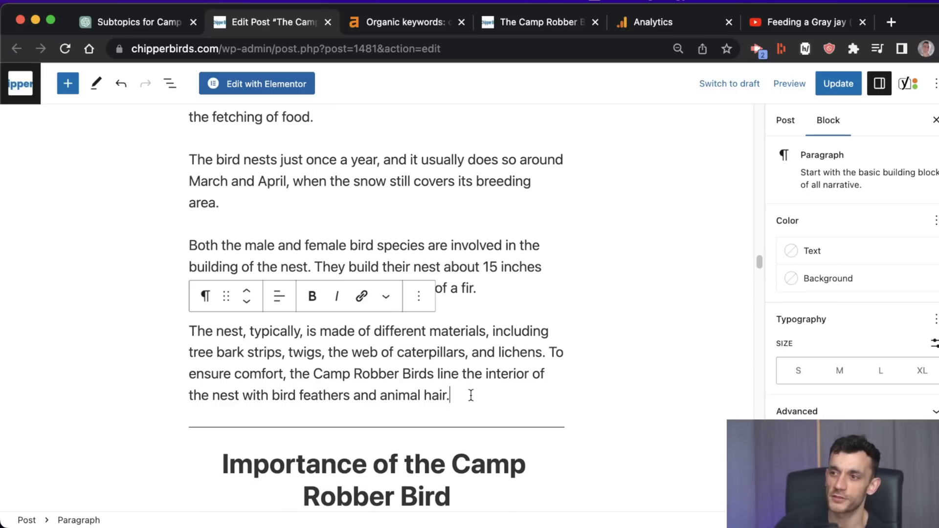
key("ctrl+v")
Make the "Adaptations: Surviving in a Challenging Environment" heading a Heading 2.
scroll(371, 274, "up", 5)
left_click(322, 225)
left_click(297, 225)
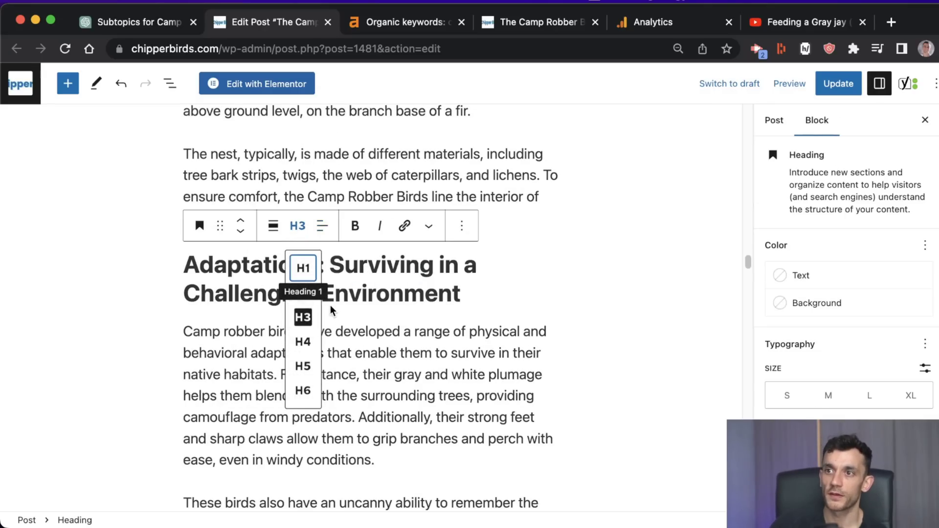
left_click(302, 293)
Break the Adaptations text into shorter paragraphs, starting new ones at "For instance" and "This skill enables them".
scroll(303, 292, "down", 2)
left_click(287, 296)
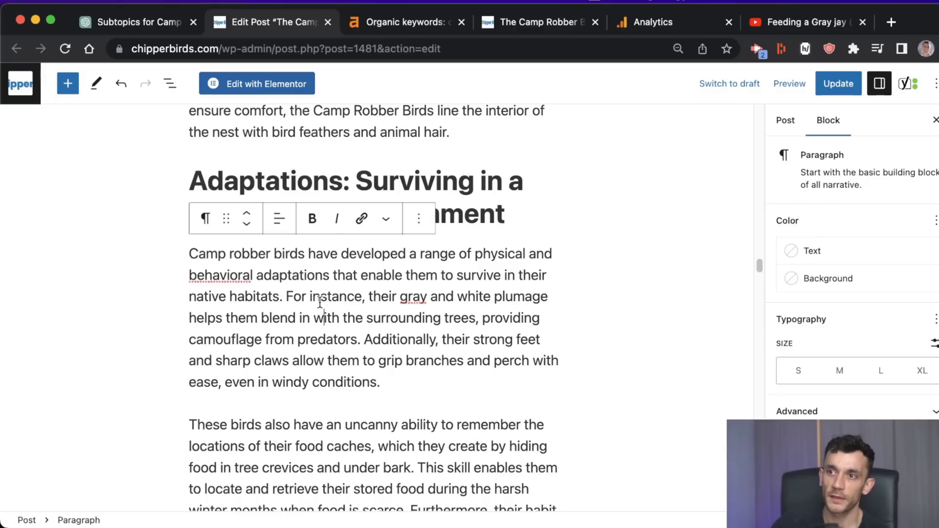
key("Return")
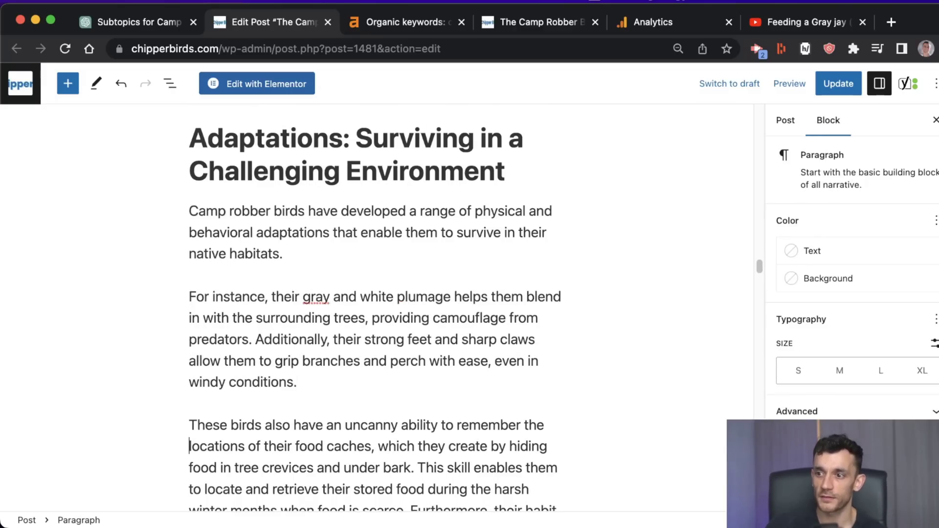
key("alt+Left")
key("alt+Left")
key("alt+Left")
key("Return")
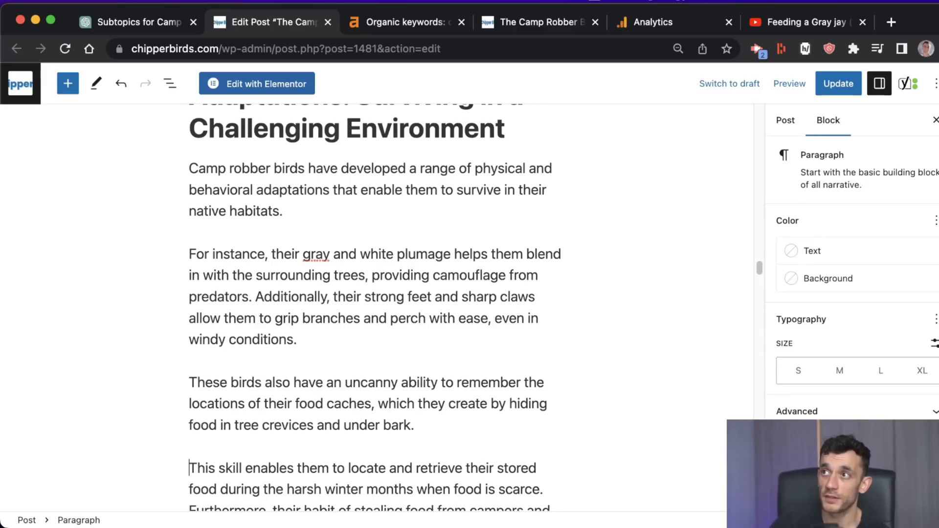
Copy the Vocalizations and Communication section from ChatGPT into the post below Adaptations, with "When a potential threat" starting its own paragraph.
left_click(113, 22)
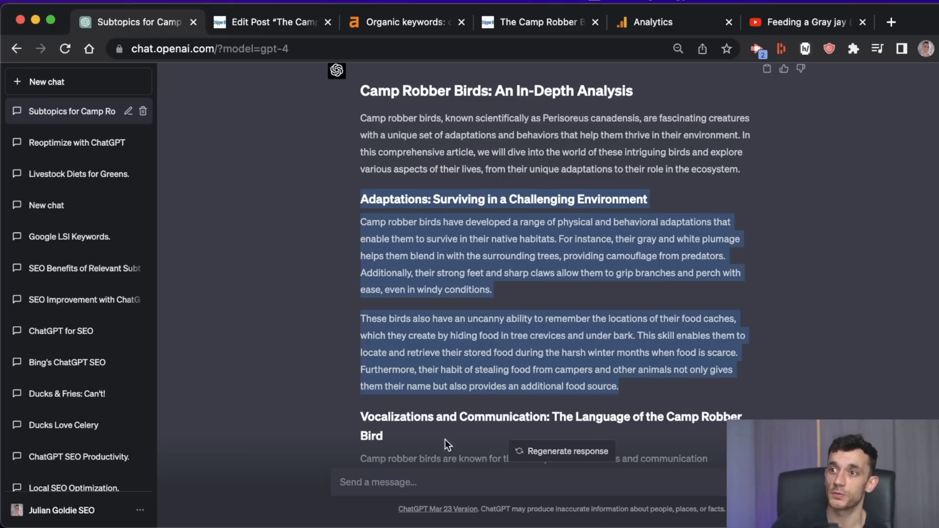
scroll(445, 439, "down", 5)
double_click(380, 159)
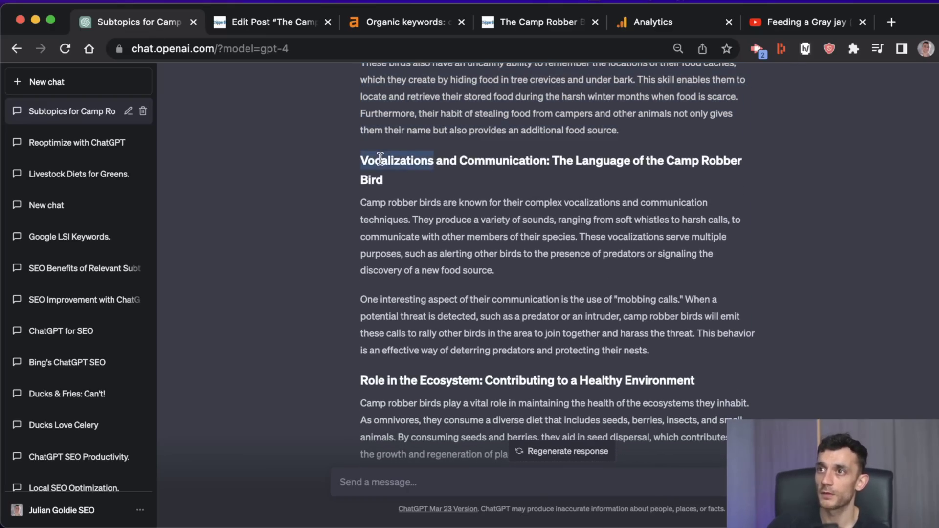
left_click(671, 350, "shift")
key("ctrl+Tab")
scroll(388, 293, "down", 10)
left_click(414, 276)
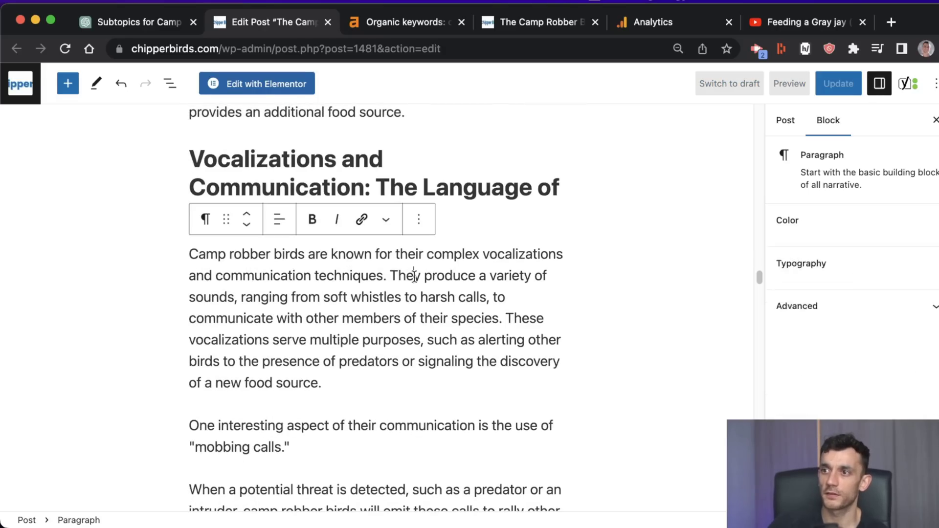
Make the Vocalizations heading a Heading 2 and add ChatGPT's remaining sections through Conservation Status from the generated article.
key("ctrl+shift+Tab")
key("ctrl+c")
key("ctrl+Tab")
key("ctrl+v")
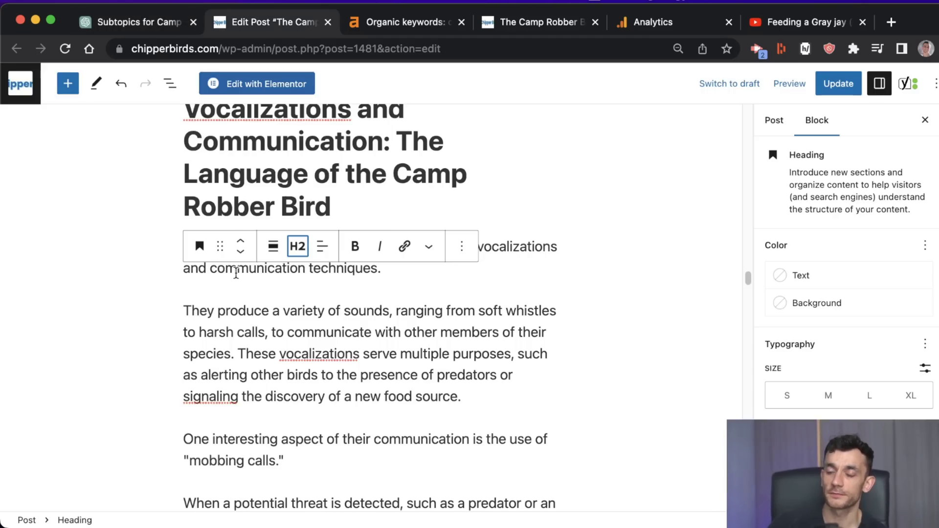
Count the words on the live Camp Robber Bird page with Word Counter Plus.
key("ctrl+Tab")
key("ctrl+a")
right_click(247, 378)
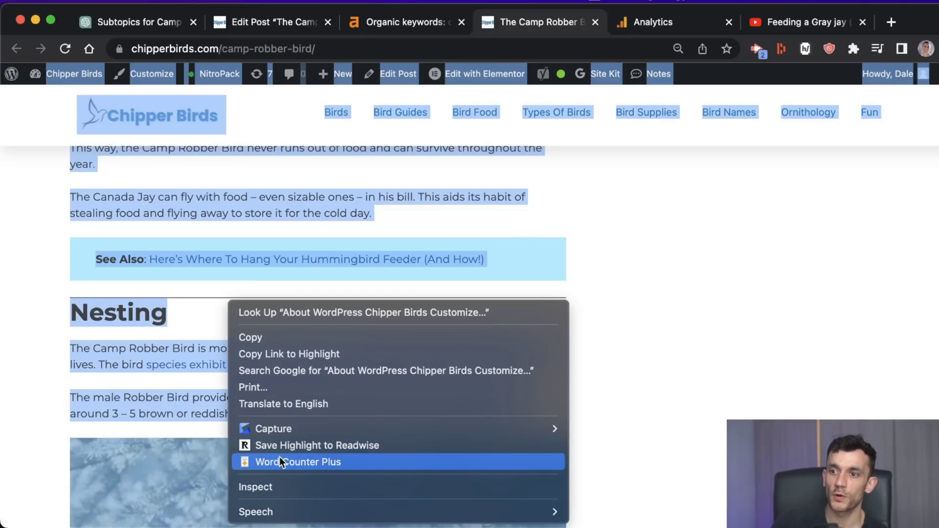
left_click(323, 461)
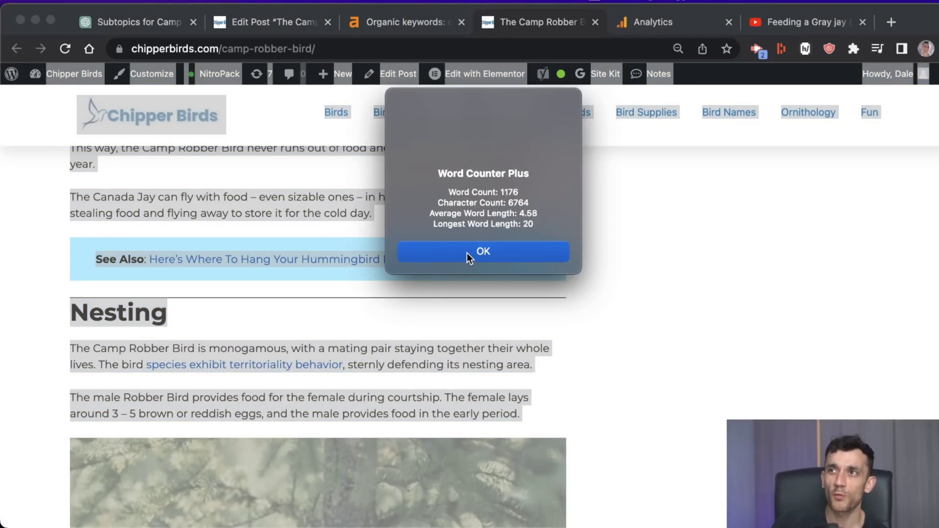
left_click(467, 253)
Check the text length result in the edited post's Yoast SEO analysis.
left_click(253, 22)
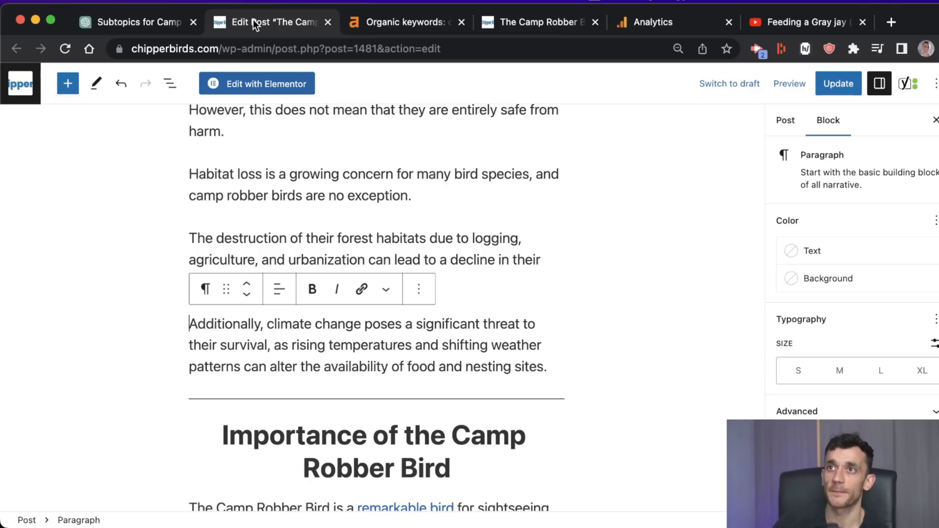
key("super+f")
type("yoast")
key("Escape")
scroll(206, 225, "down", 10)
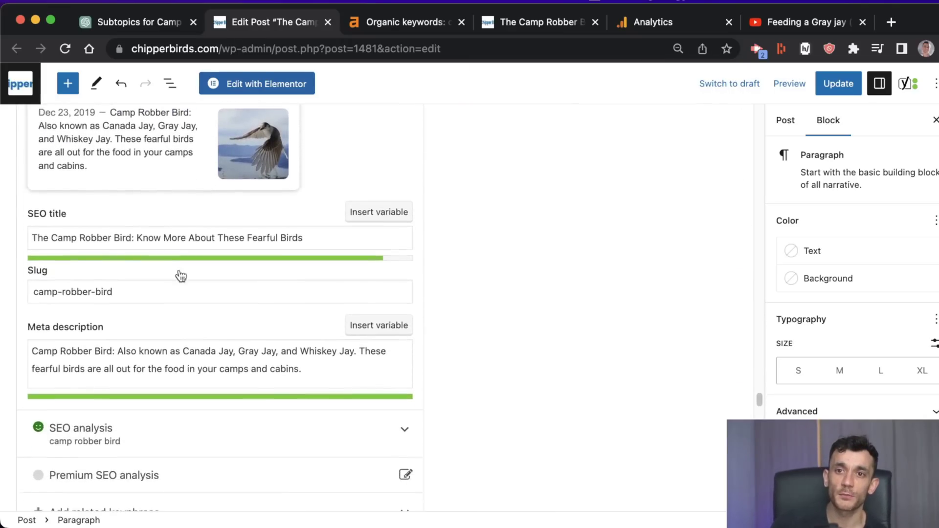
scroll(176, 284, "down", 3)
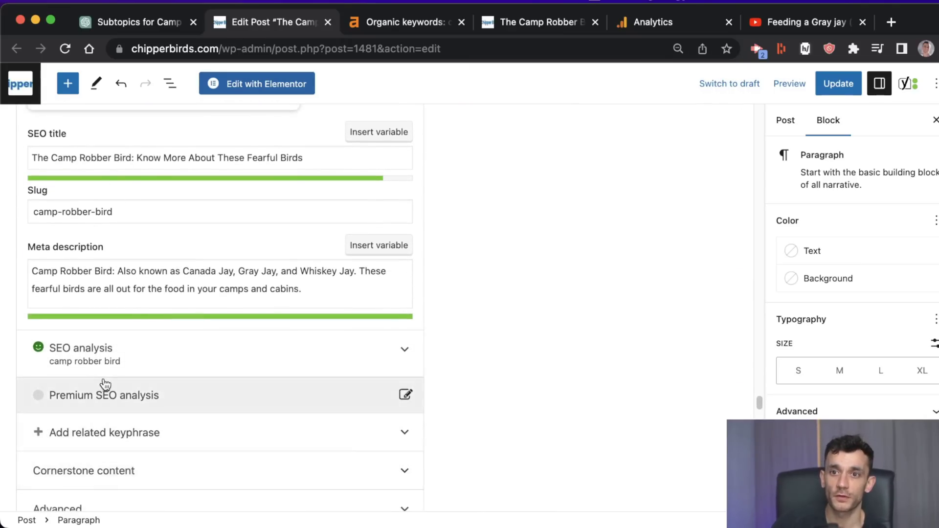
left_click(101, 361)
scroll(100, 362, "down", 5)
left_click_drag(43, 121, 15, 417)
left_click_drag(260, 419, 75, 418)
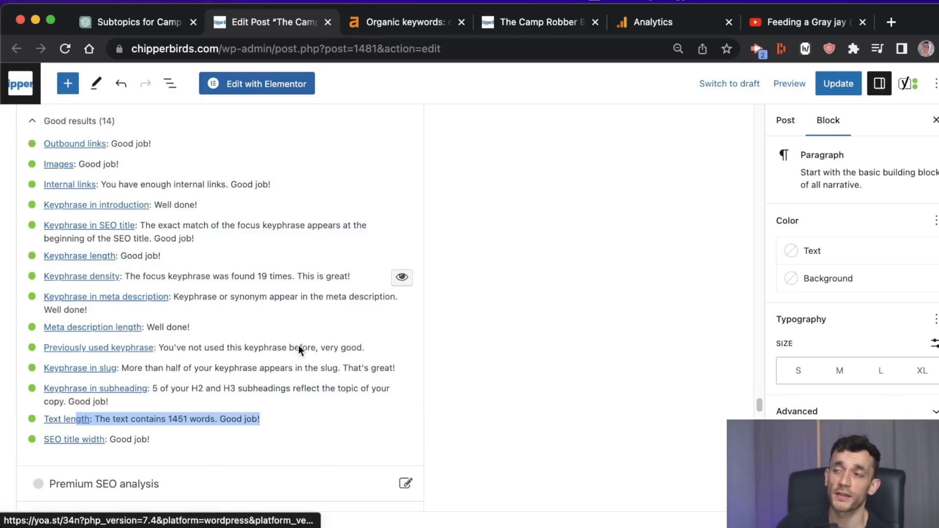
left_click(470, 282)
Open the Ahrefs keyword overview for "camp robber birds" and compare the word counts of the top-ranking pages.
left_click(404, 22)
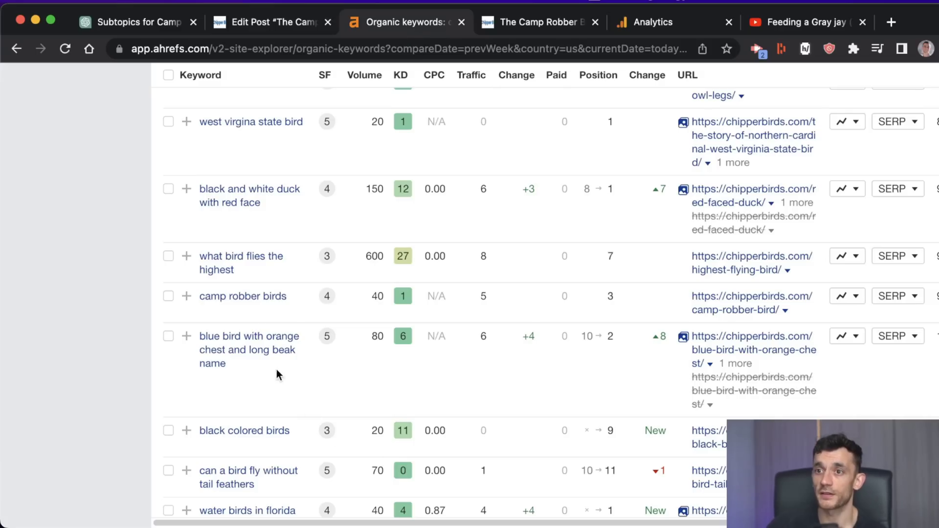
left_click(249, 300, "super")
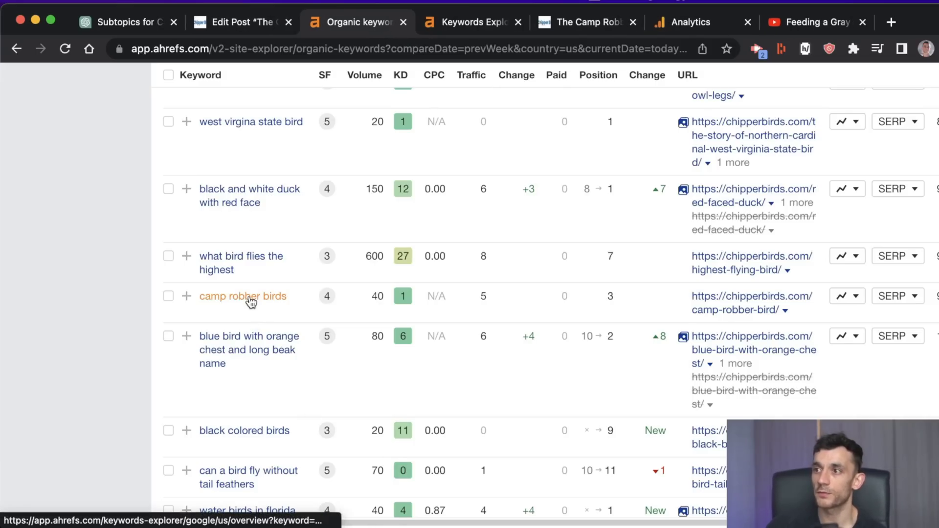
left_click(450, 27)
scroll(473, 429, "down", 15)
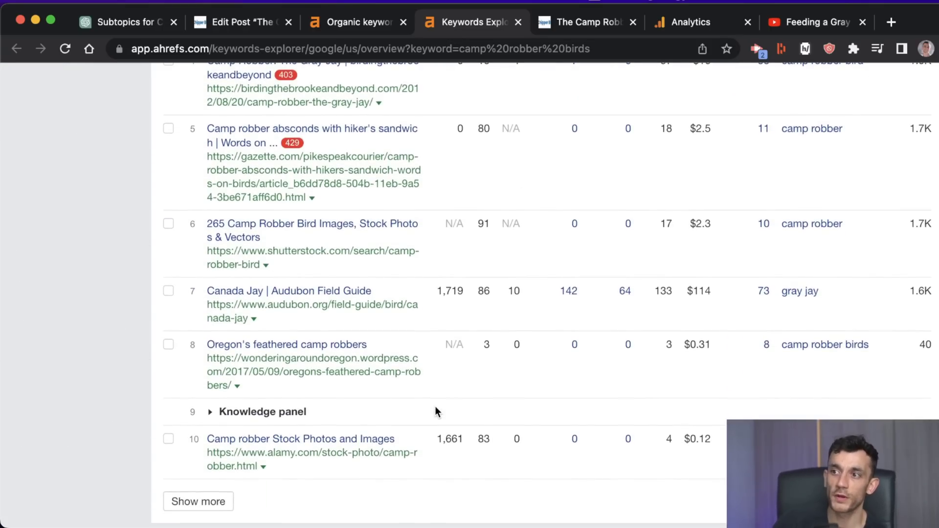
left_click_drag(443, 290, 465, 300)
scroll(466, 301, "up", 3)
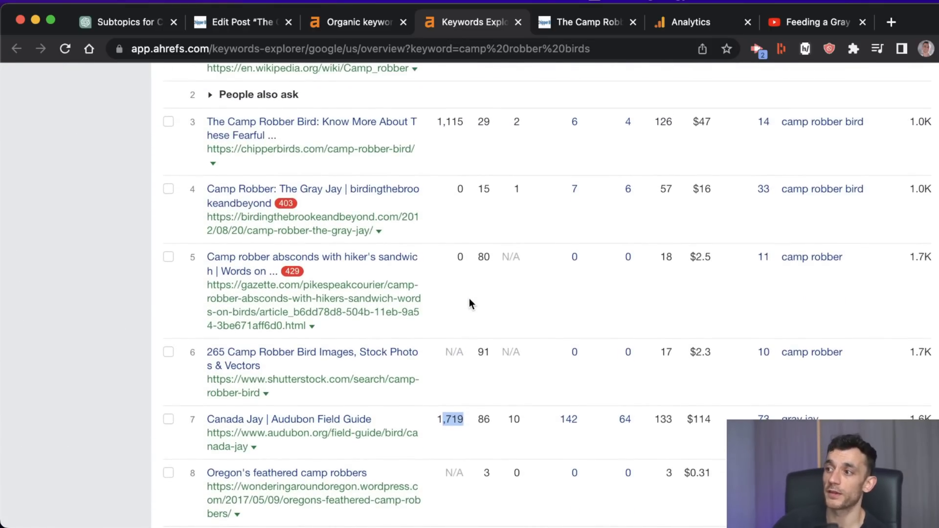
scroll(468, 303, "up", 5)
Delete the post's two introductory paragraphs above the table of contents shortcode.
key("super+1")
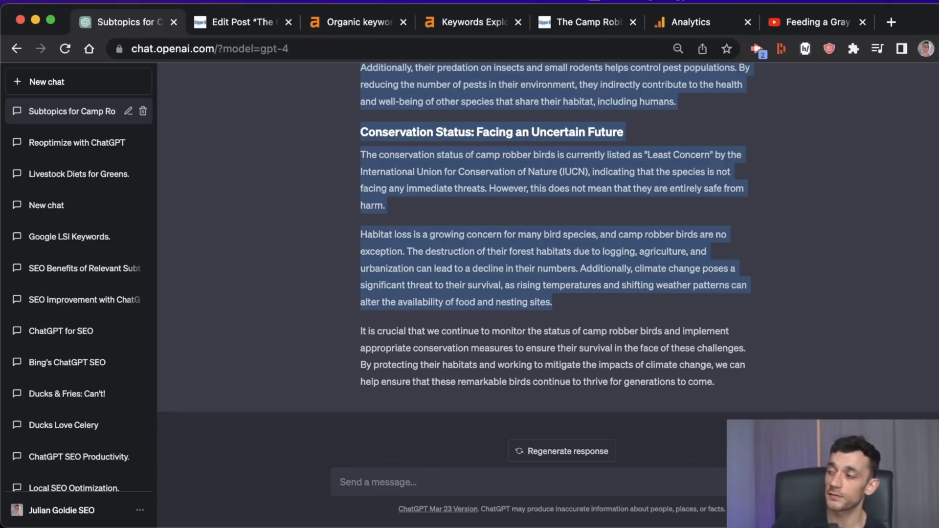
key("super+Tab")
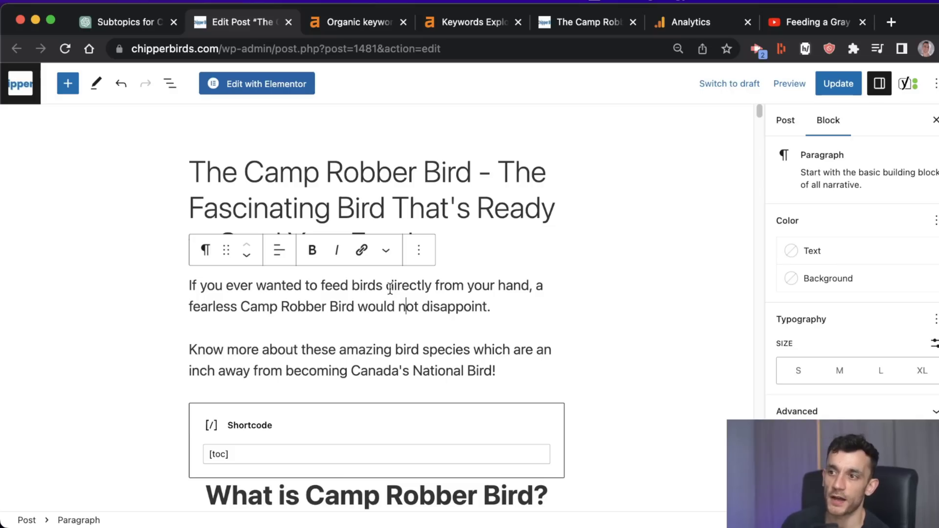
left_click_drag(507, 366, 94, 263)
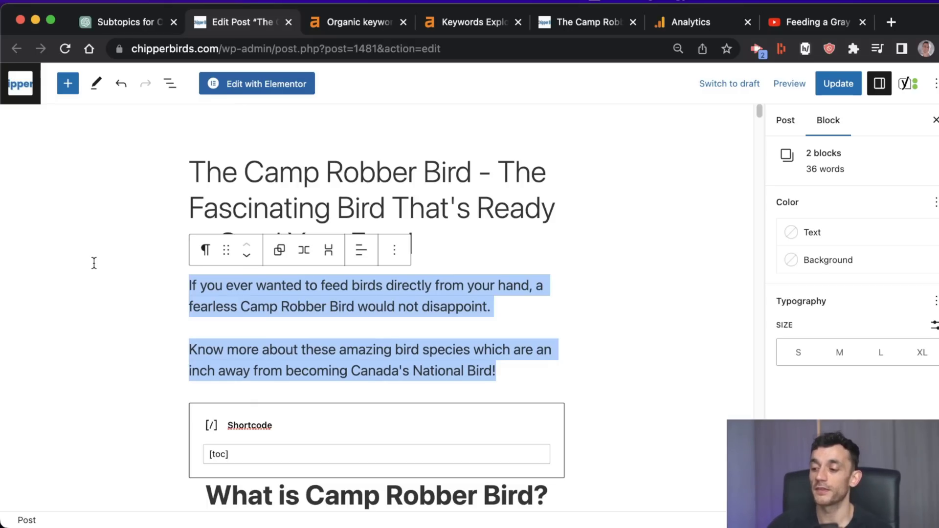
left_click(296, 285)
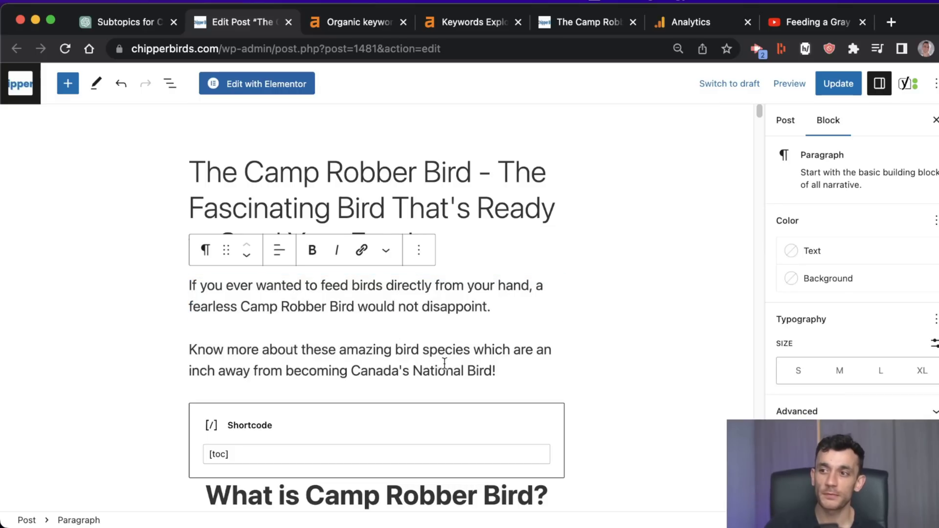
left_click(486, 370)
left_click_drag(486, 370, 169, 291)
key("BackSpace")
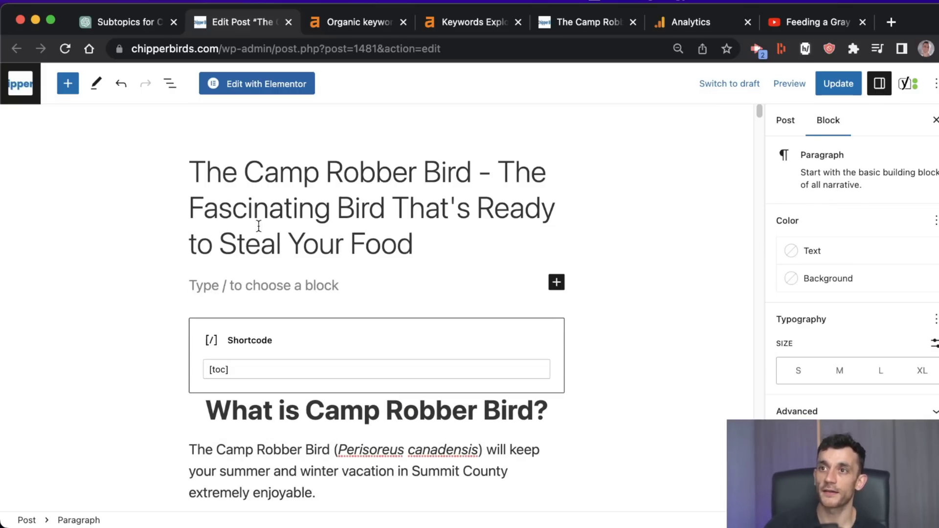
Ask ChatGPT for an engaging, playful introduction about Camp Robber Bird, with the keyword in the first sentence and a maximum of 50 words.
left_click_drag(238, 172, 465, 172)
key("super+1")
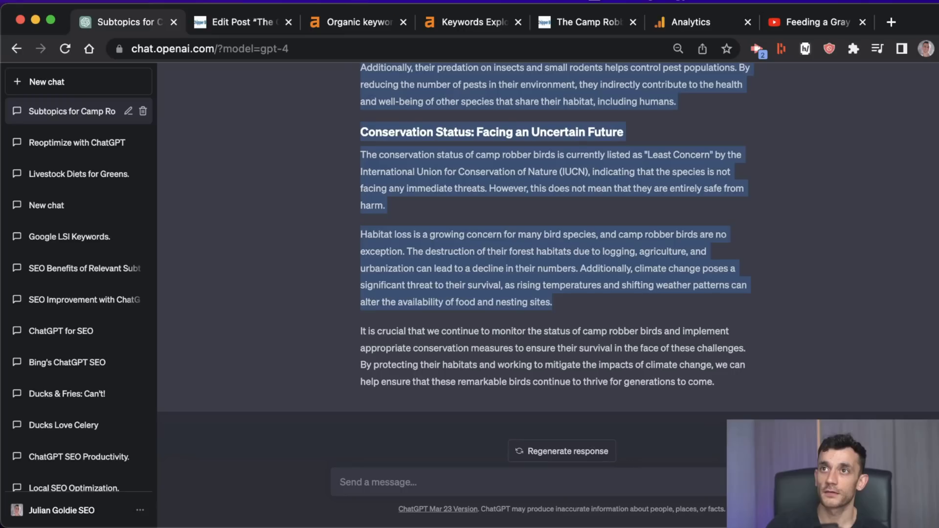
left_click(445, 477)
key("super+v")
scroll(446, 441, "up", 5)
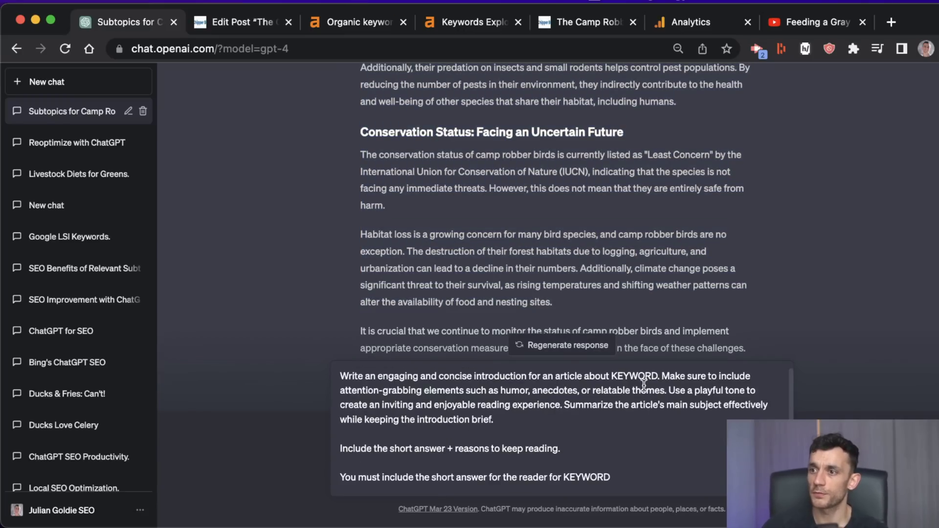
key("super+v")
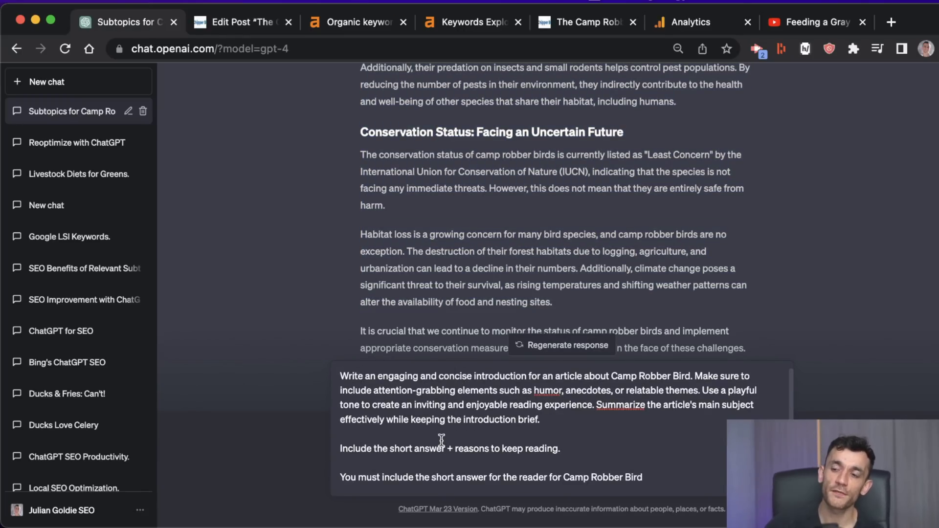
key("Return")
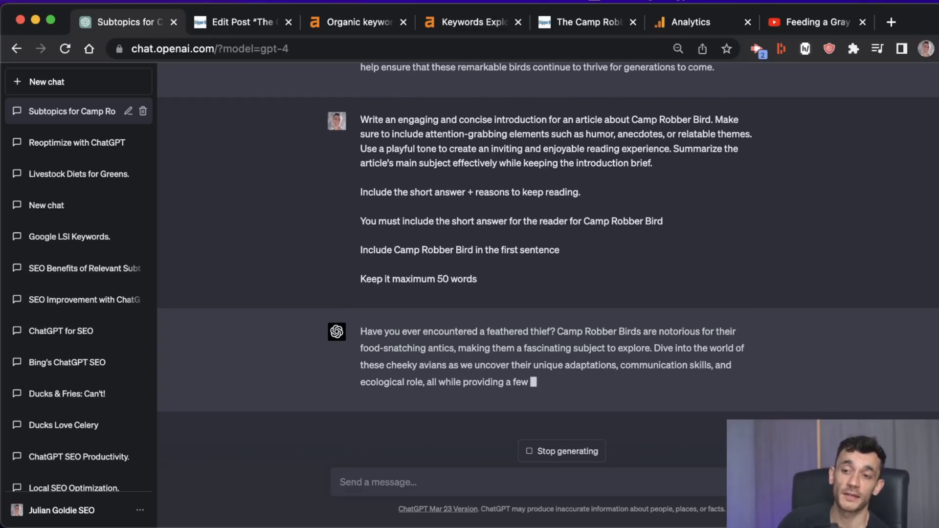
Insert ChatGPT's "feathered thief" introduction below the post title as three short paragraphs.
key("super+2")
left_click(409, 284)
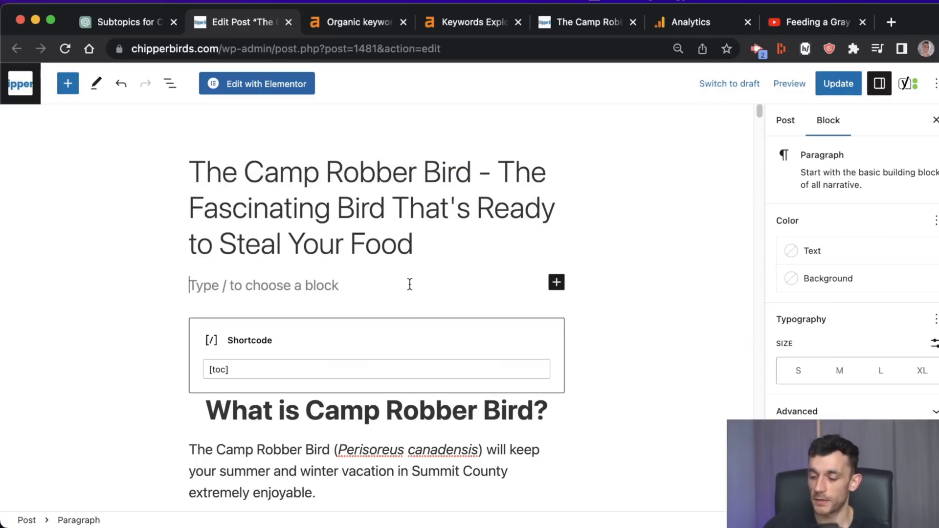
key("super+v")
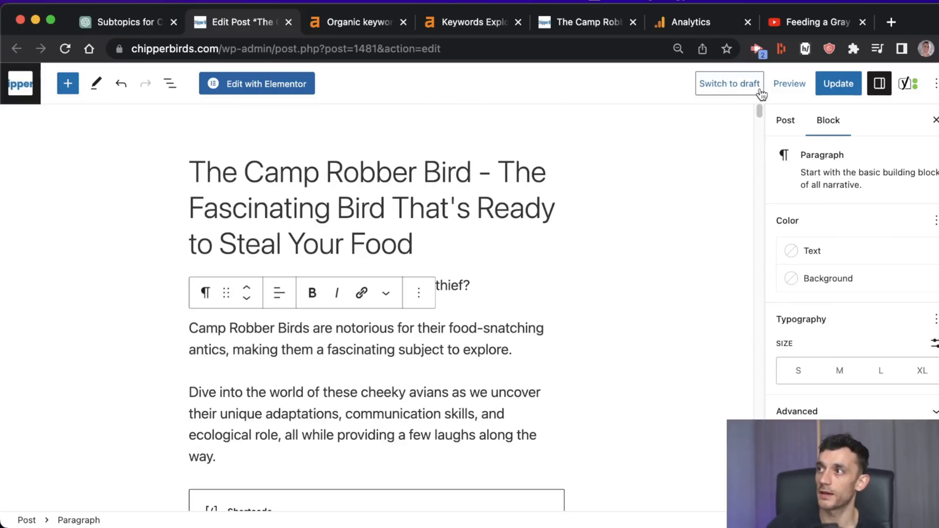
Set the Camp Robber Bird post's publish date to the current time instead of a fixed date.
left_click(792, 127)
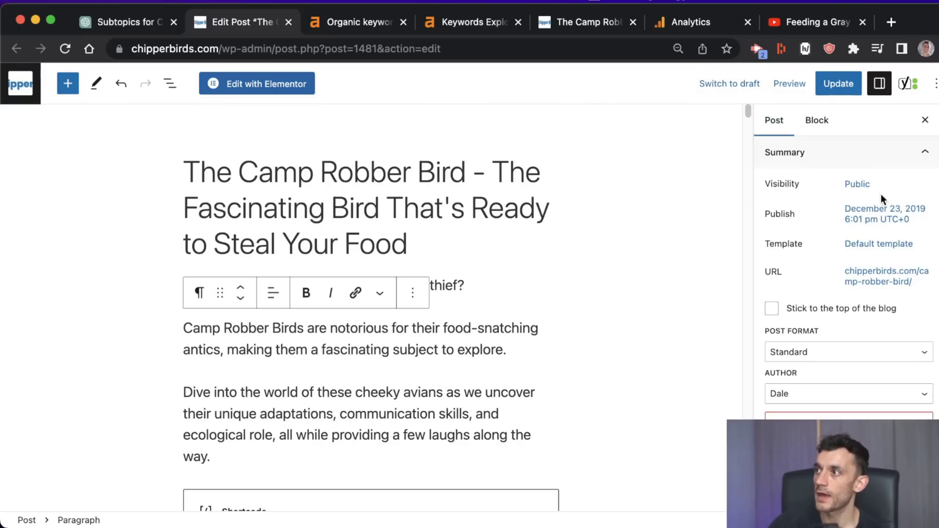
left_click(883, 218)
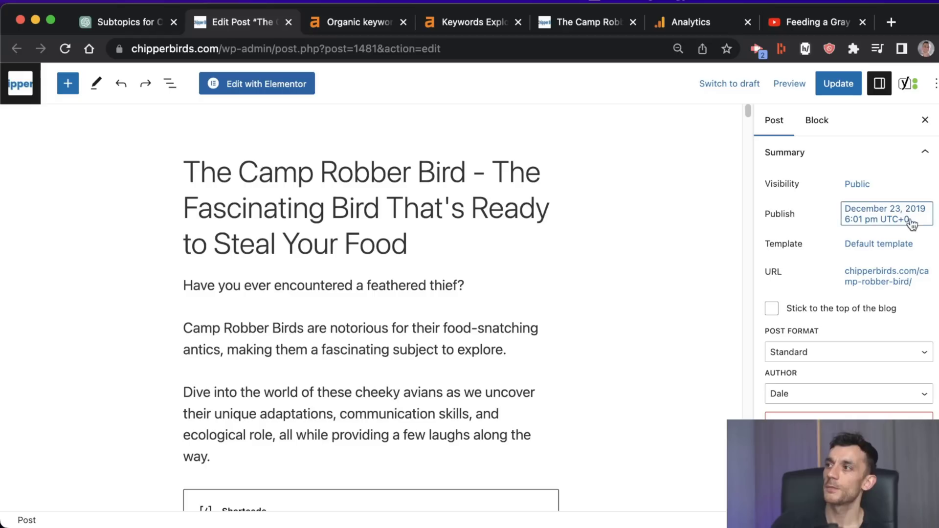
left_click(885, 220)
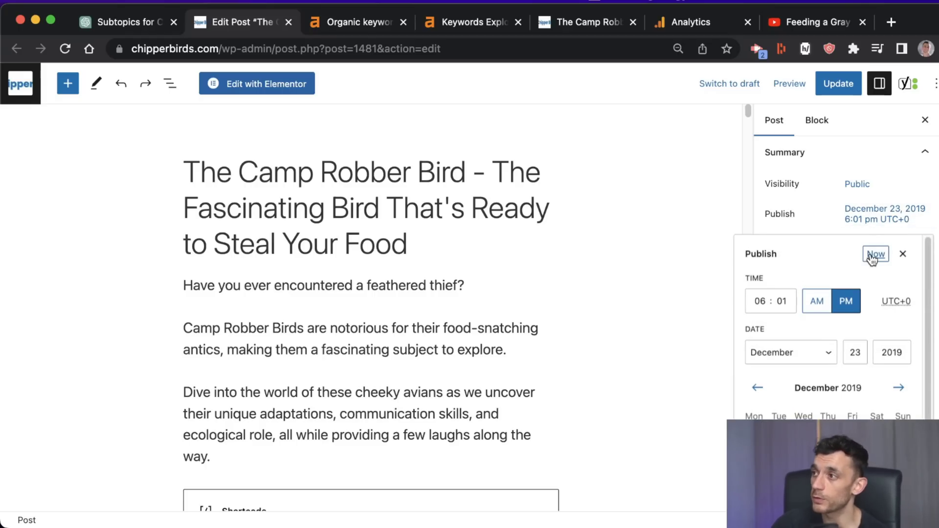
left_click(874, 255)
left_click(685, 283)
scroll(635, 293, "down", 12)
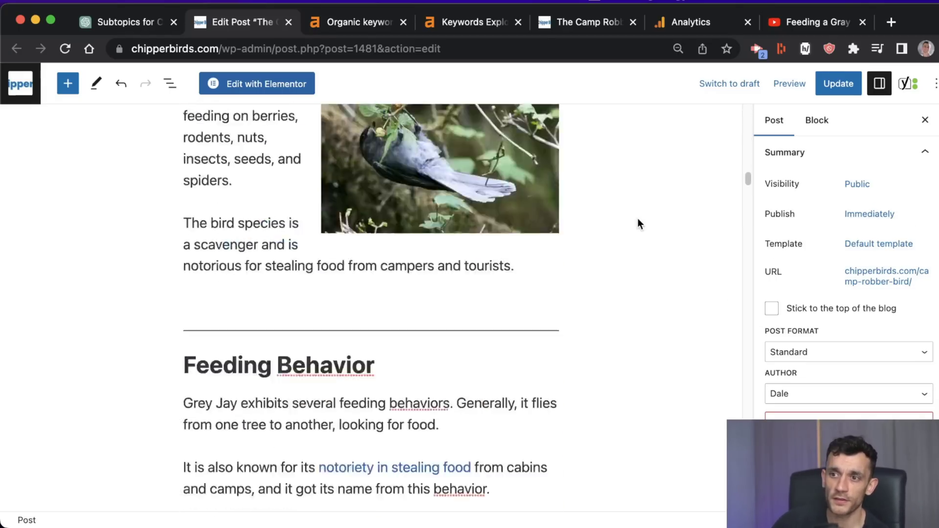
scroll(638, 218, "up", 15)
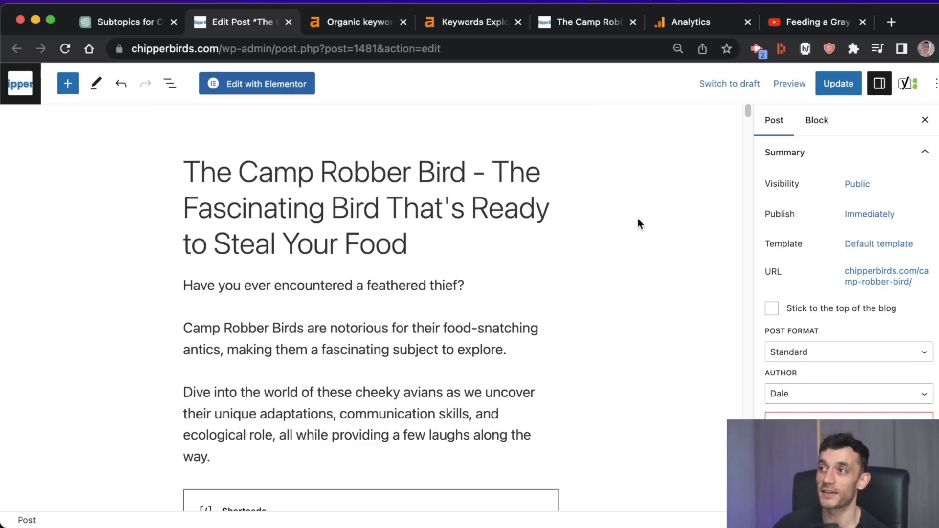
Copy the Location heading and its two paragraphs from the live Camp Robber Bird page.
left_click(123, 22)
left_click(224, 22)
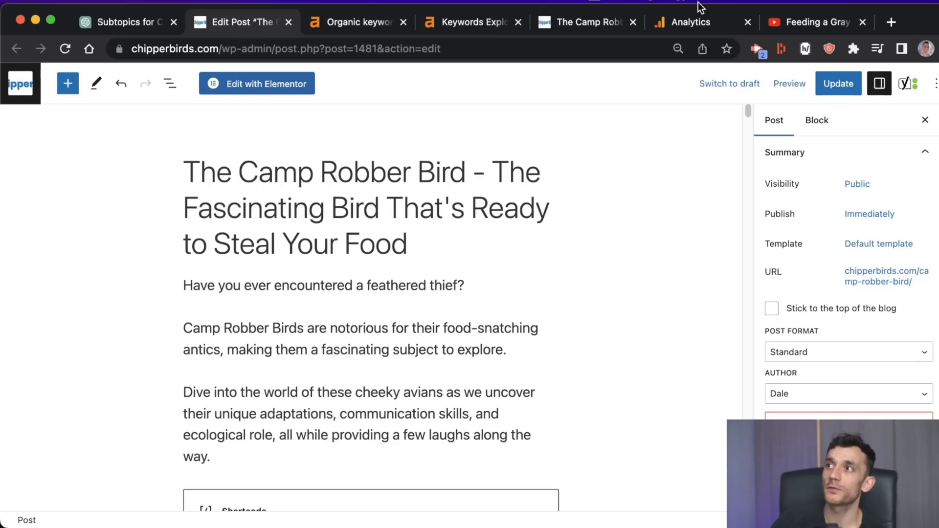
left_click(568, 30)
left_click_drag(568, 30, 293, 17)
left_click(582, 327)
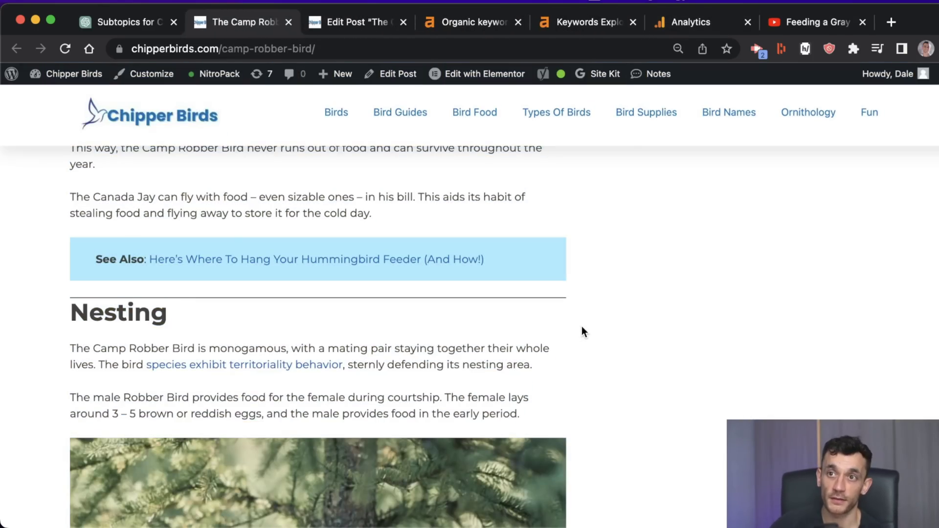
scroll(582, 327, "up", 15)
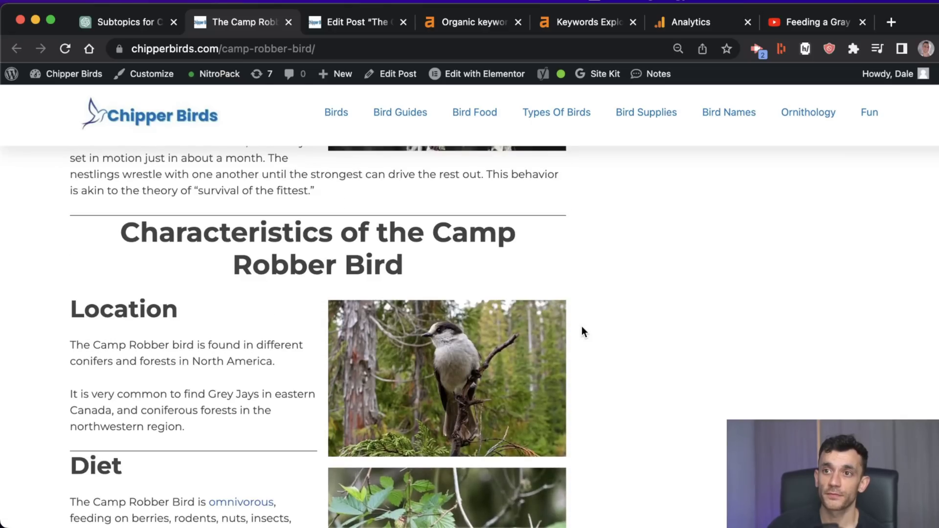
left_click_drag(198, 435, 36, 284)
key("super+c")
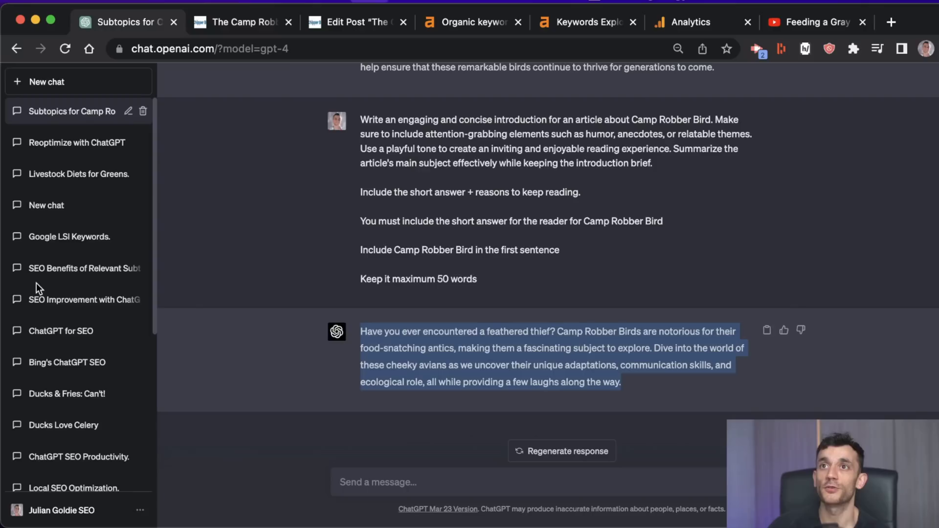
Draft a ChatGPT prompt above the copied Location text: rephrase the text below in a playful tone, easier to read, including [keywords].
key("super+1")
left_click(372, 482)
key("super+v")
key("super+Up")
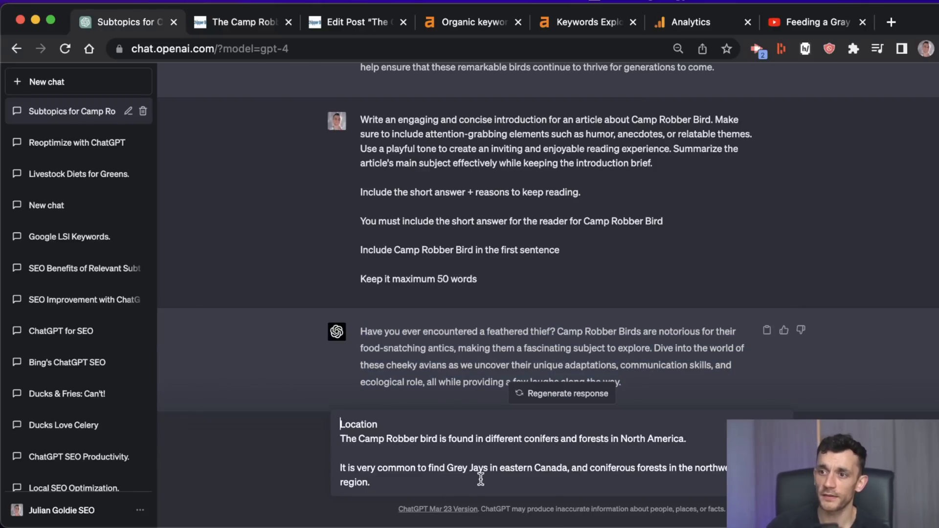
key("shift+Return")
key("shift+Return")
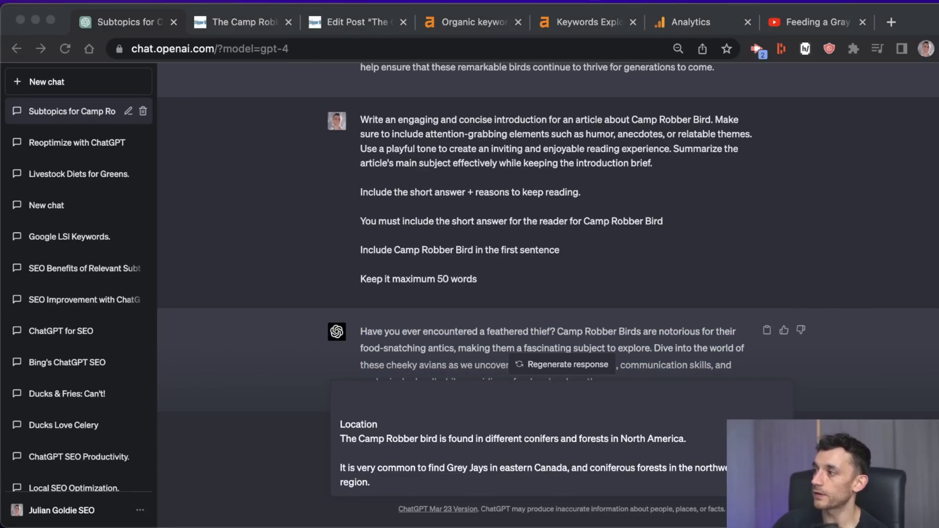
type("Rephrase the text above in a playful tone of voice, making it easier to read by the audience and including [keywords].")
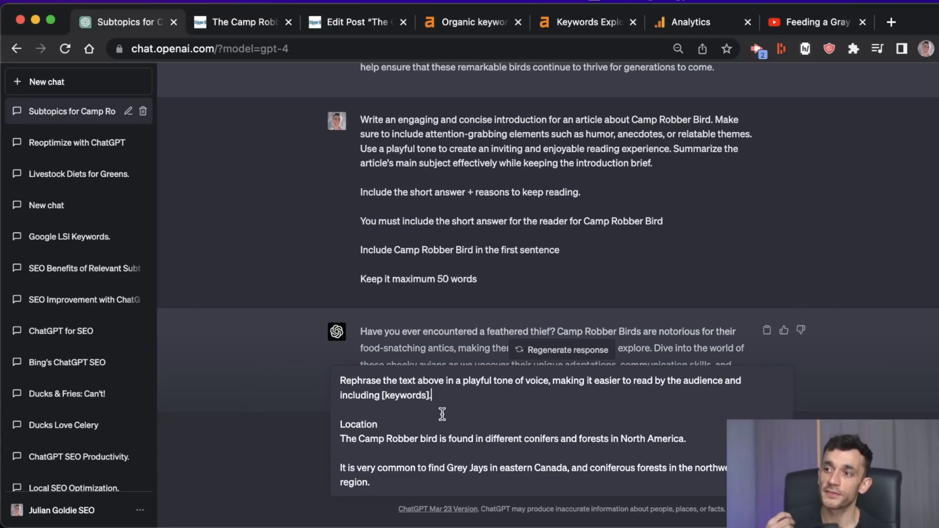
double_click(431, 380)
type("below")
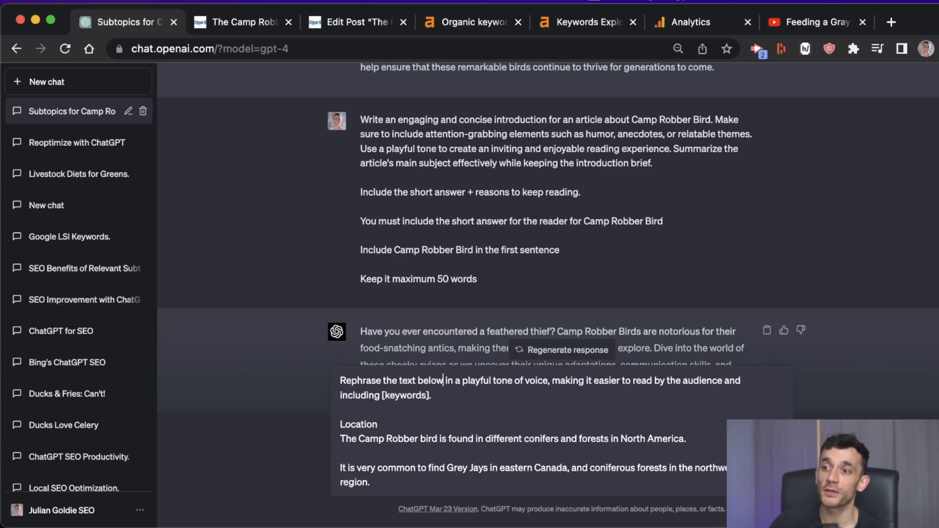
Replace the [keywords] placeholder in the prompt with "Camp Robber bird:" and submit it to ChatGPT.
left_click(381, 395)
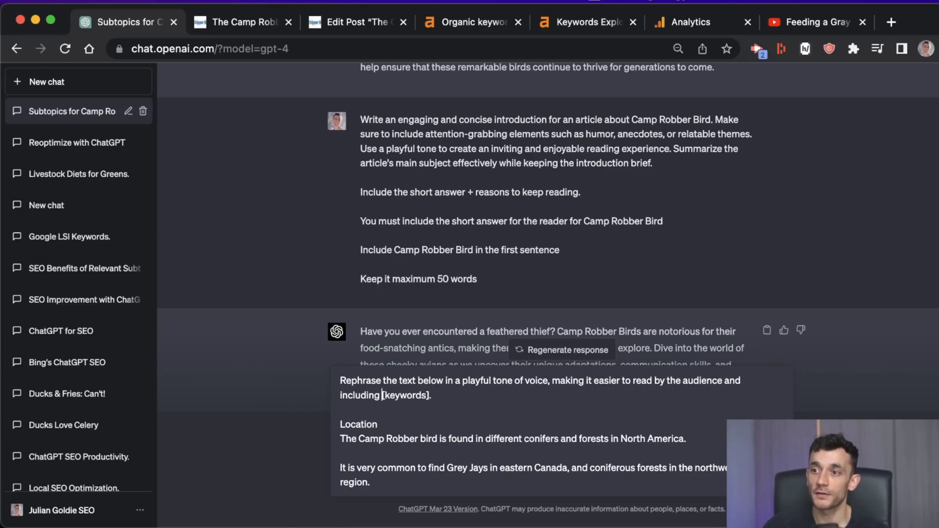
left_click_drag(382, 396, 431, 395)
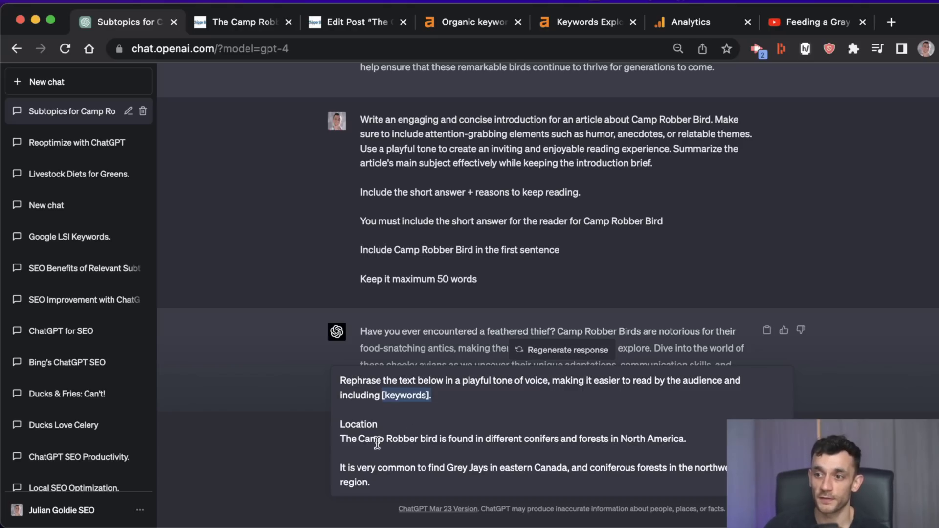
left_click_drag(358, 438, 437, 439)
key("super+c")
left_click_drag(382, 395, 431, 395)
key("super+v")
type(":")
key("Return")
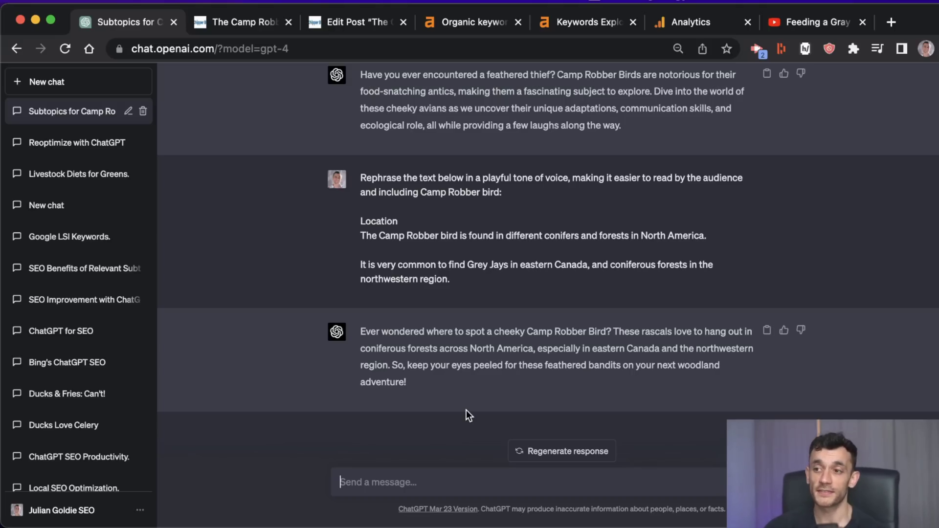
Replace the post's Location text with ChatGPT's playful rewrite, split into three short paragraphs.
triple_click(469, 360)
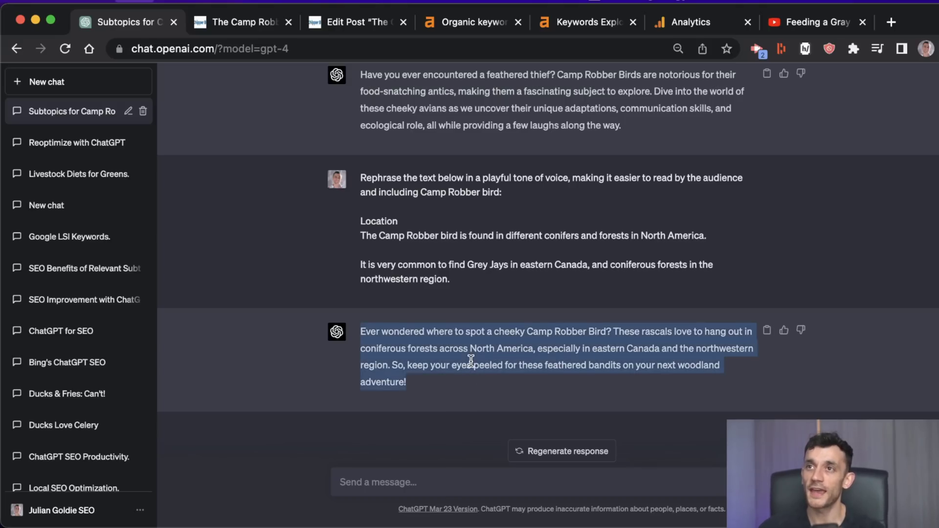
key("ctrl+Tab")
key("ctrl+Tab")
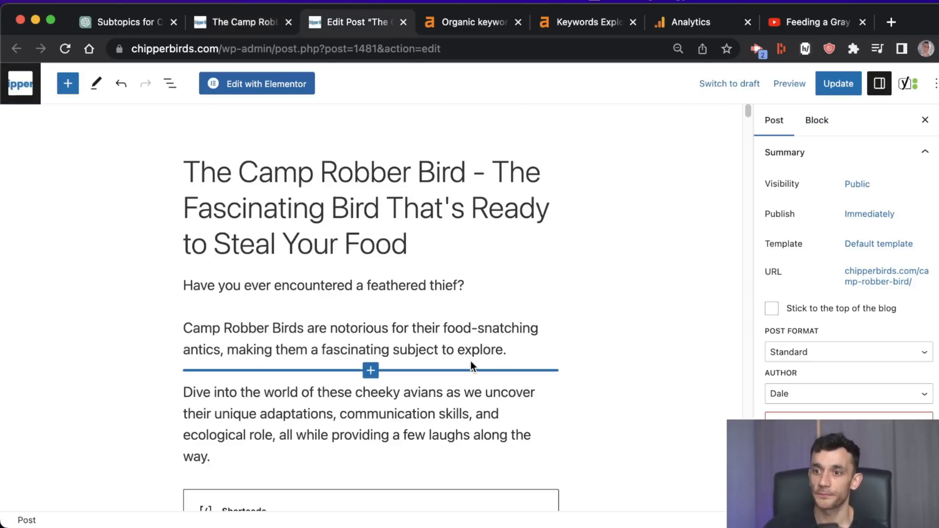
scroll(470, 361, "down", 10)
scroll(389, 415, "down", 15)
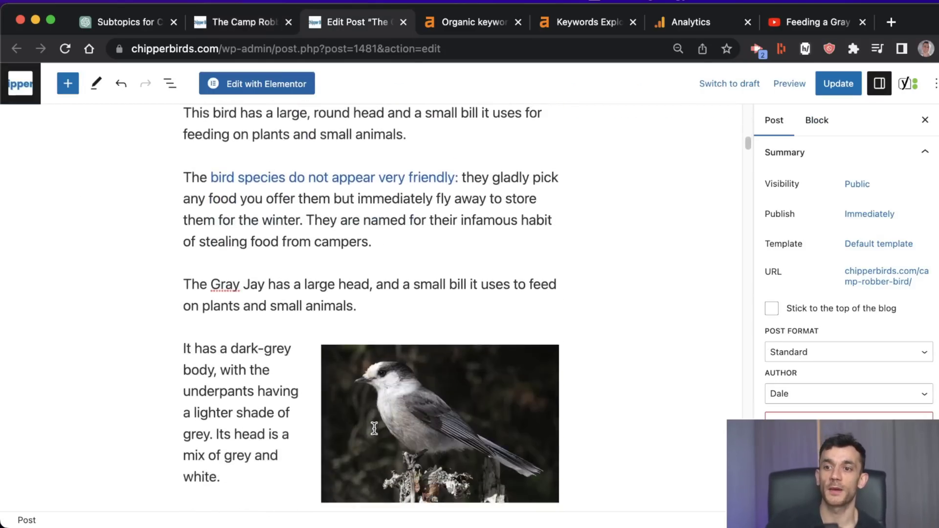
left_click(190, 371)
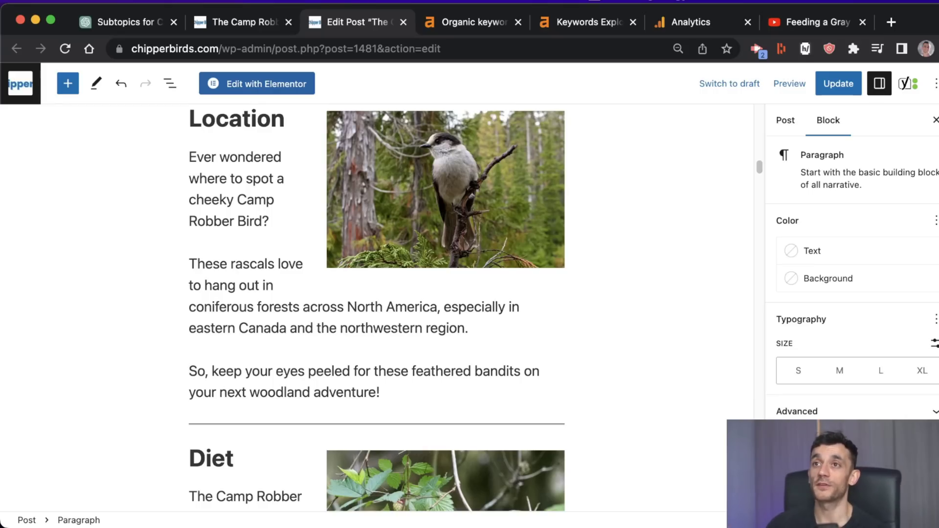
Enter a ChatGPT prompt asking an ex comedian in content marketing to improve the meta description with wordplay and puns.
key("ctrl+shift+Tab")
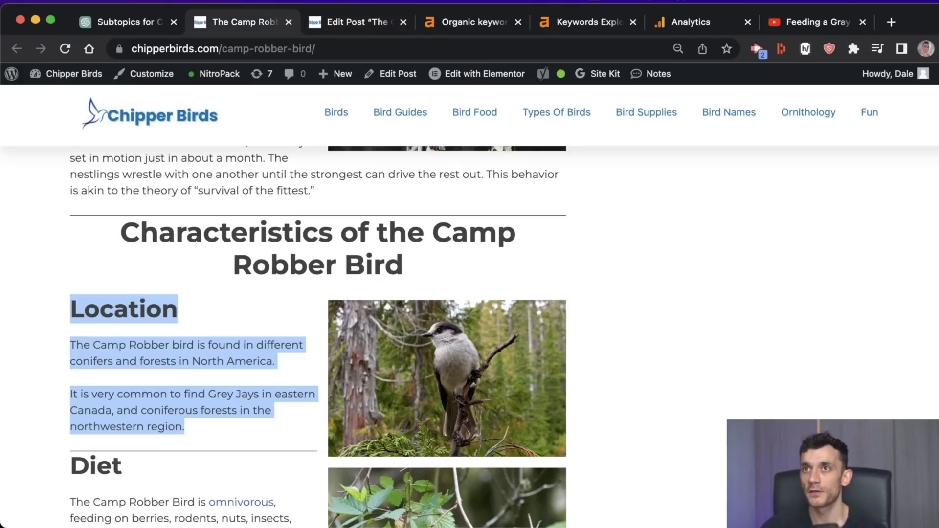
key("ctrl+shift+Tab")
key("super+Tab")
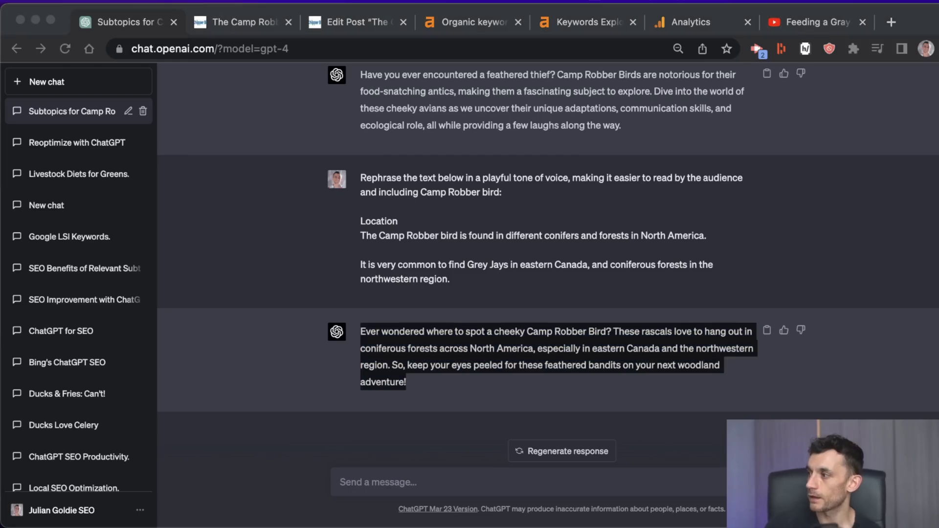
key("super+Tab")
left_click(453, 478)
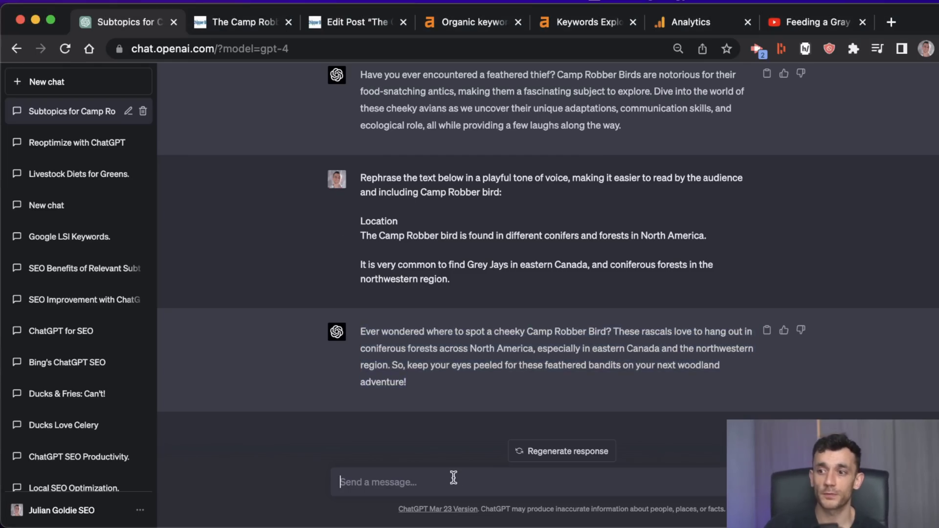
key("super+v")
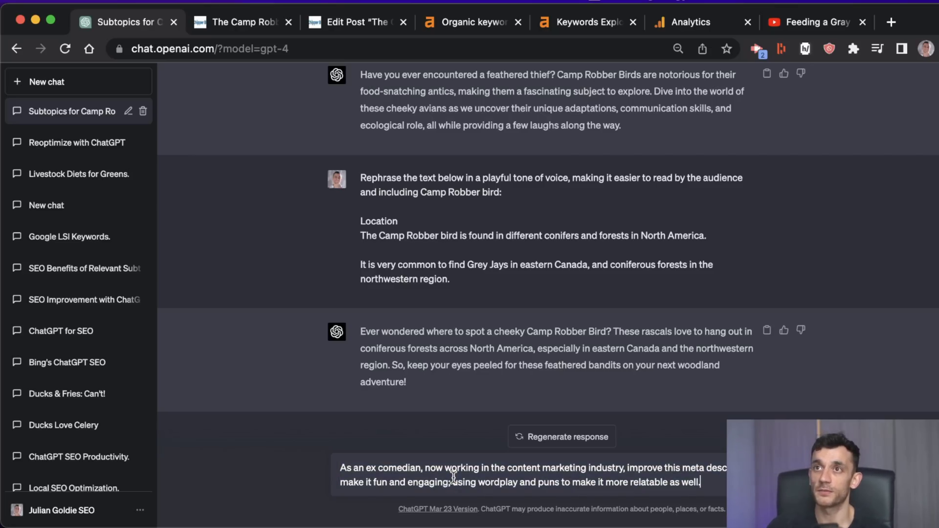
Copy the post's Yoast SEO meta description into the ChatGPT prompt below the instructions and submit it.
key("ctrl+Tab")
key("ctrl+Tab")
scroll(222, 290, "down", 15)
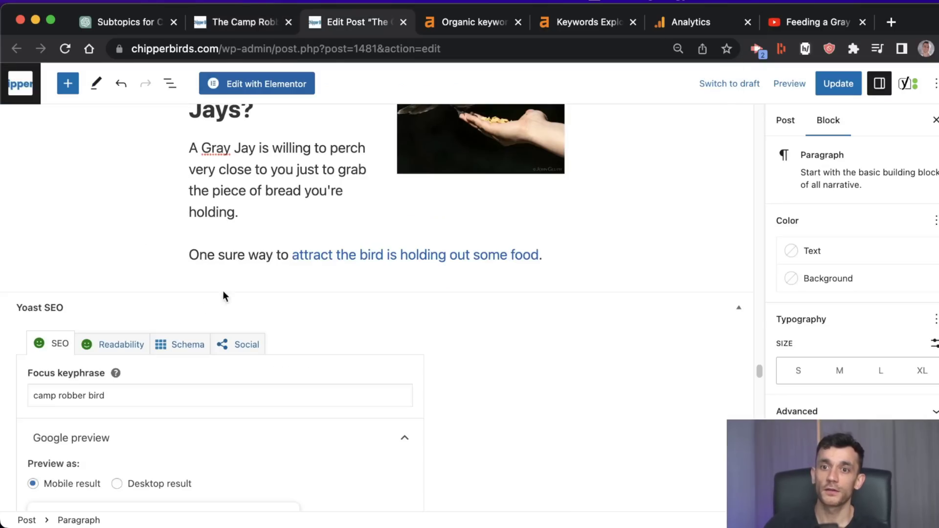
scroll(222, 290, "down", 9)
triple_click(162, 414)
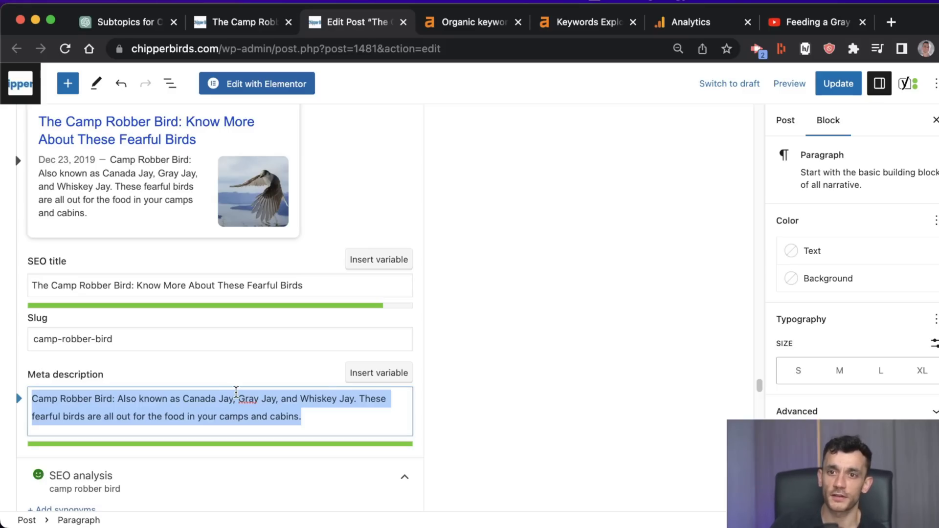
key("super+c")
key("super+1")
key("super+v")
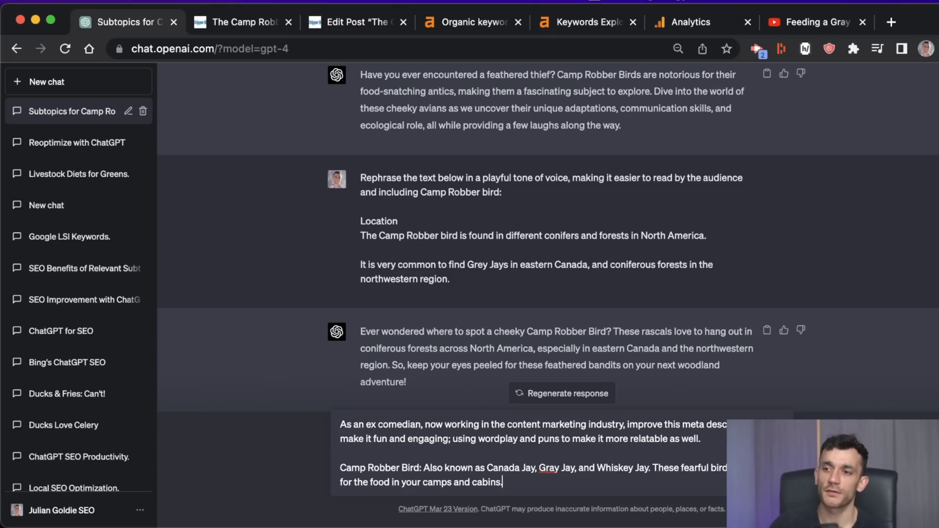
key("Return")
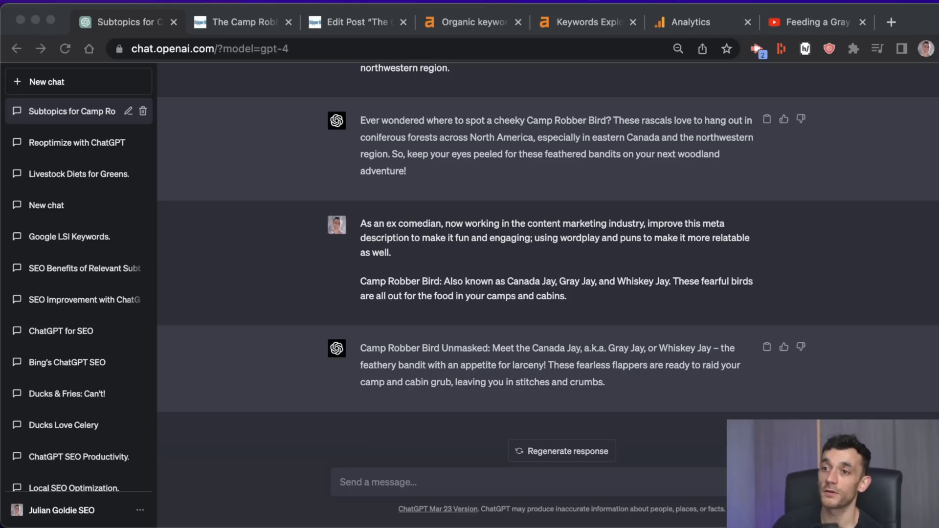
Ask ChatGPT to shorten the rewritten meta description to a maximum of 15 words.
left_click(495, 371)
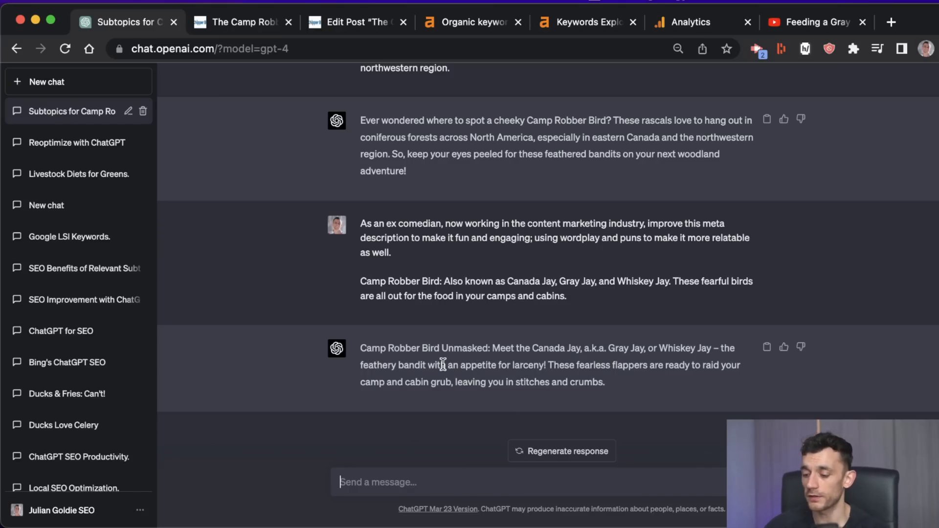
type("Make it maximum 15 words.")
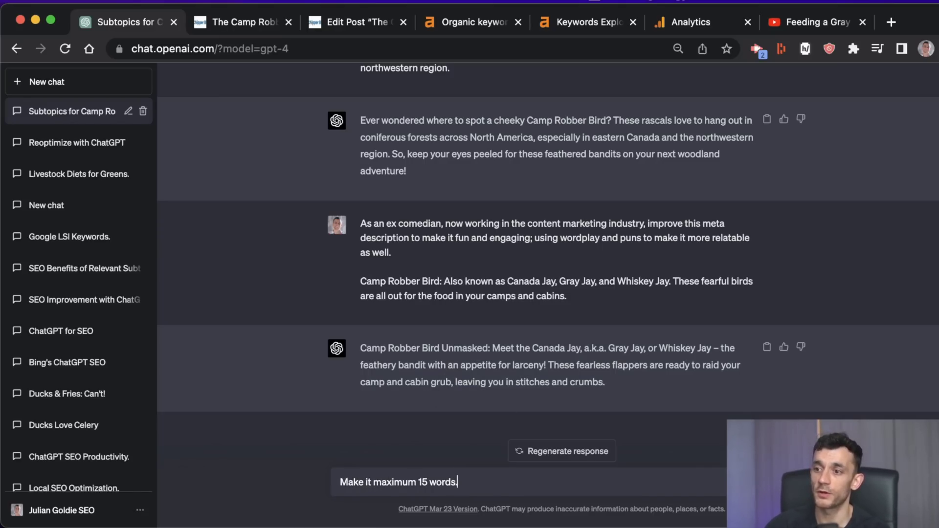
key("Return")
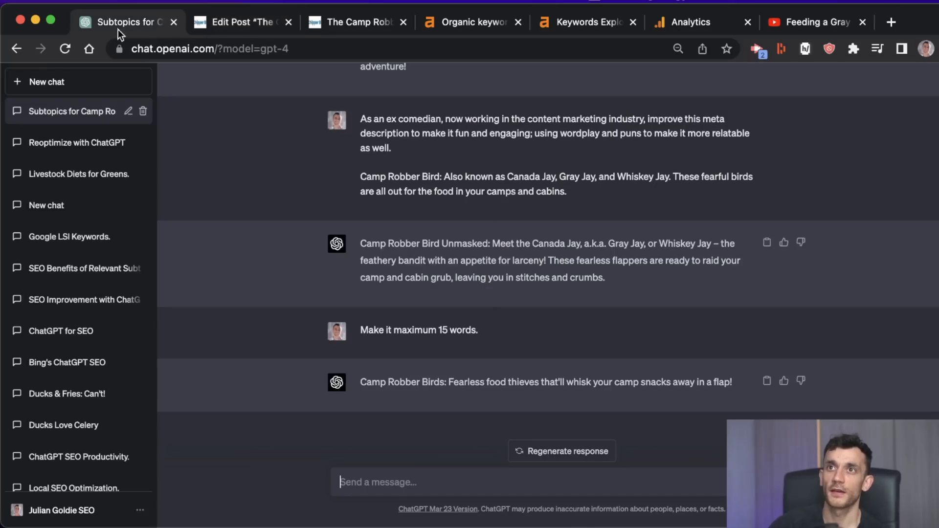
Replace the Yoast meta description with "Camp Robber Birds: Fearless food thieves that'll whisk your camp snacks away in a flap! Here's what you need to know!".
triple_click(569, 381)
right_click(569, 381)
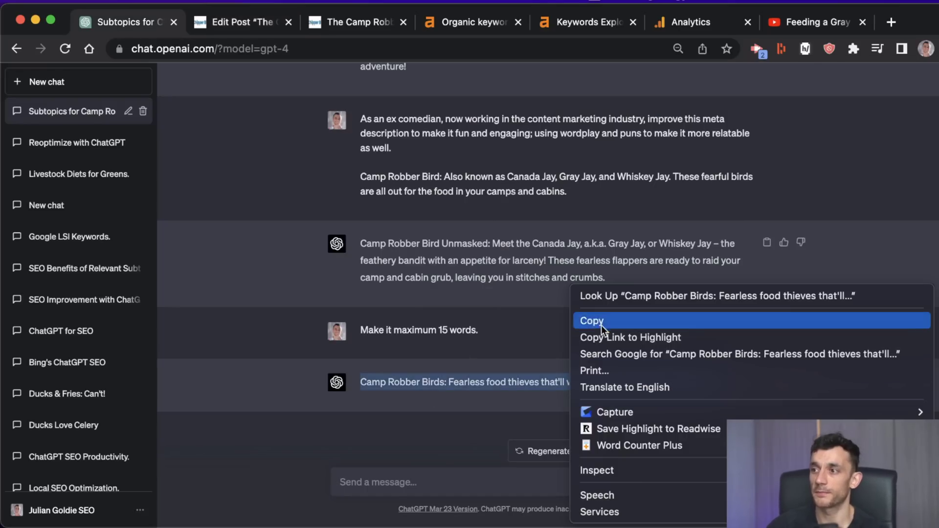
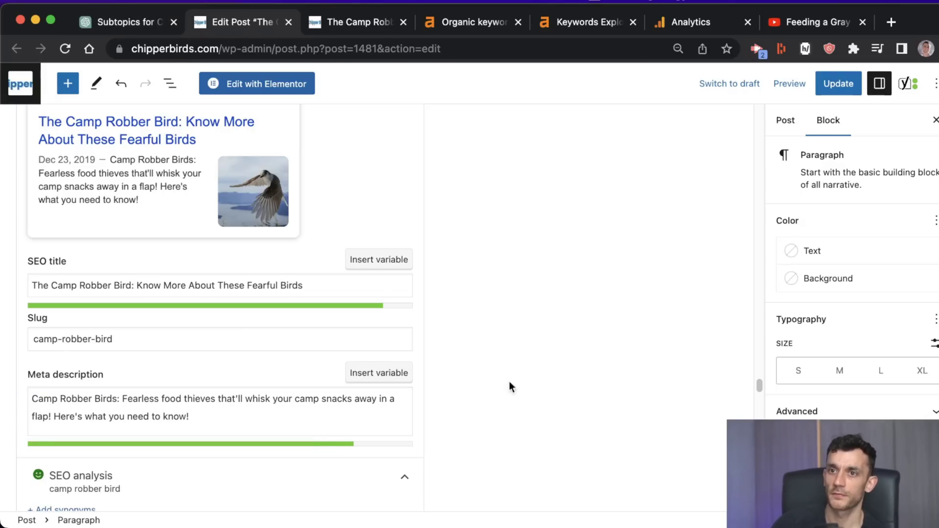
scroll(471, 390, "down", 5)
Review the live article around the "Characteristics of the Camp Robber Bird" heading and highlight that heading.
key("ctrl+Tab")
scroll(330, 314, "up", 4)
scroll(330, 315, "down", 3)
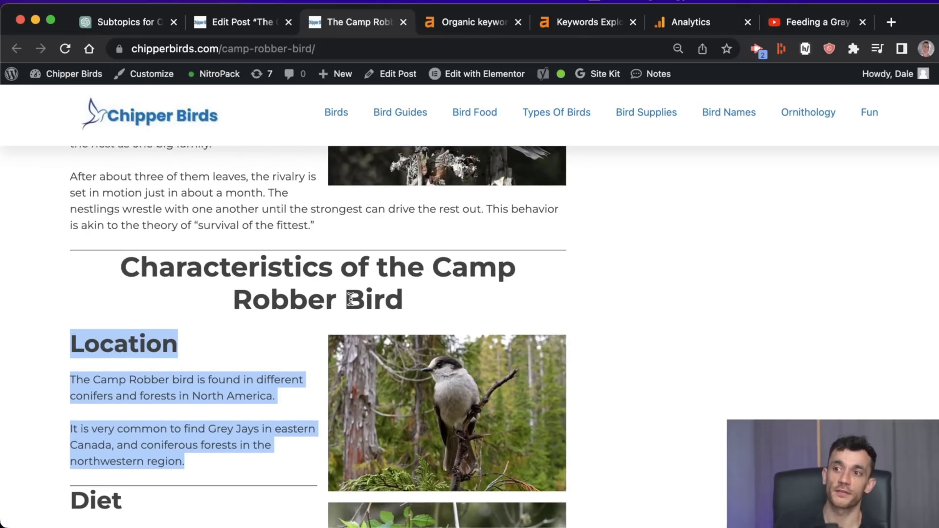
left_click_drag(200, 254, 485, 286)
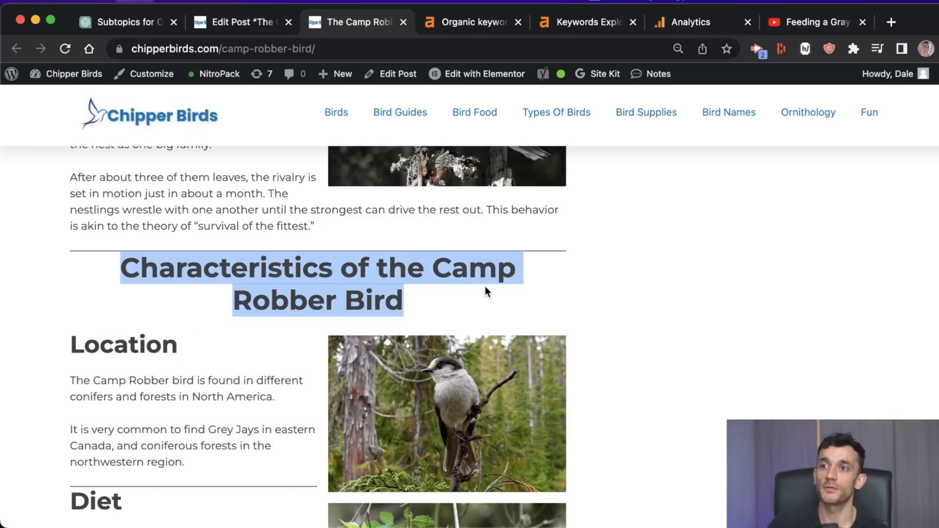
Ask ChatGPT in a new chat: "Give me a table for the Characteristics of the Camp Robber Bird".
left_click(108, 29)
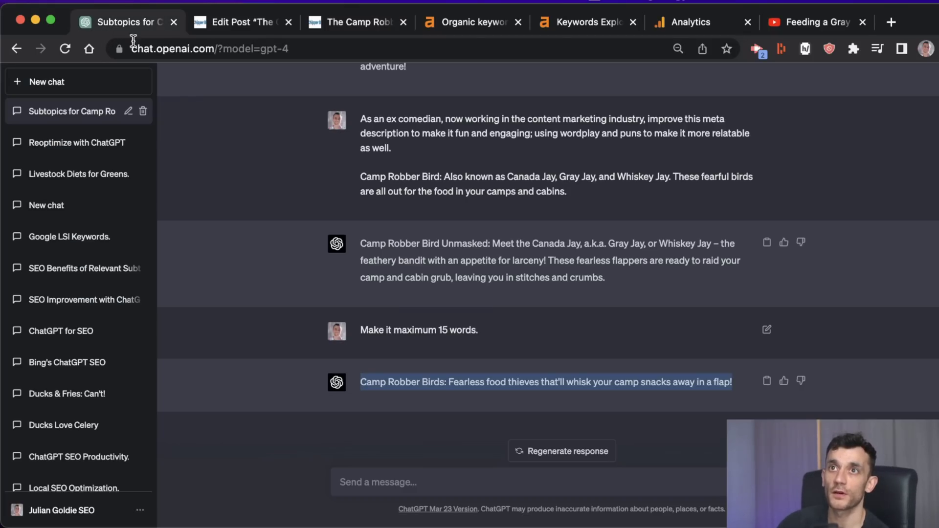
left_click(94, 93)
left_click(506, 113)
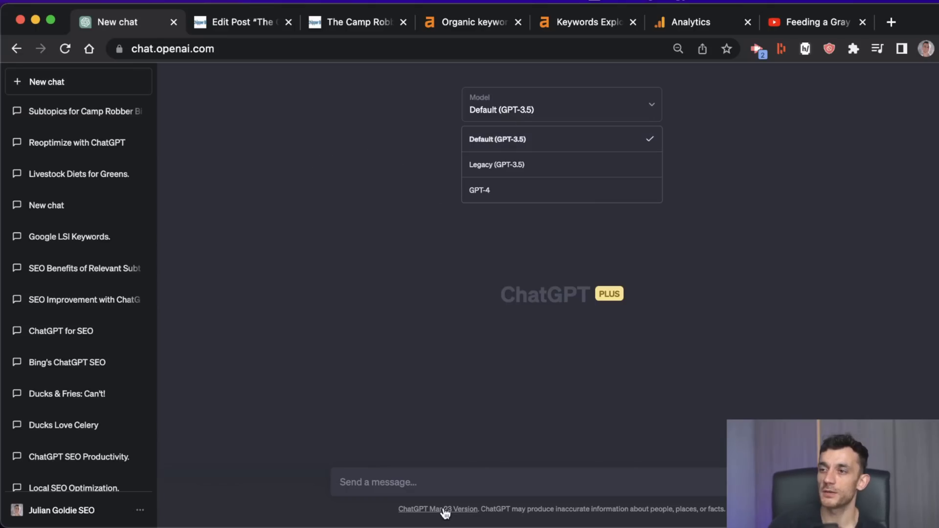
left_click(437, 483)
type("Give me a table for the Characteristics of the Camp Robber Bird")
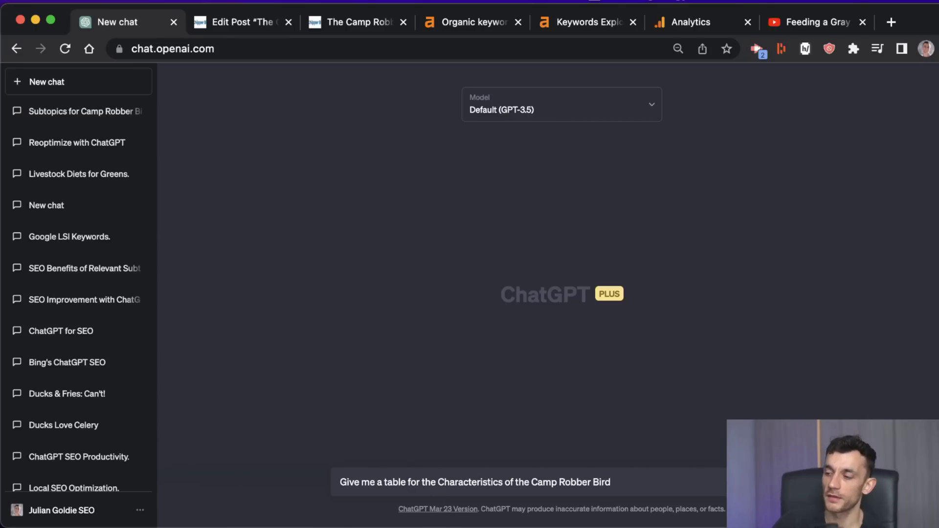
key("Return")
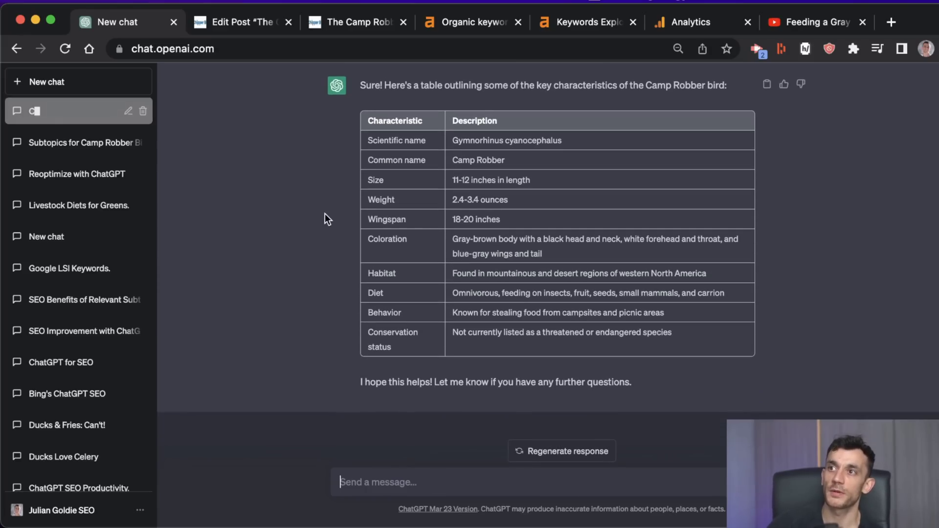
Copy the generated characteristics table into the WordPress post directly below the "Characteristics of the Camp Robber Bird" heading.
left_click_drag(359, 118, 696, 340)
key("super+c")
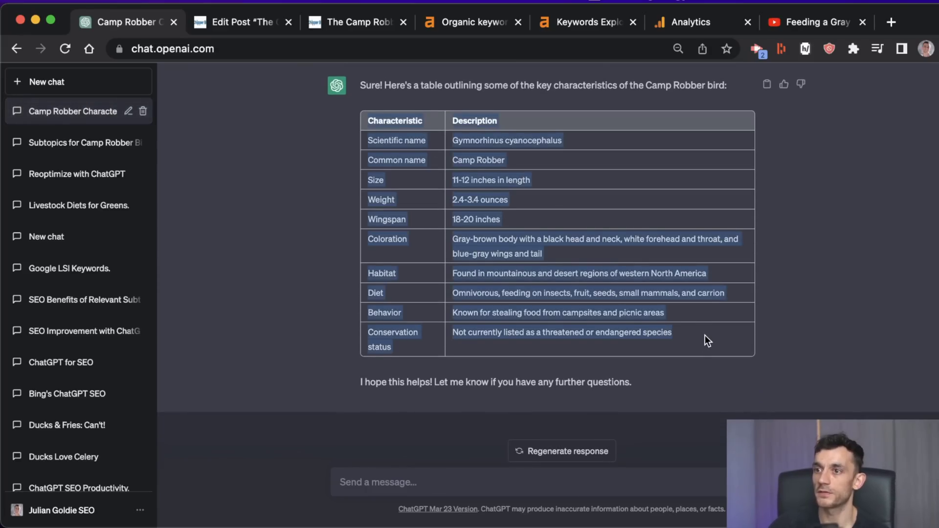
key("ctrl+Tab")
scroll(620, 295, "up", 10)
key("cmd+f")
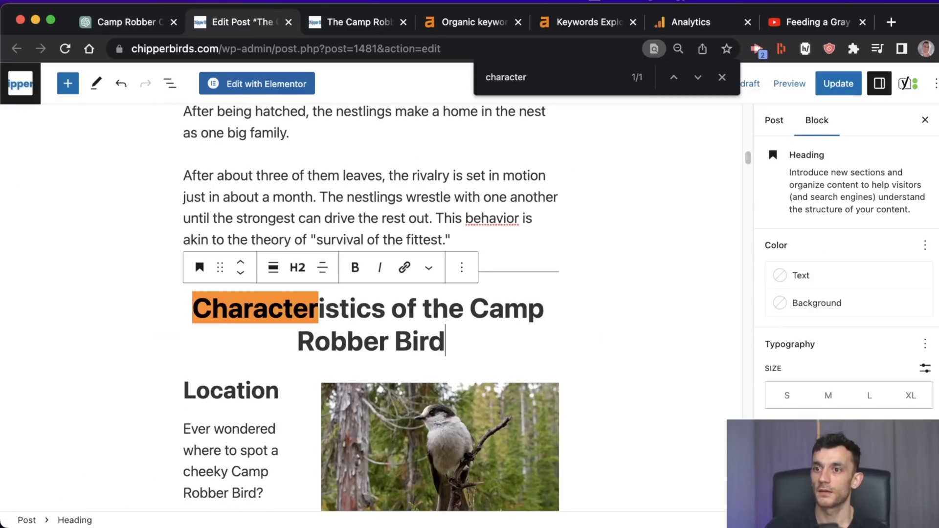
key("super+v")
scroll(519, 289, "up", 8)
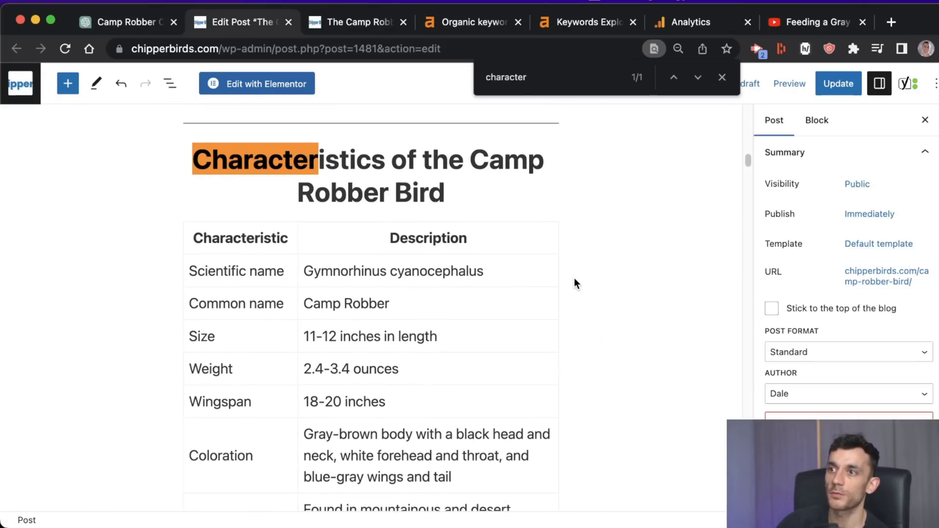
scroll(574, 278, "up", 15)
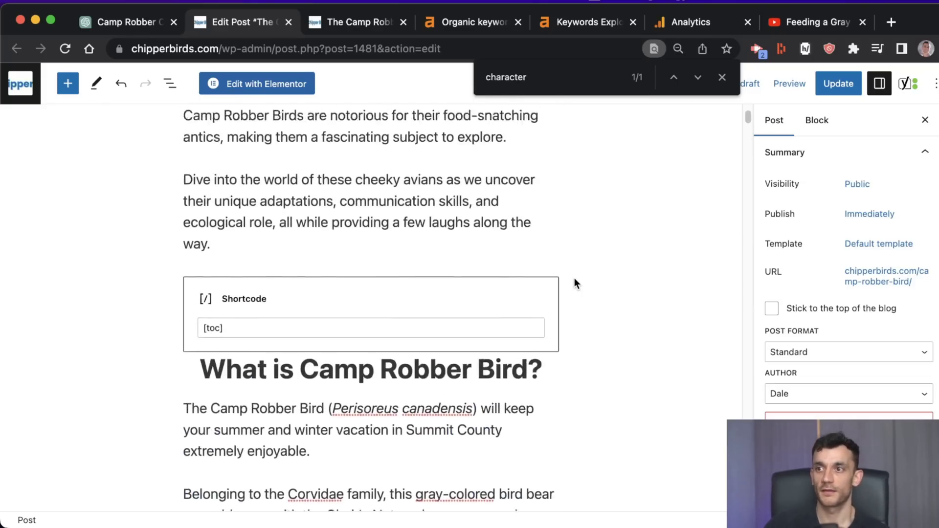
scroll(574, 283, "up", 5)
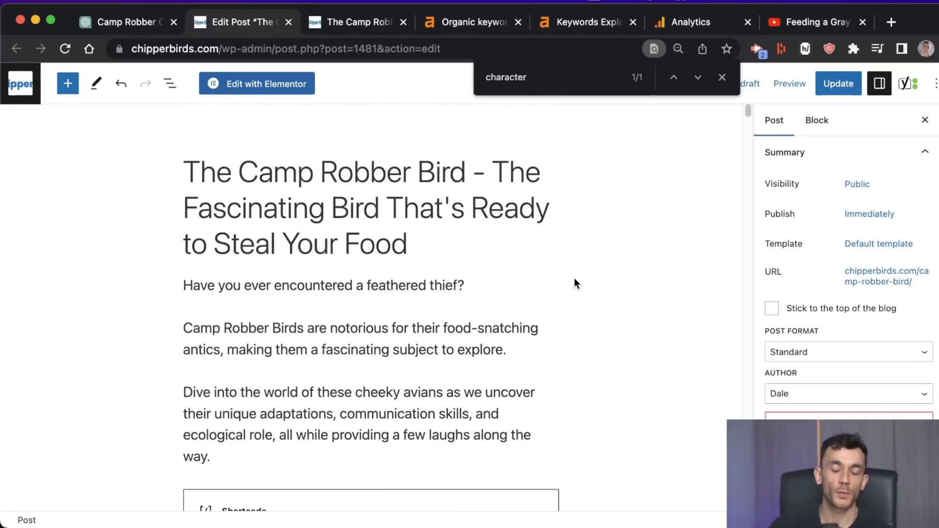
Review the FAQs section of the live Camp Robber Bird article through to the author box.
key("ctrl+Tab")
scroll(251, 456, "up", 7)
scroll(250, 456, "down", 3)
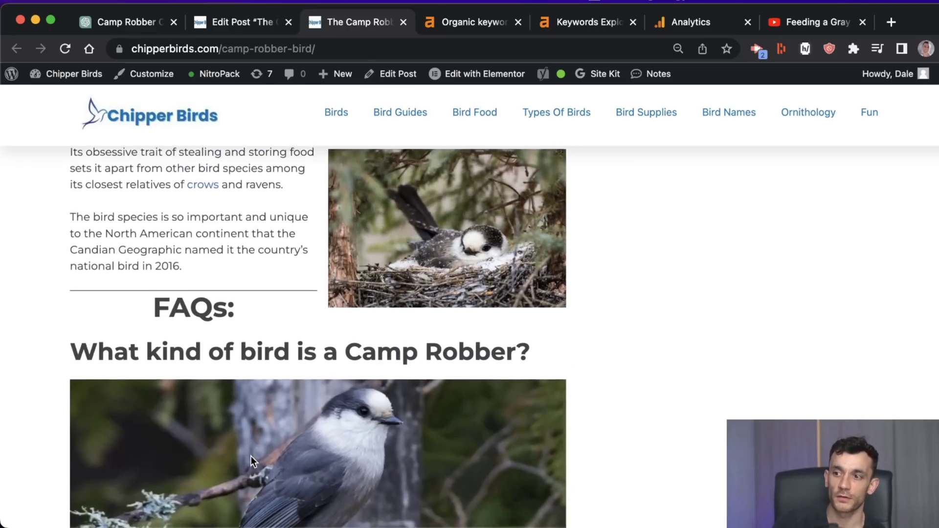
scroll(251, 456, "down", 2)
left_click_drag(149, 238, 237, 240)
scroll(295, 421, "down", 8)
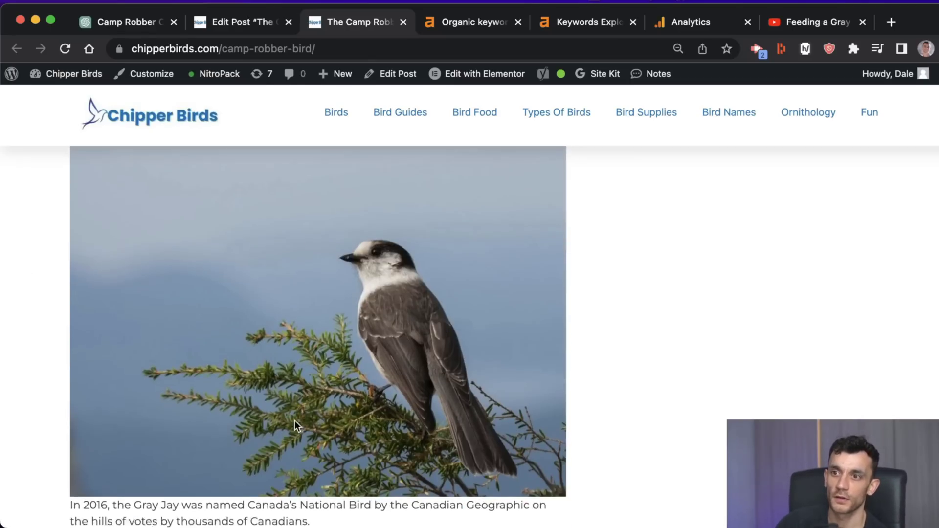
scroll(294, 421, "down", 10)
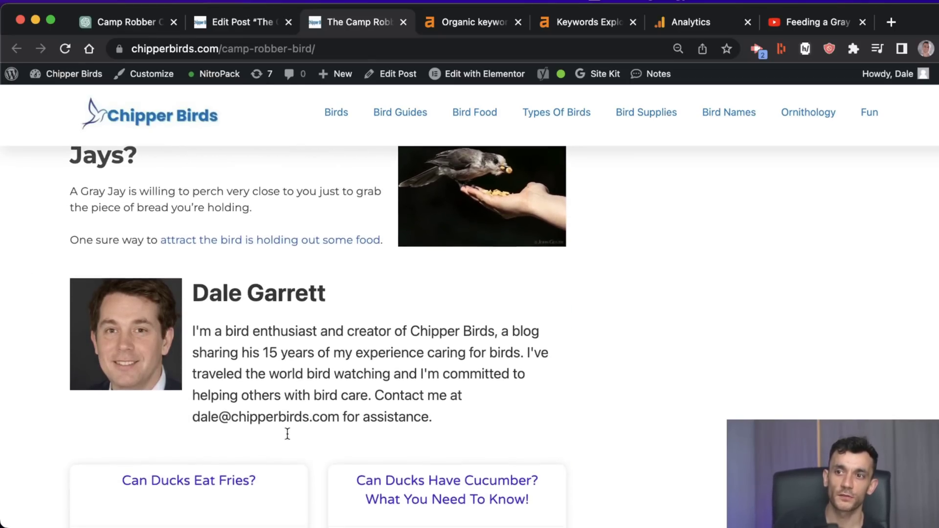
scroll(287, 433, "up", 20)
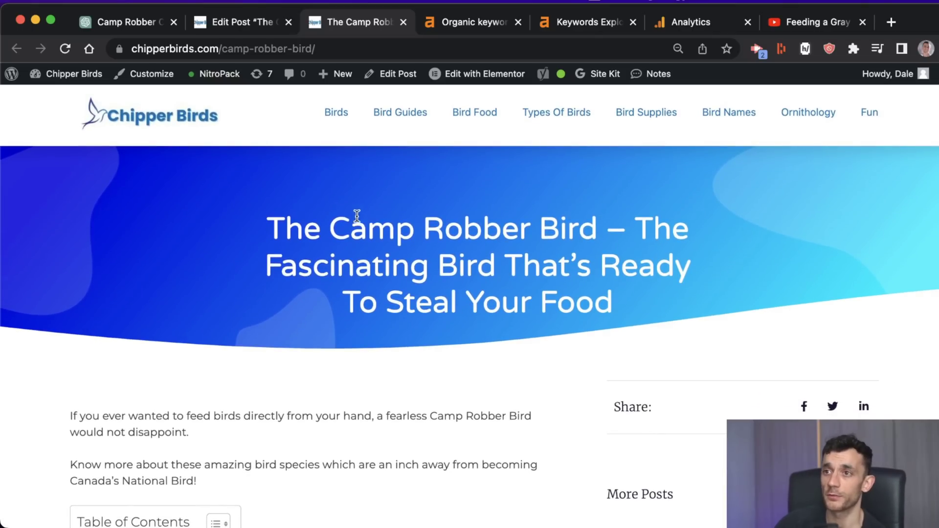
Search Google for "Camp Robber Bird", taken from the article title, and copy the questions under "People also ask".
left_click_drag(331, 227, 592, 229)
key("super+c")
key("super+t")
key("super+v")
key("Return")
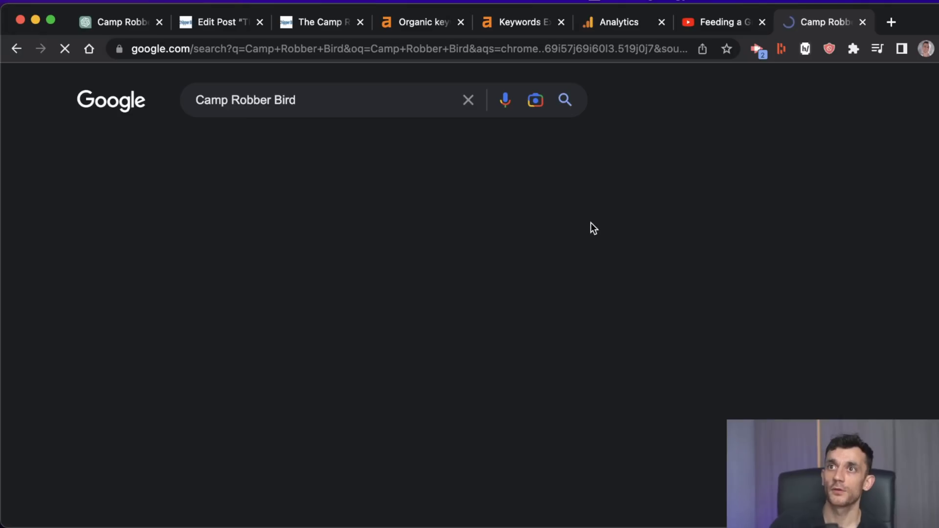
scroll(228, 247, "down", 5)
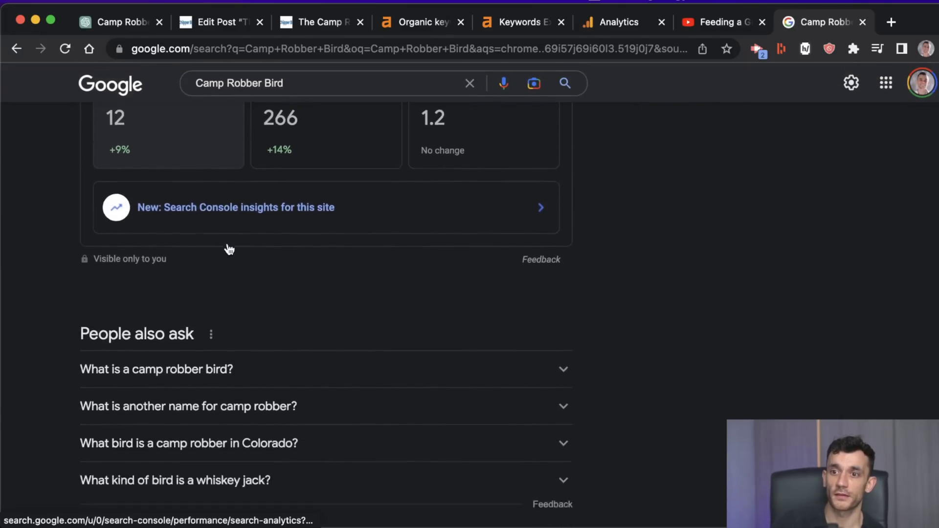
scroll(229, 249, "down", 20)
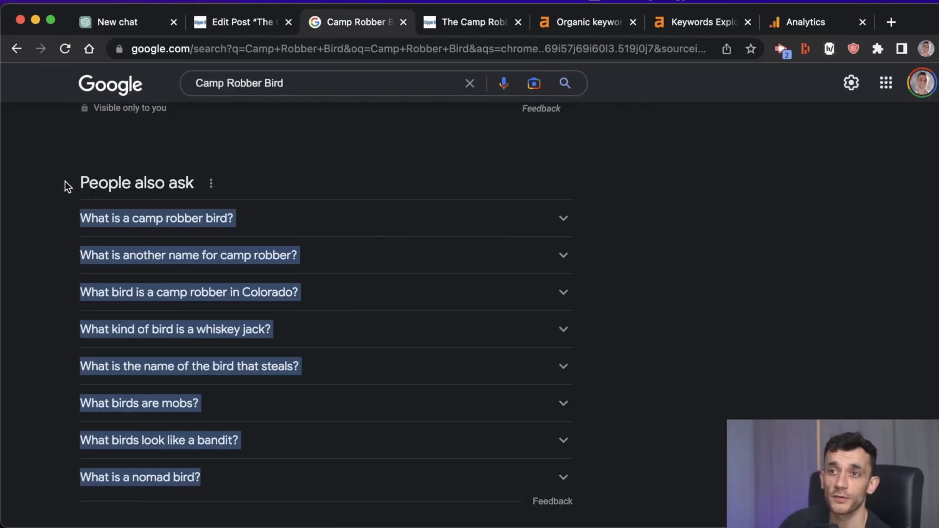
Paste the copied questions into a new ChatGPT prompt below the instruction "Create a FAQ html schema for these questions" and submit it.
left_click(140, 20)
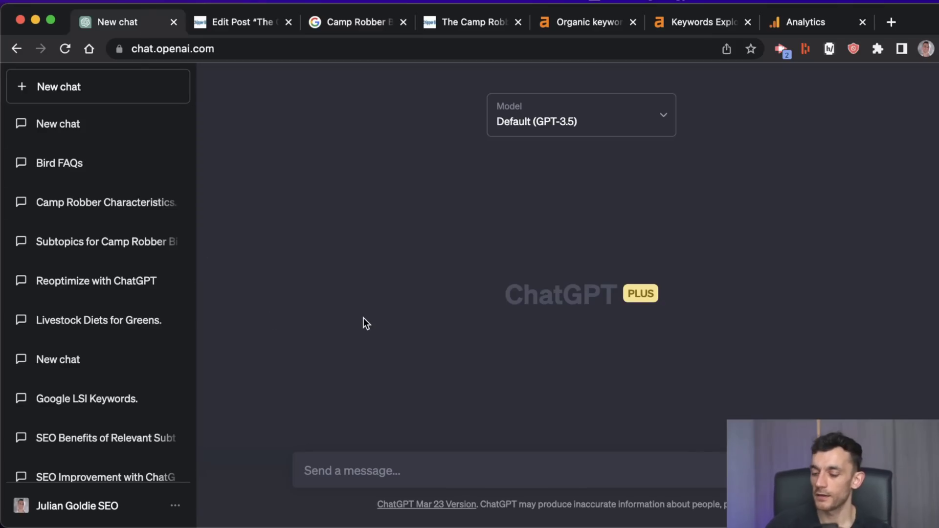
key("super+v")
key("shift+Return")
key("shift+Return")
key("Up")
key("Up")
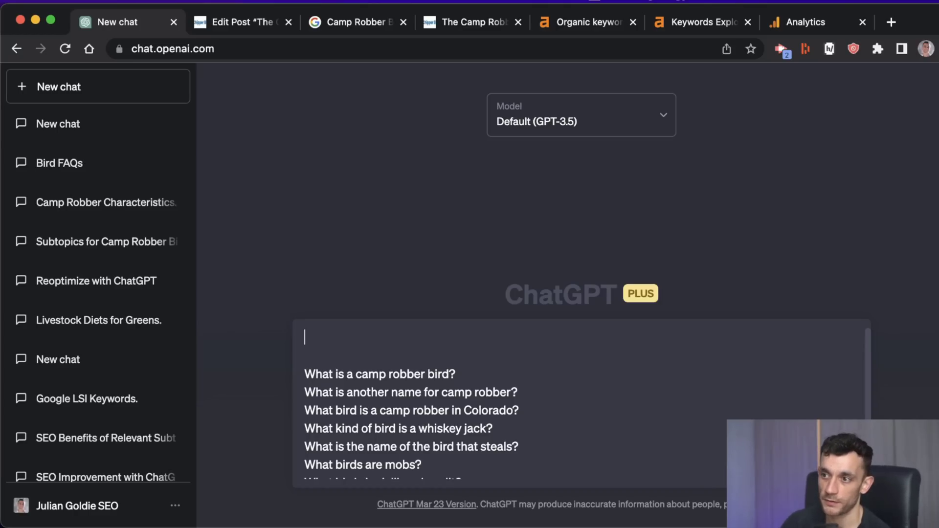
type("Create a FAQ s")
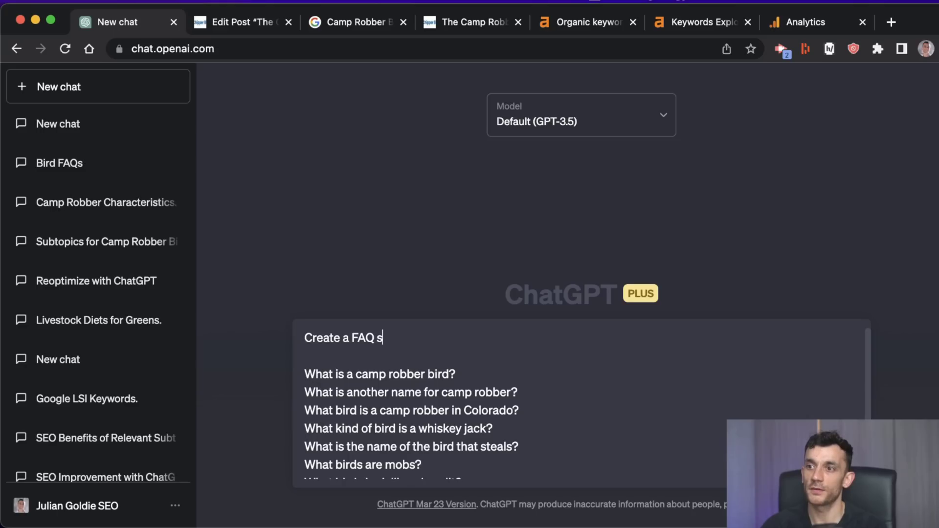
key("BackSpace")
type("htm")
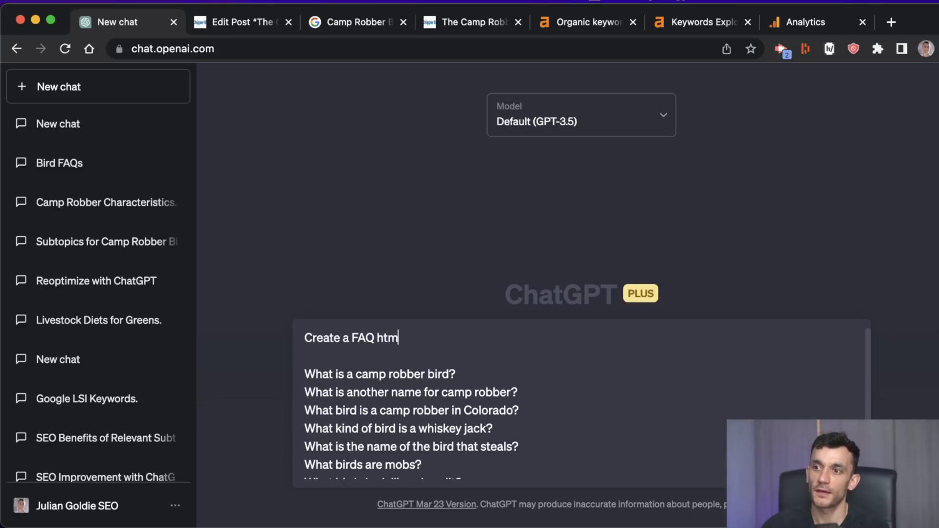
type("l schema for these questions")
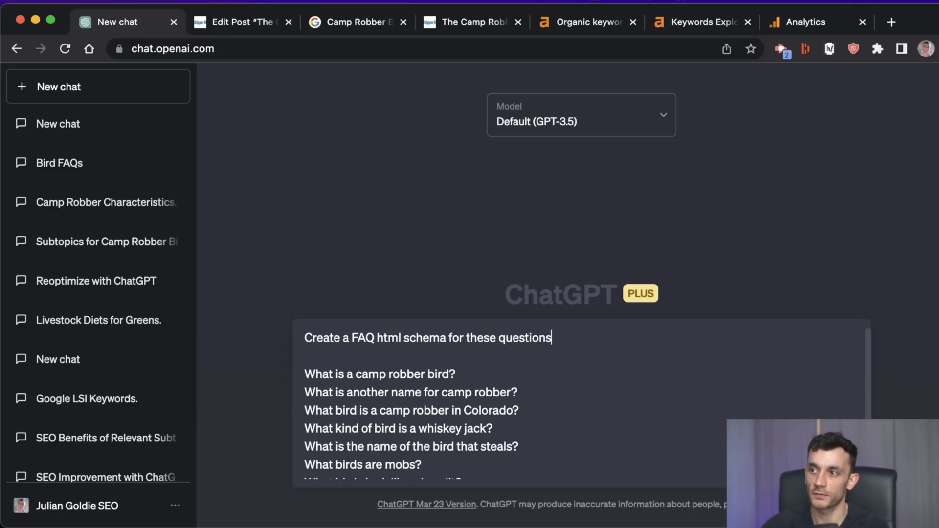
key("Return")
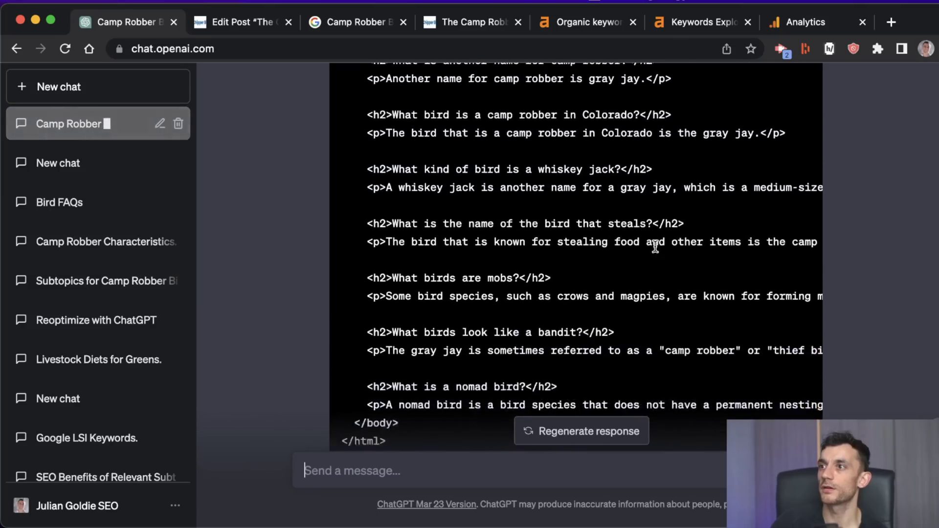
Copy the generated FAQ code into a Custom HTML block above the "What kind of bird is a Camp Robber?" heading and update the post.
scroll(765, 188, "up", 8)
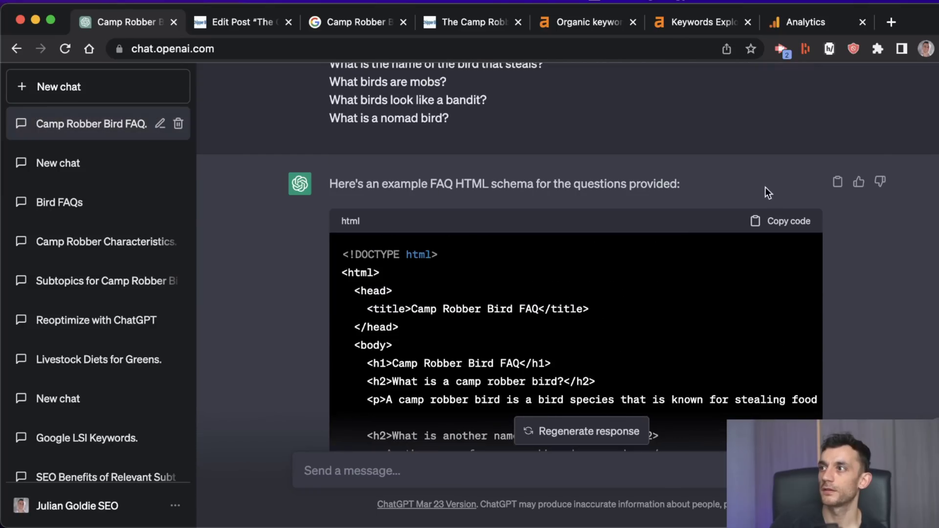
left_click(773, 222)
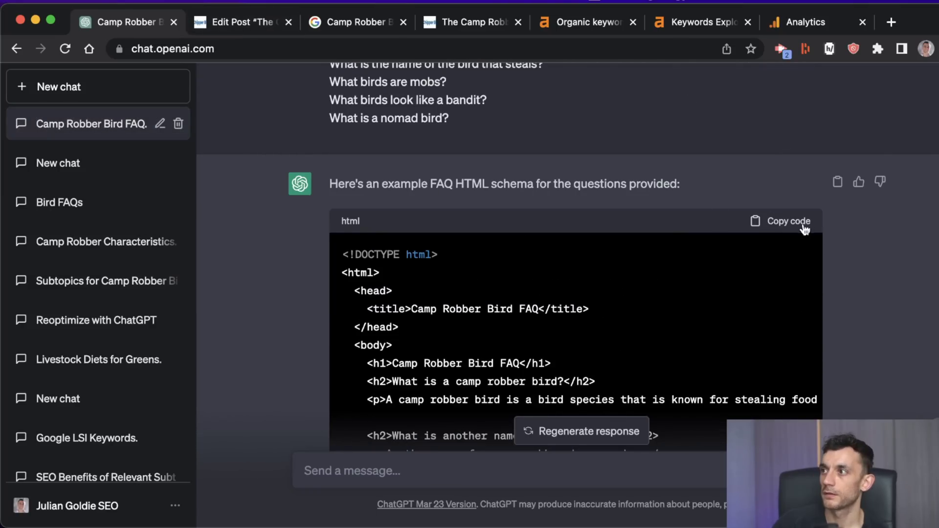
left_click(787, 221)
left_click(222, 22)
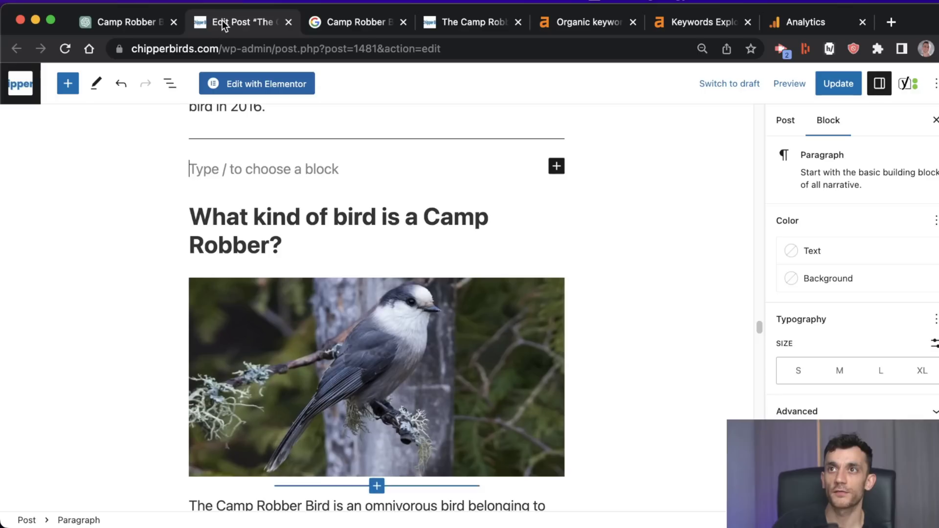
left_click(556, 166)
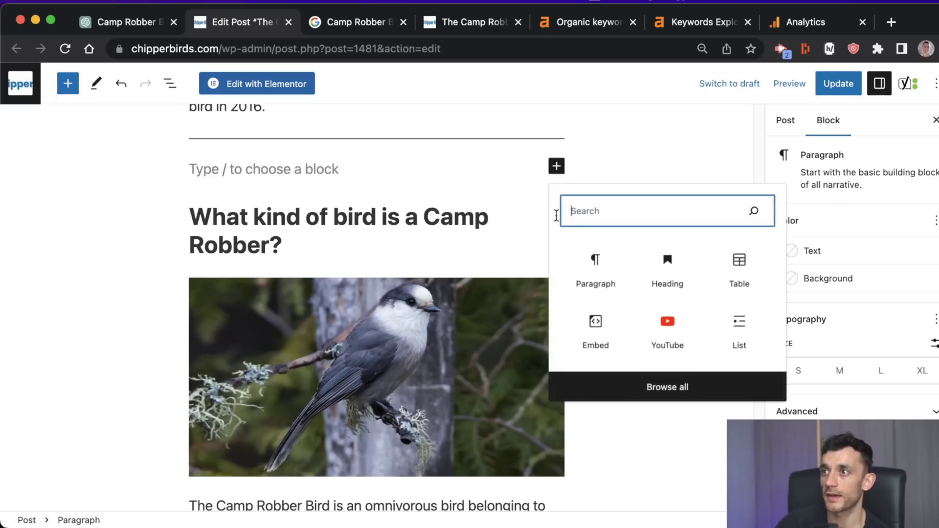
type("html")
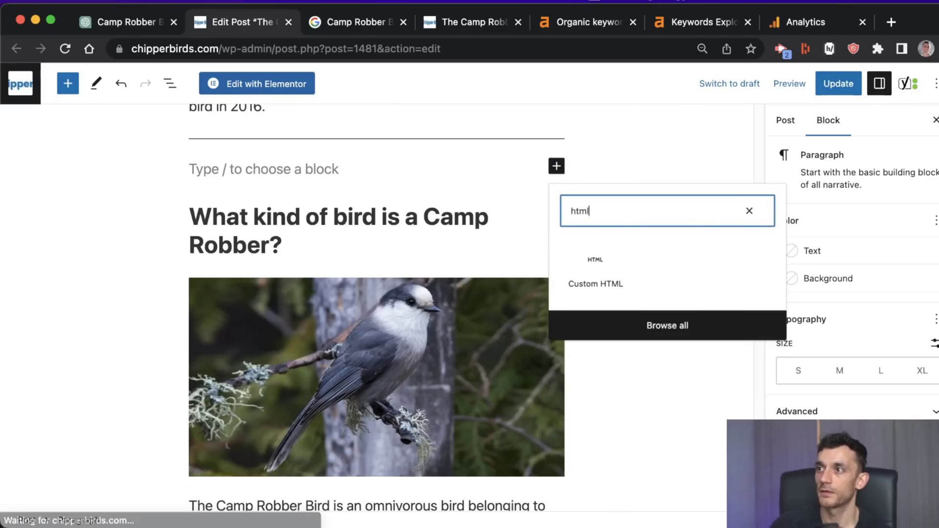
left_click(621, 286)
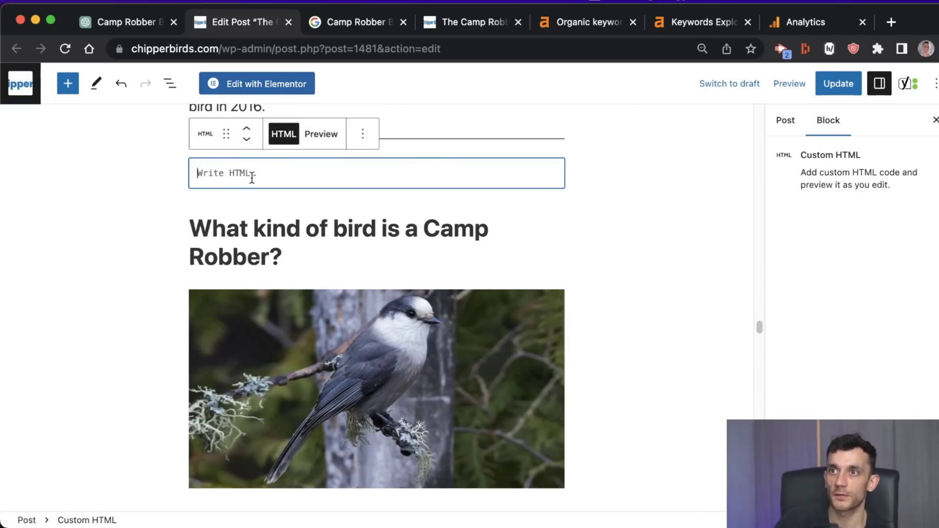
key("super+v")
left_click(178, 221)
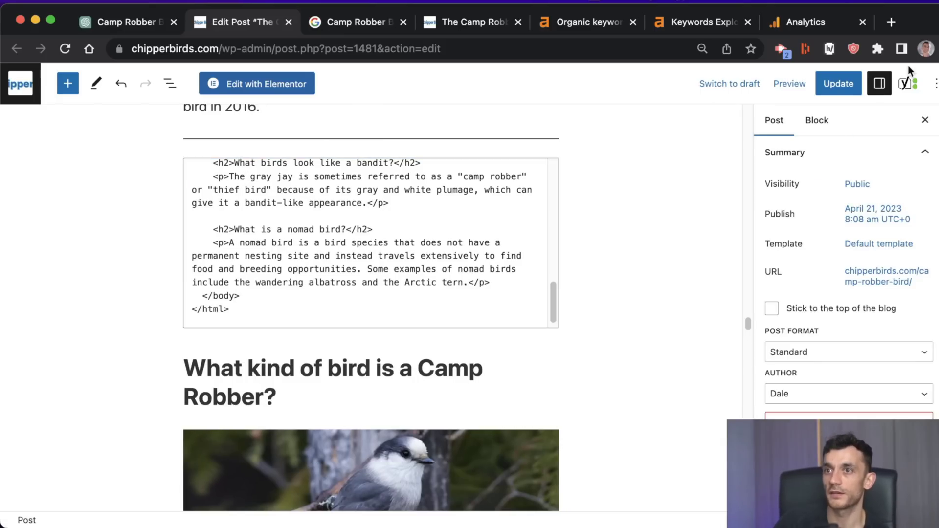
left_click(838, 83)
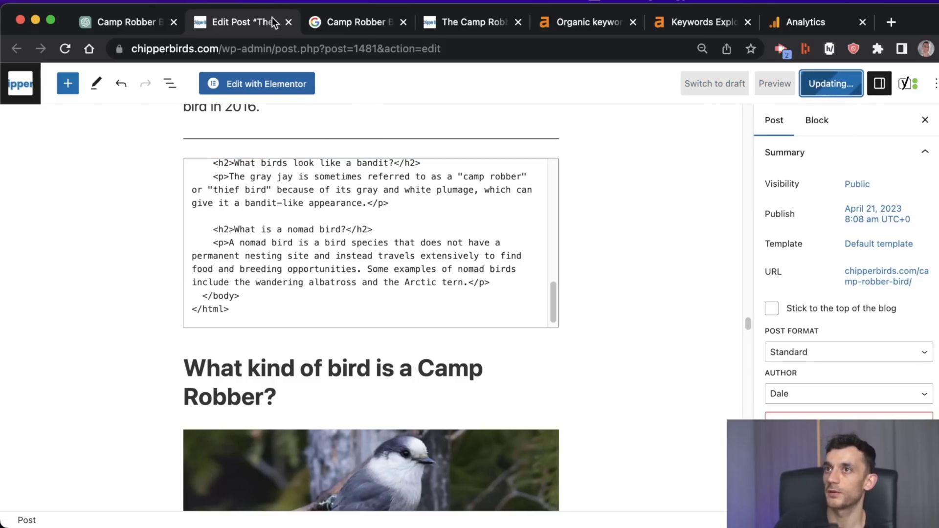
Review the new "Camp Robber Bird FAQ" section and the introduction on the live article.
left_click(353, 23)
left_click(469, 22)
scroll(65, 273, "down", 2)
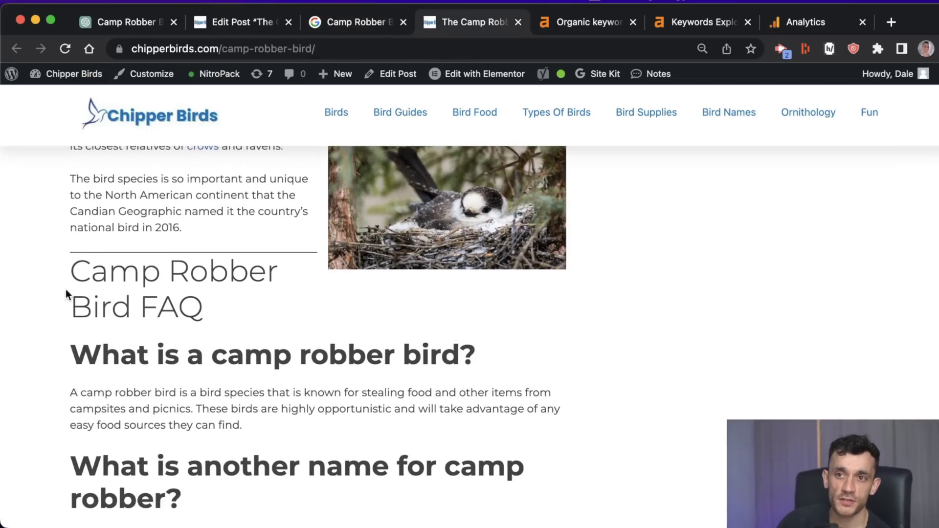
left_click_drag(71, 269, 319, 306)
scroll(293, 284, "down", 3)
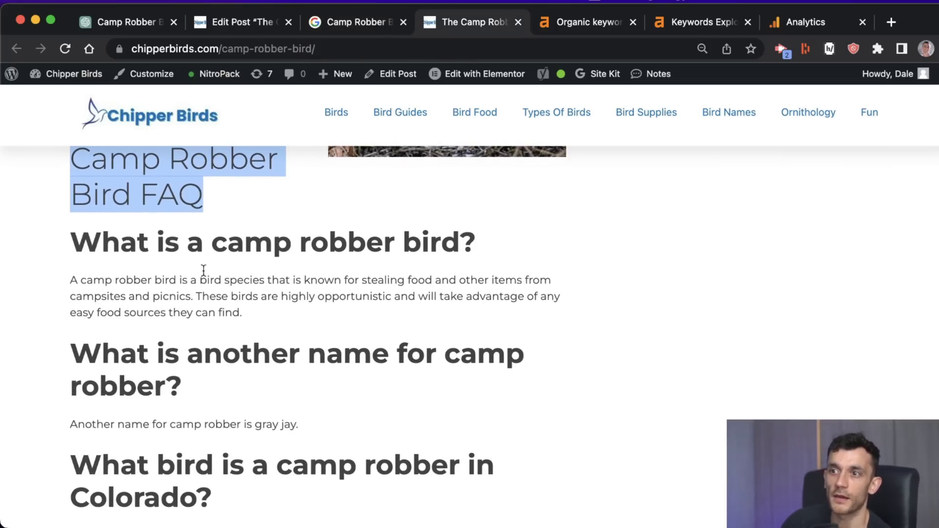
left_click(39, 240)
scroll(93, 257, "down", 10)
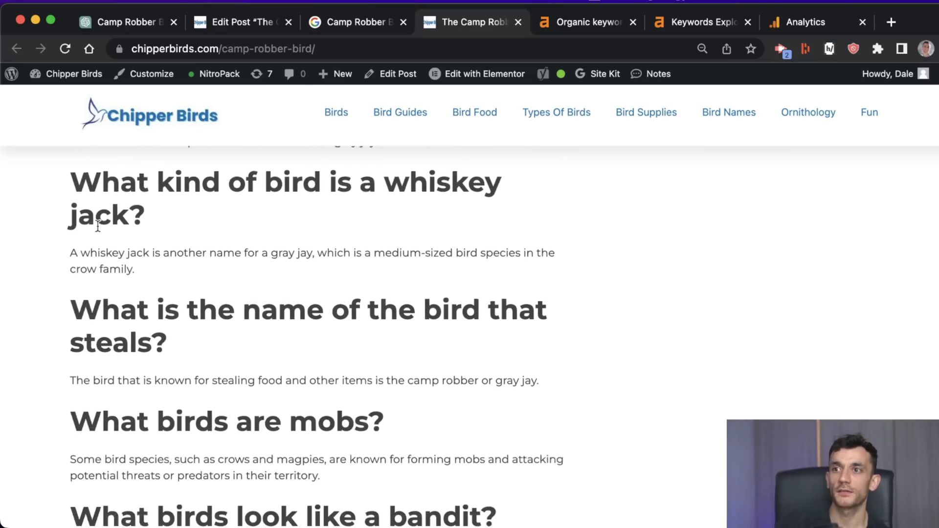
scroll(98, 225, "up", 4)
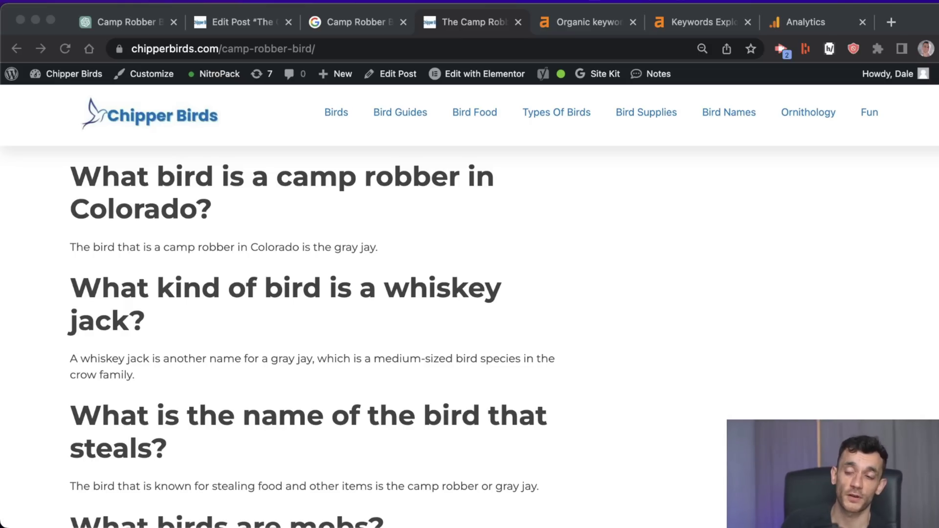
scroll(266, 185, "down", 5)
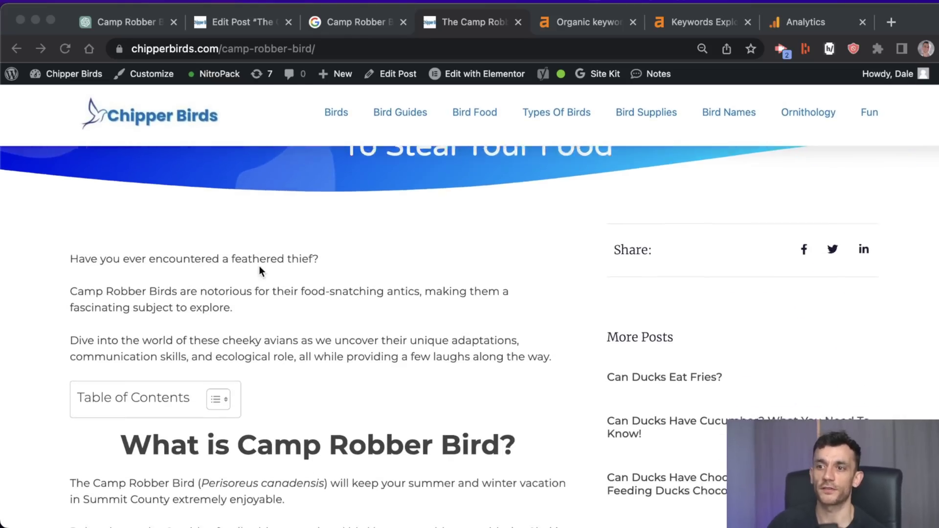
Review the live Camp Robber Bird article from its introduction through the video, nesting and Gray Jay sections.
left_click(101, 242)
left_click_drag(102, 242, 540, 354)
scroll(540, 354, "down", 10)
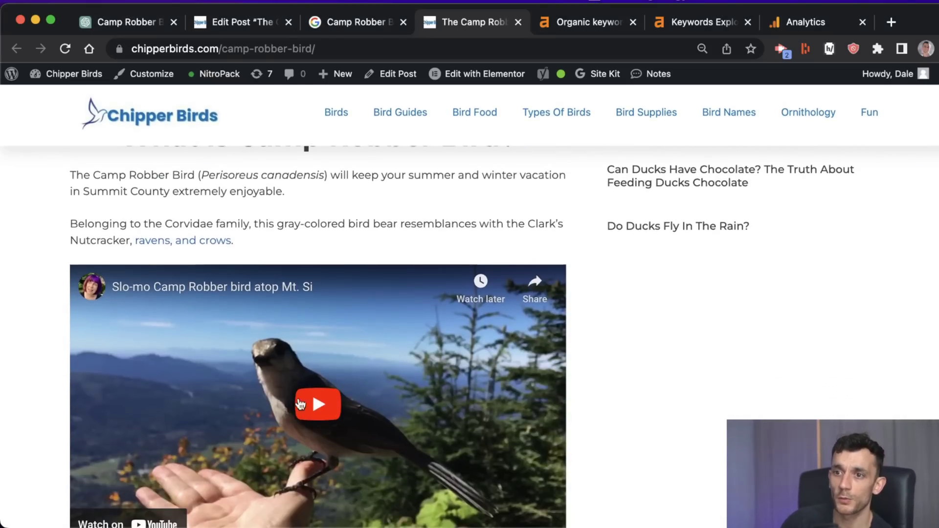
scroll(222, 351, "down", 20)
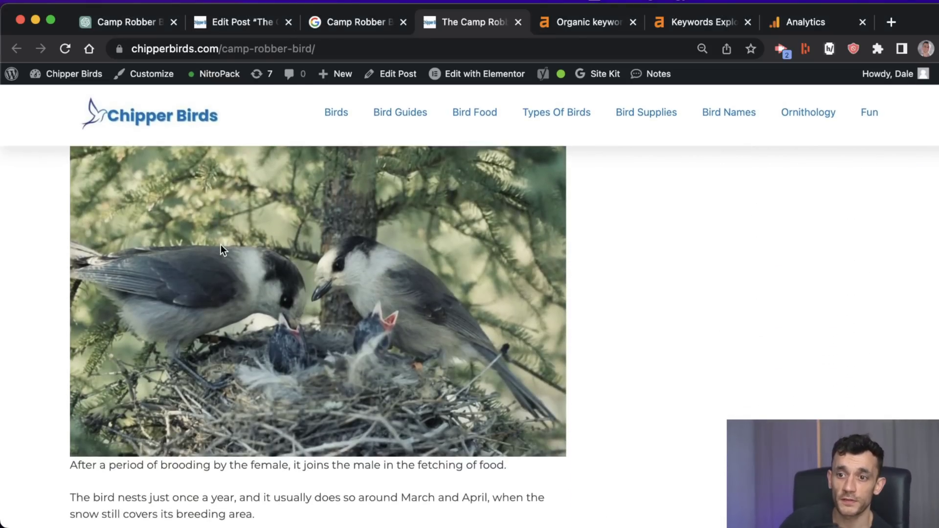
scroll(205, 272, "up", 15)
scroll(247, 247, "down", 12)
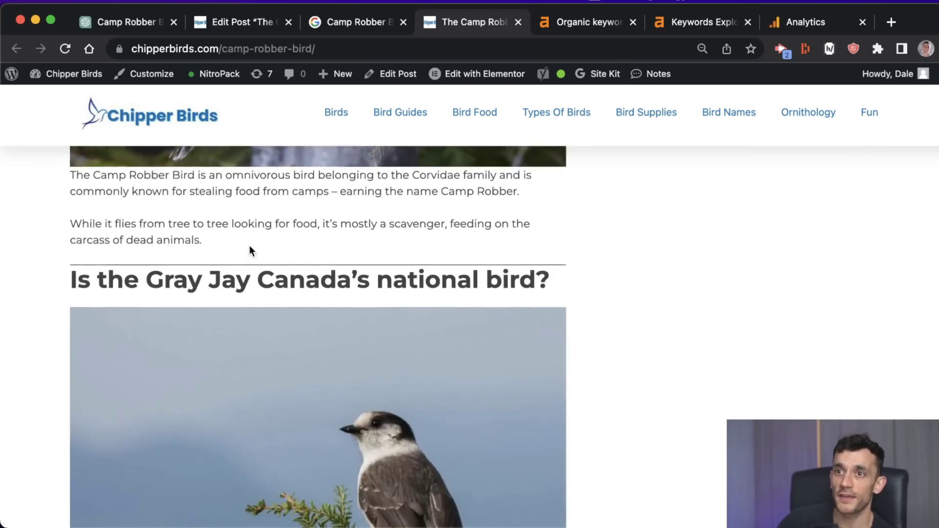
scroll(275, 265, "up", 20)
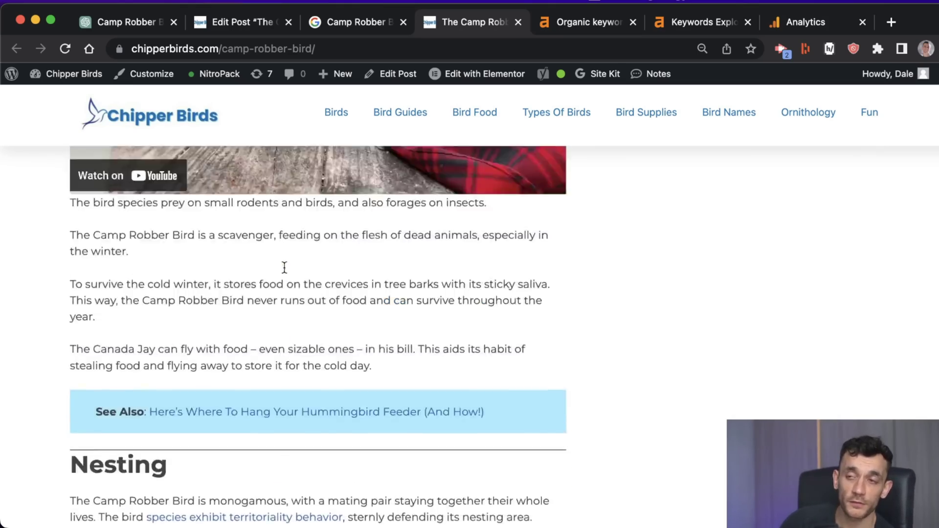
scroll(284, 267, "up", 15)
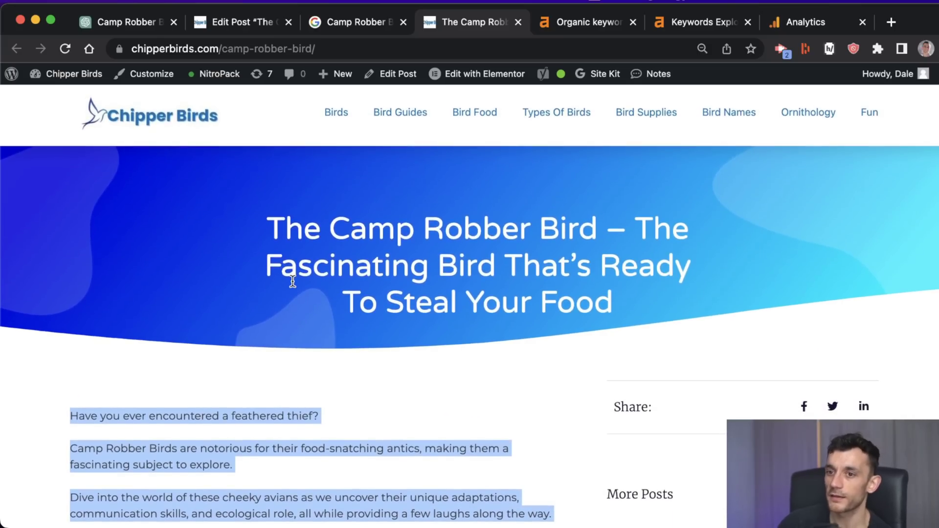
scroll(299, 303, "down", 1)
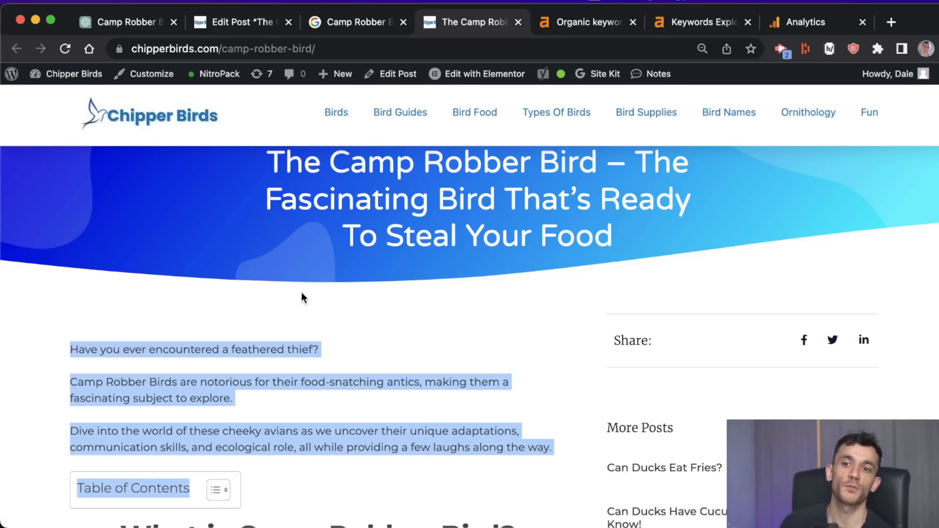
scroll(262, 373, "down", 1)
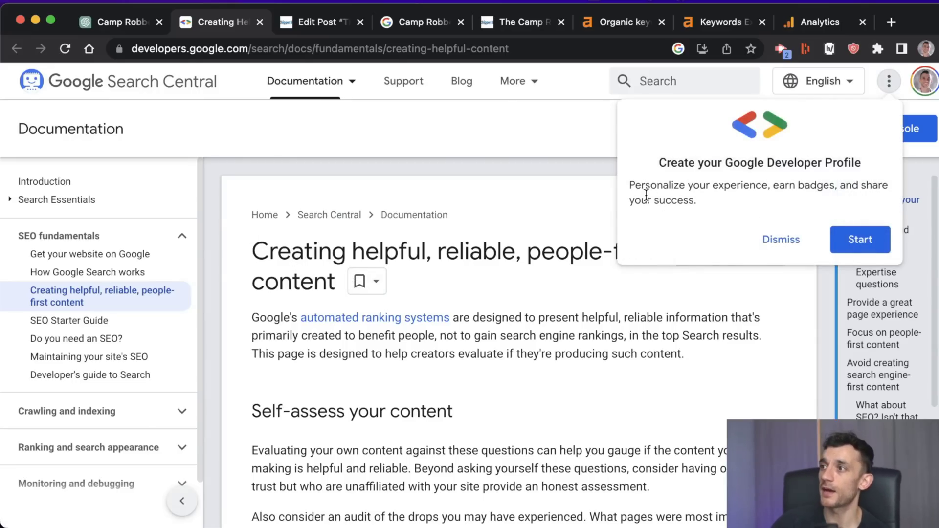
Dismiss the Developer Profile prompt and copy the full "Creating helpful, reliable, people-first content" text through to the spam policies sentence.
left_click(767, 239)
double_click(310, 249)
scroll(313, 284, "down", 15)
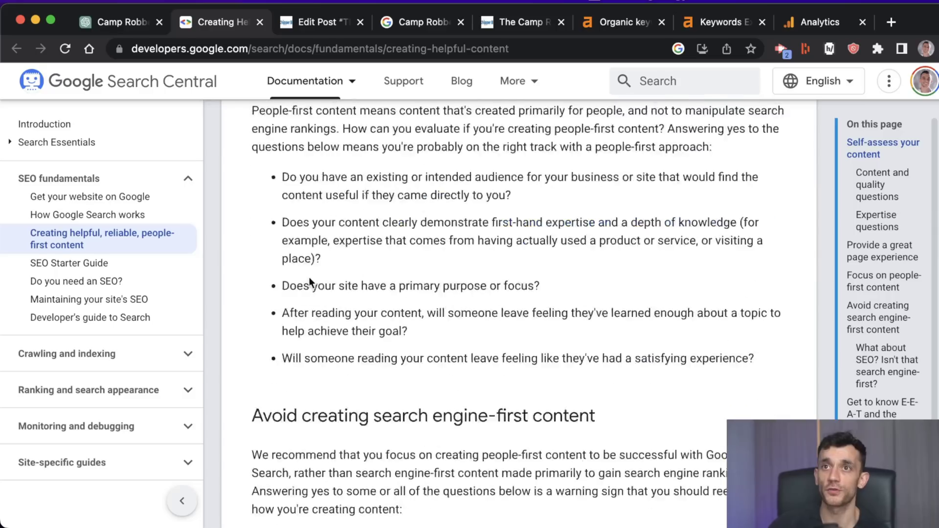
scroll(322, 309, "down", 5)
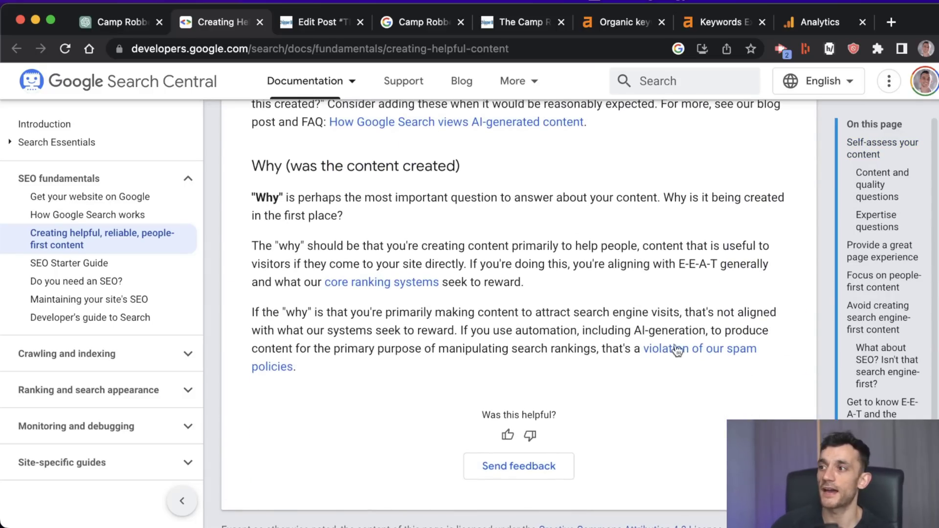
left_click(642, 369, "shift")
scroll(586, 264, "up", 15)
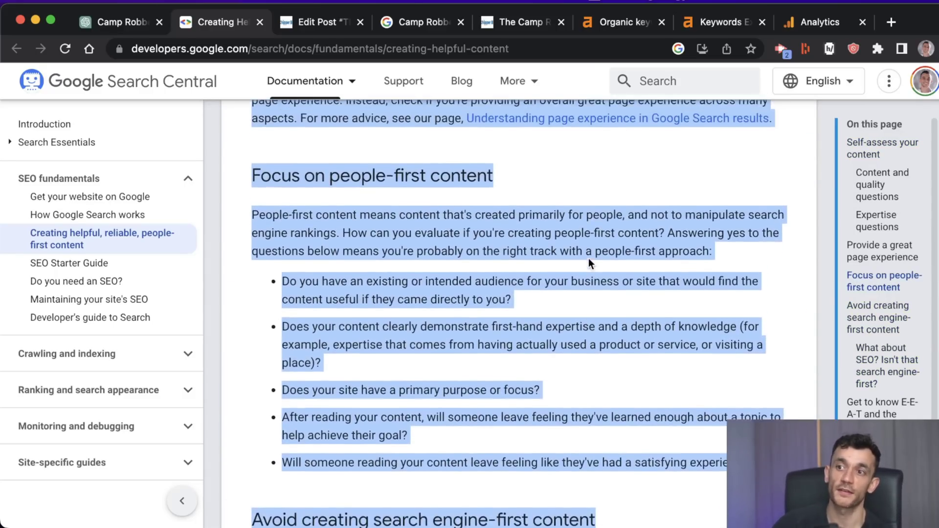
scroll(588, 264, "up", 10)
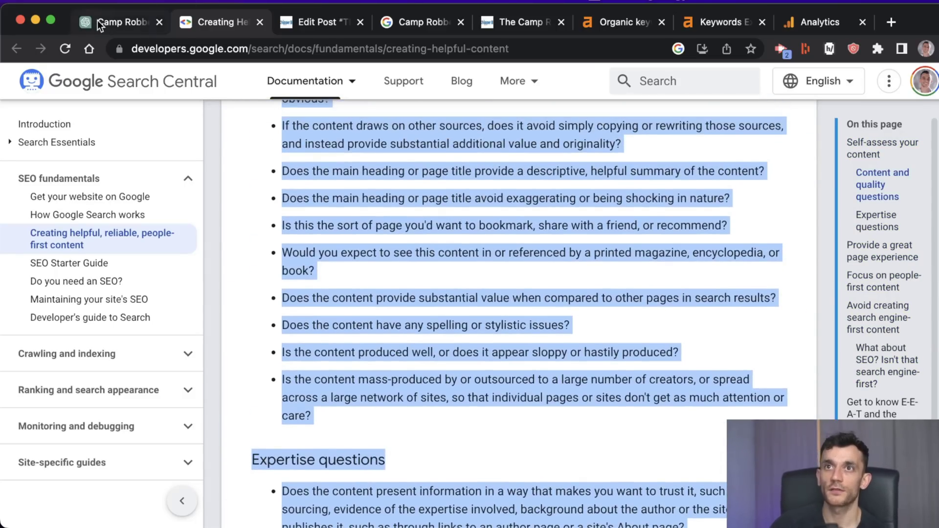
Submit the copied guidelines in a new ChatGPT chat under the instruction "Summarize the following into the 5 most important criteria:".
left_click(113, 22)
left_click(54, 90)
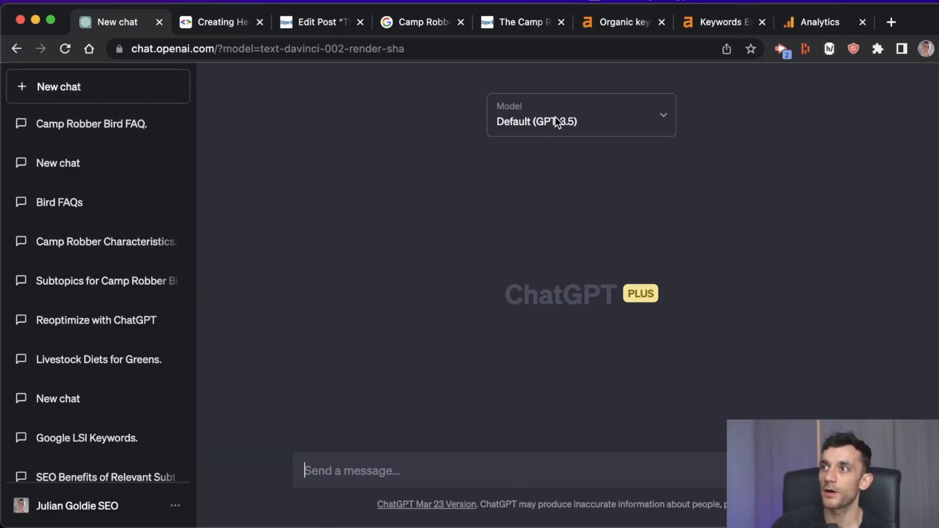
left_click(424, 459)
key("ctrl+v")
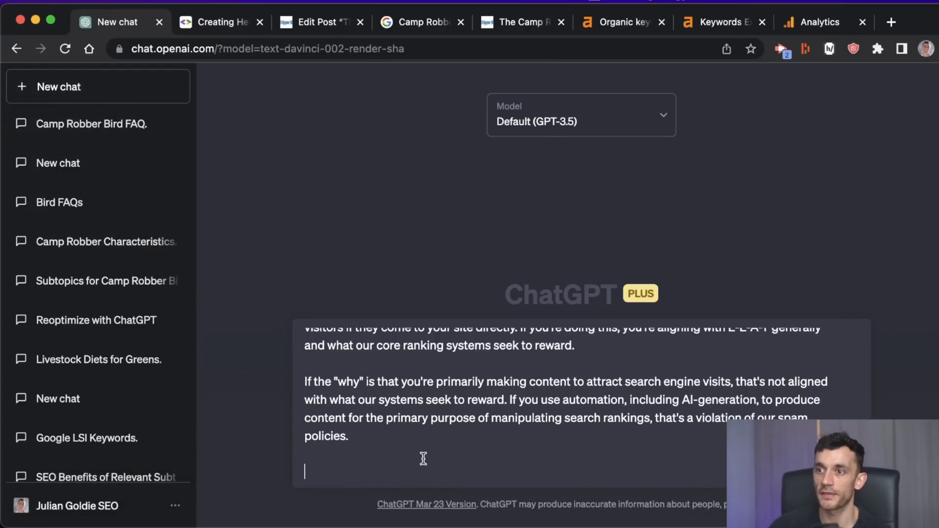
scroll(460, 412, "up", 10)
left_click_drag(617, 337, 239, 320)
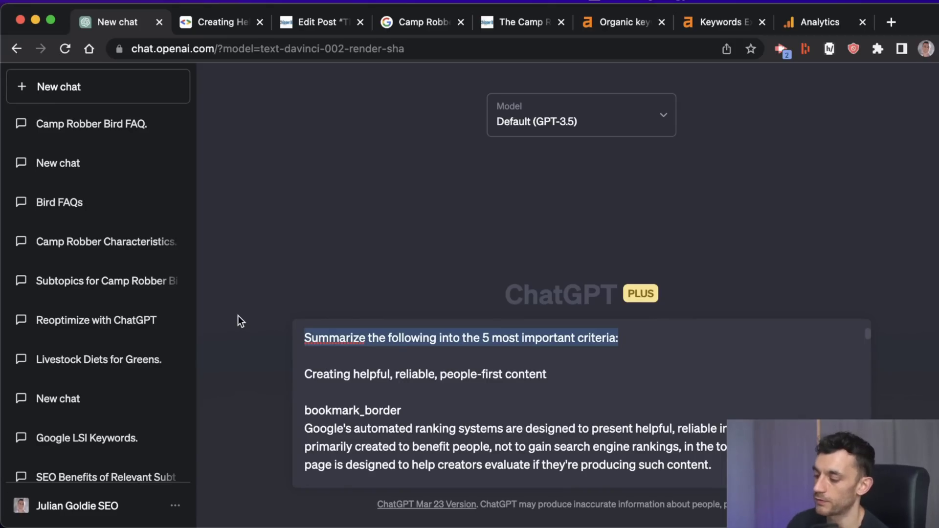
key("Return")
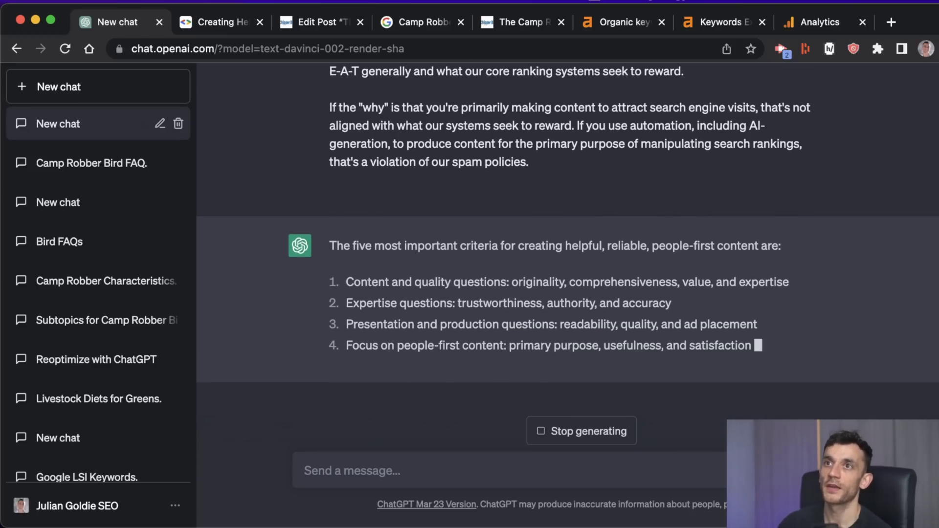
Bring up the live Camp Robber Bird article and place its browser tab directly beside the ChatGPT tab.
left_click(220, 22)
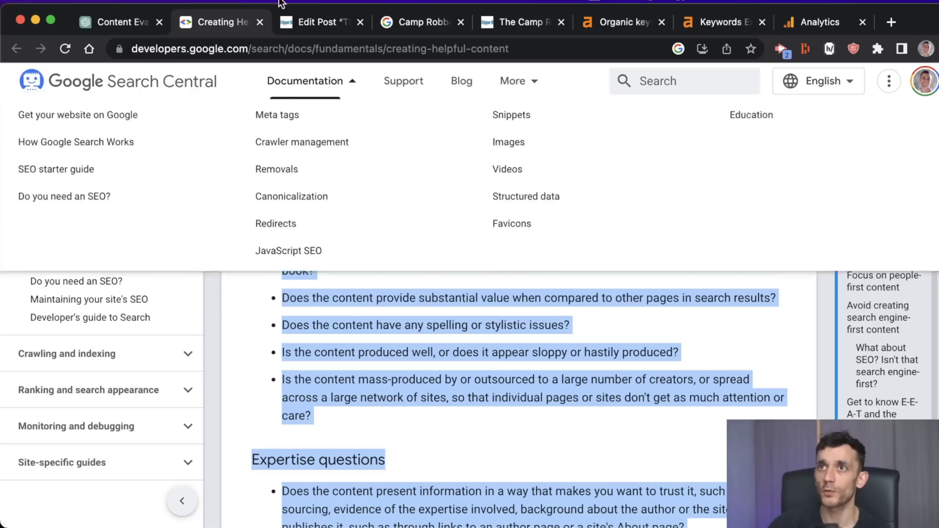
left_click(421, 23)
left_click(521, 23)
left_click_drag(521, 22, 203, 29)
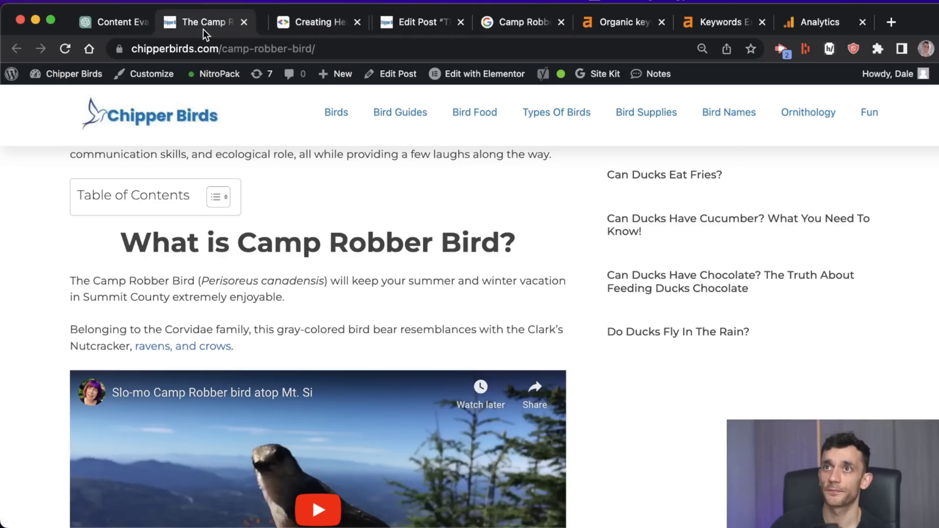
Select and copy the article text through the end of the "How do you attract Gray Jays?" section, checking its word count with Word Counter Plus.
scroll(195, 263, "up", 10)
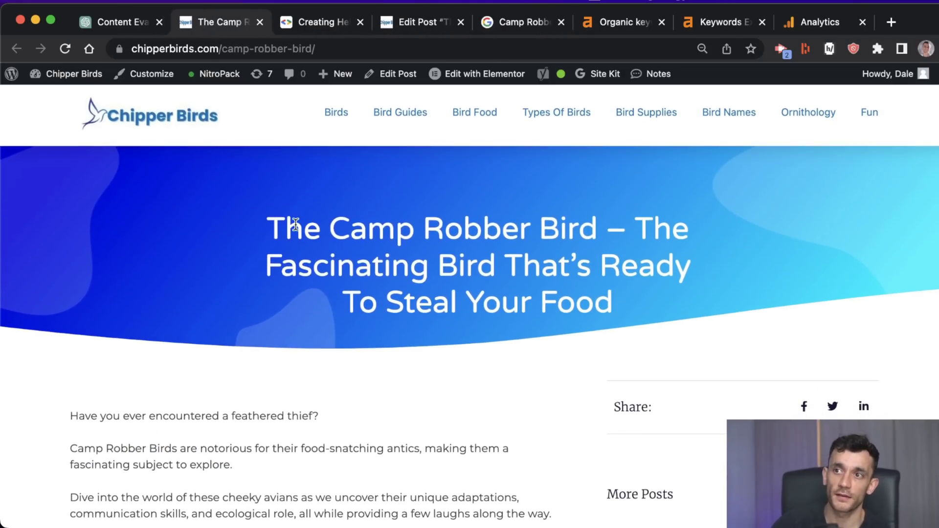
scroll(321, 307, "down", 20)
scroll(321, 347, "down", 15)
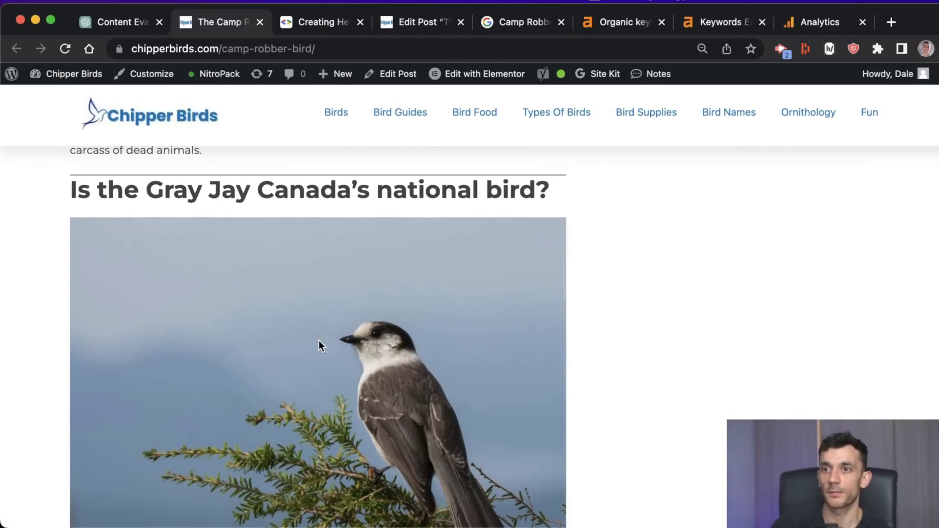
scroll(330, 353, "up", 3)
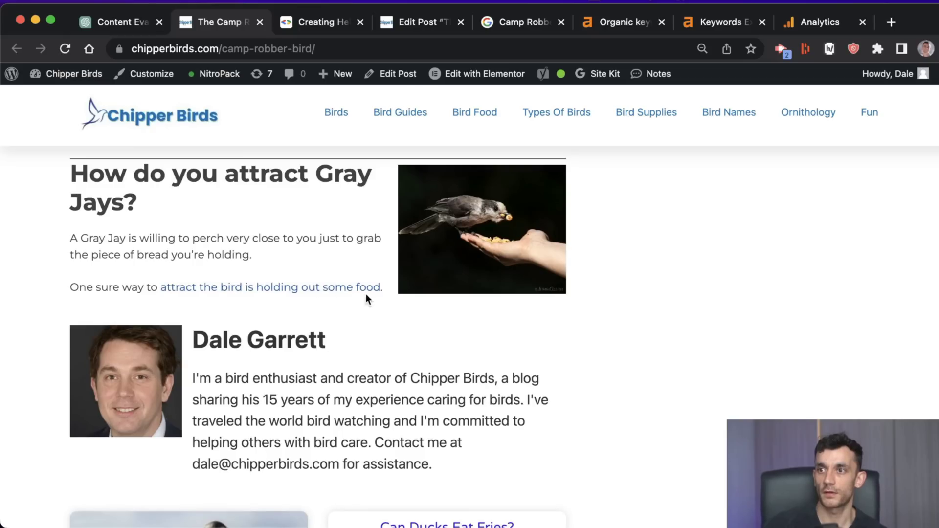
left_click(369, 293, "shift")
right_click(271, 170)
left_click(330, 334)
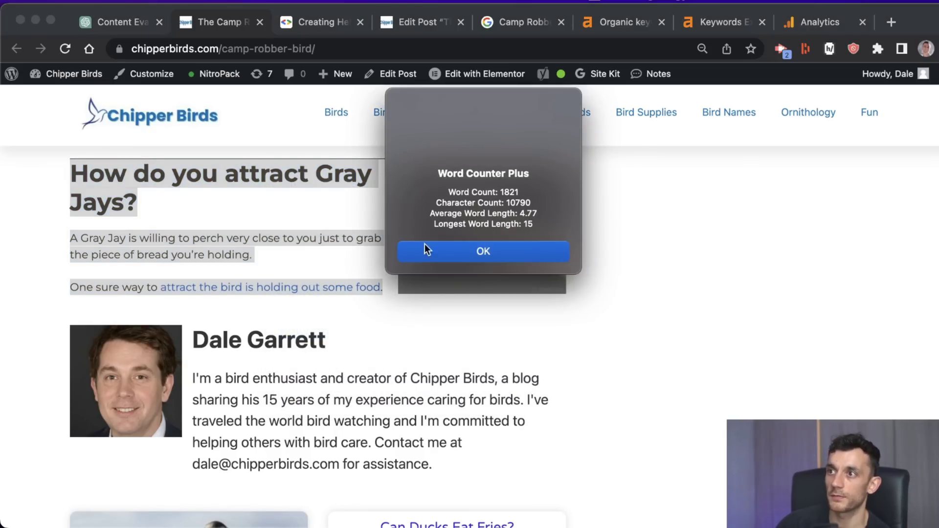
left_click(425, 249)
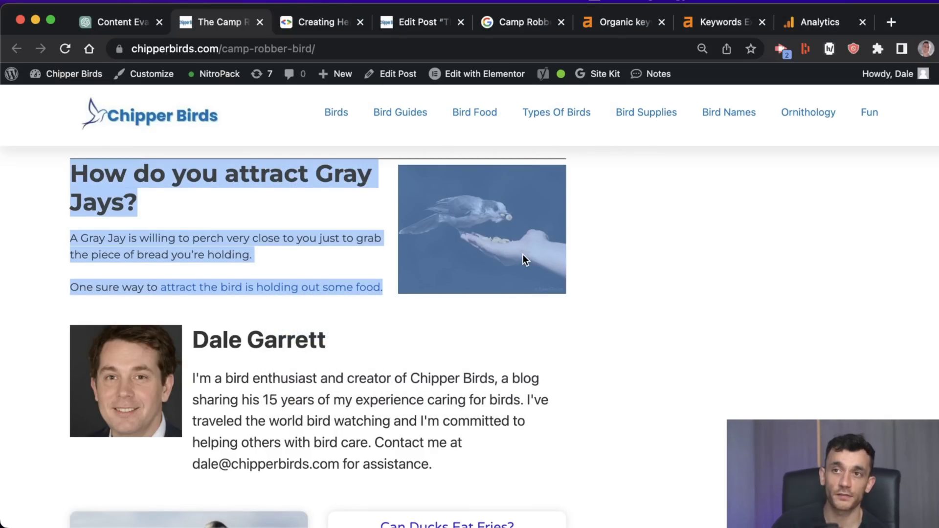
Ask ChatGPT to "Evaluate the following content based on this criteria from a scale of 1-10:", with the copied article text replacing "Insert content here".
left_click(145, 27)
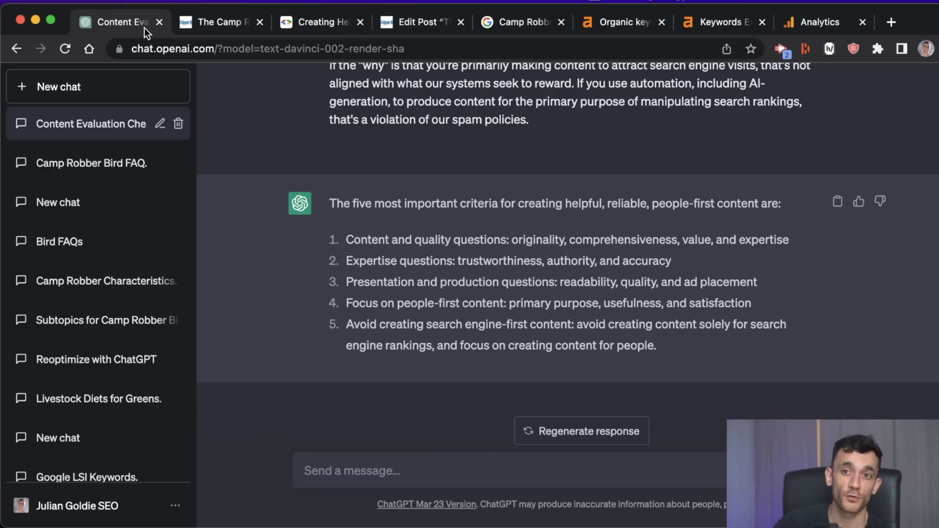
type("Evaluate the following content based on this criteria from a scale of 1-10: Insert content here")
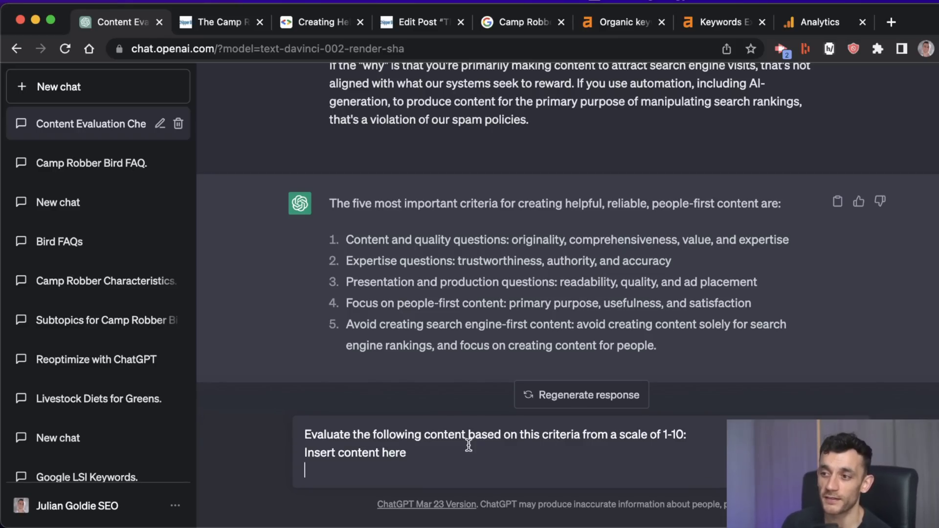
key("Up")
key("super+shift+Right")
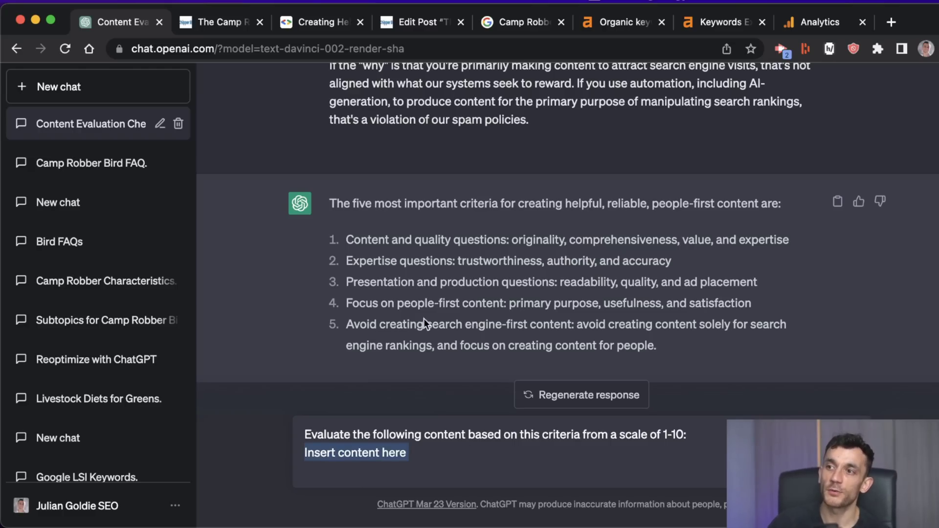
left_click_drag(328, 195, 687, 350)
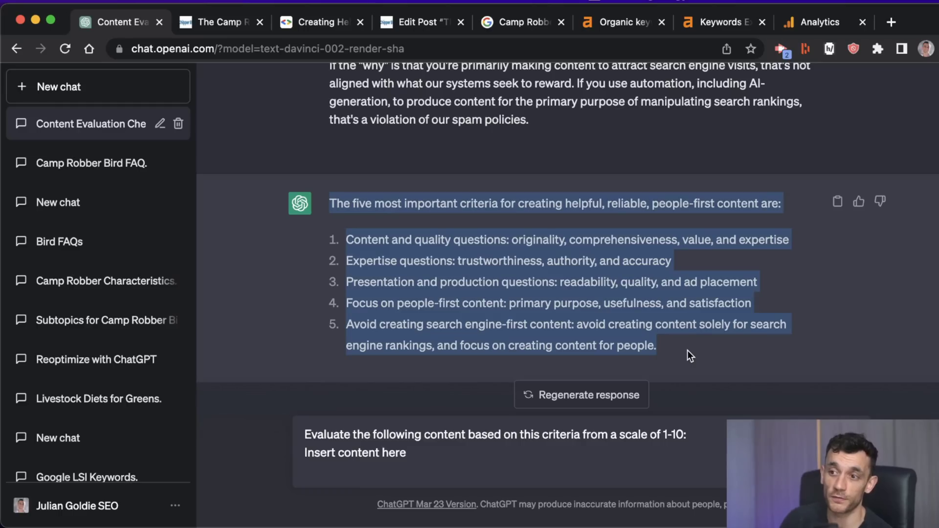
key("Up")
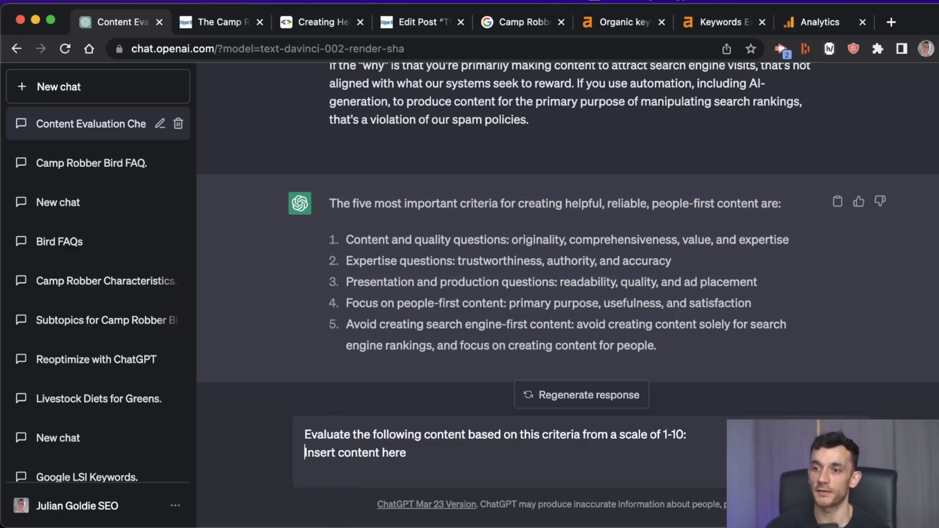
key("shift+super+Right")
key("super+v")
key("Return")
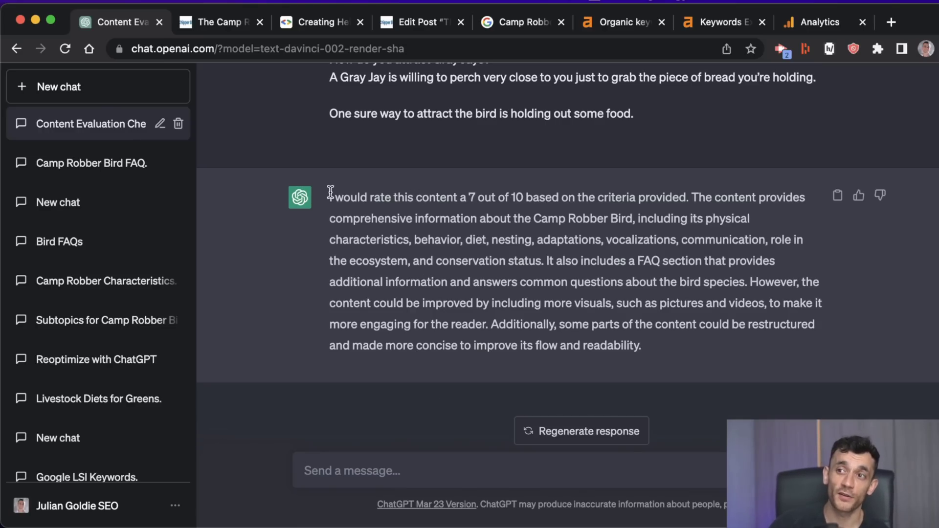
Read ChatGPT's rating and suggestions, and ask the follow-up question "how can i improve this content to get a 10?".
left_click_drag(326, 199, 681, 198)
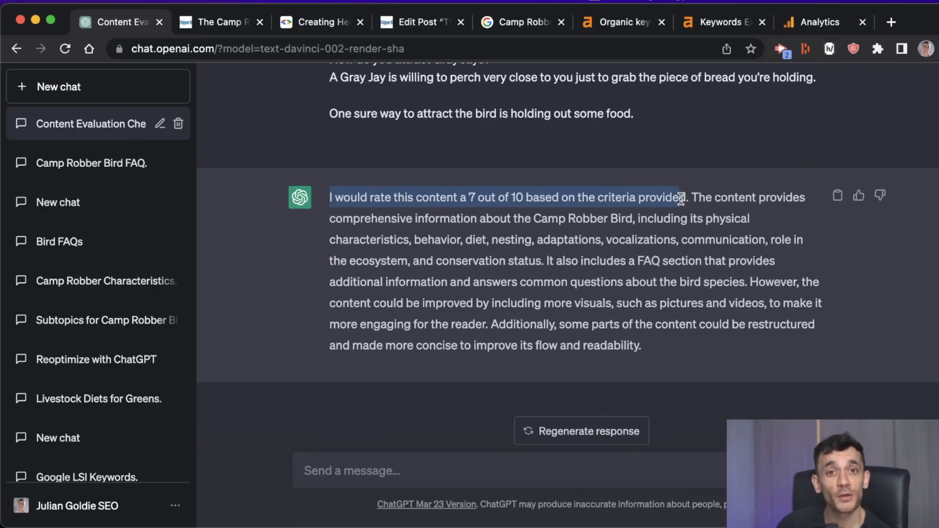
left_click(680, 199)
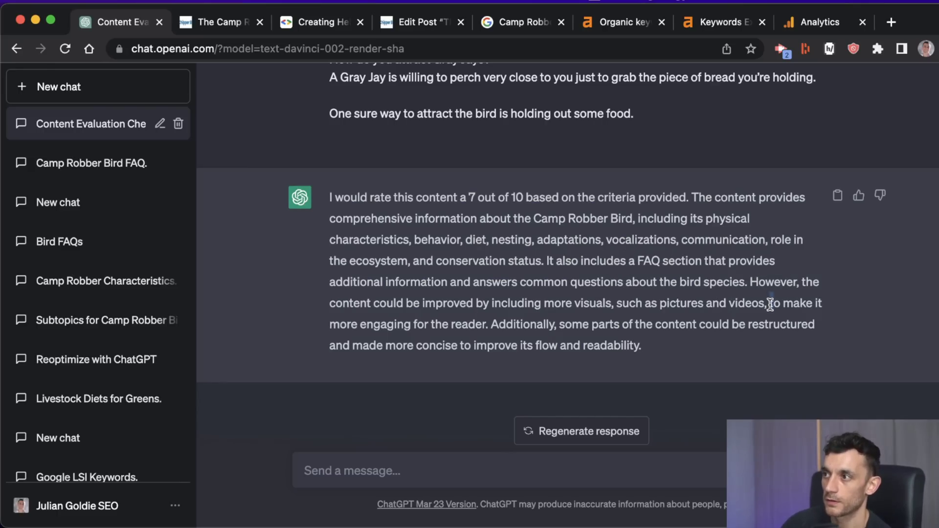
left_click_drag(772, 304, 739, 284)
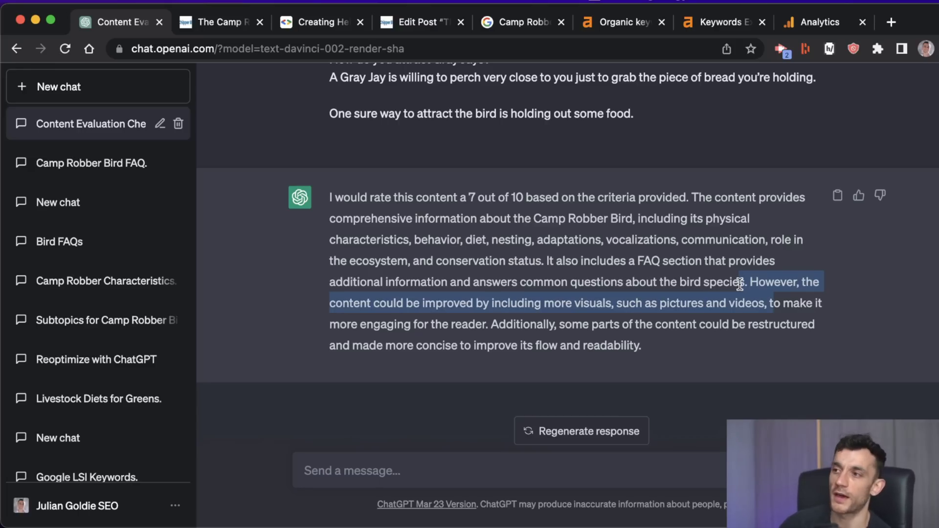
left_click(456, 462)
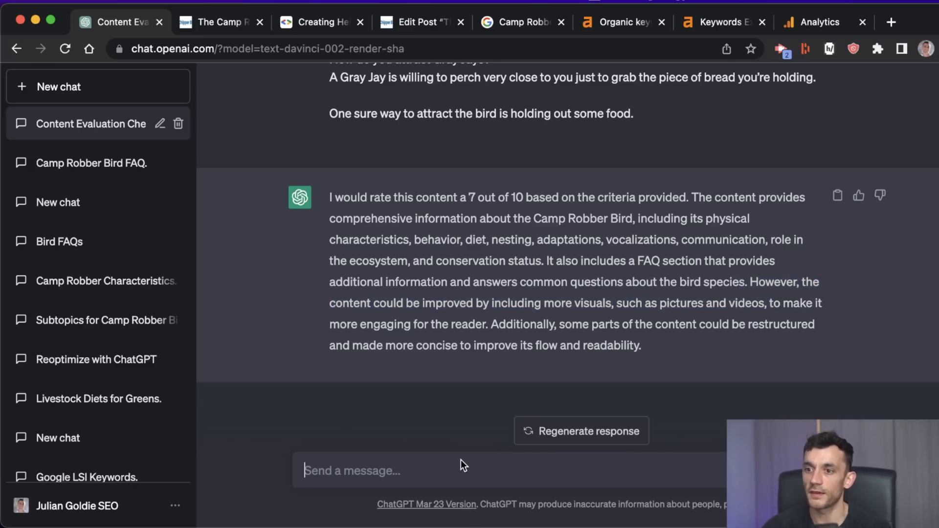
type("how can i re")
key("BackSpace")
key("BackSpace")
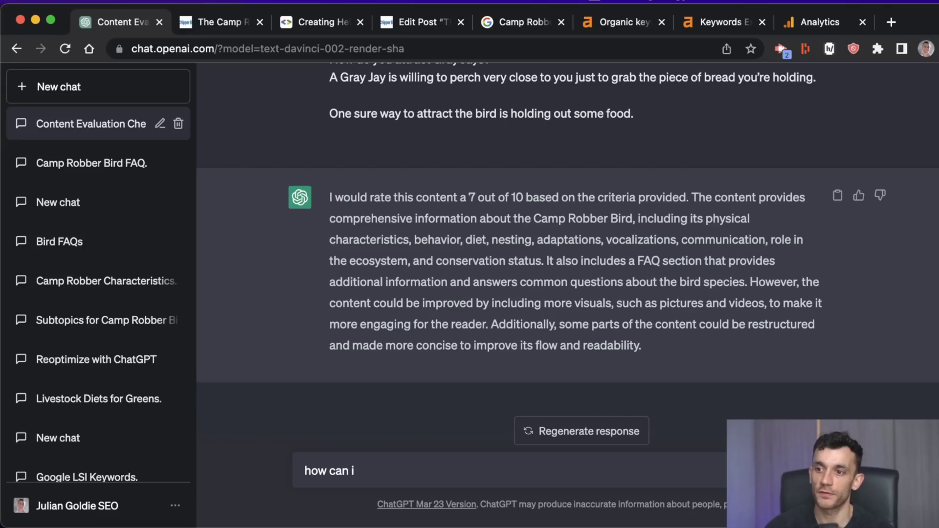
type("improve this content")
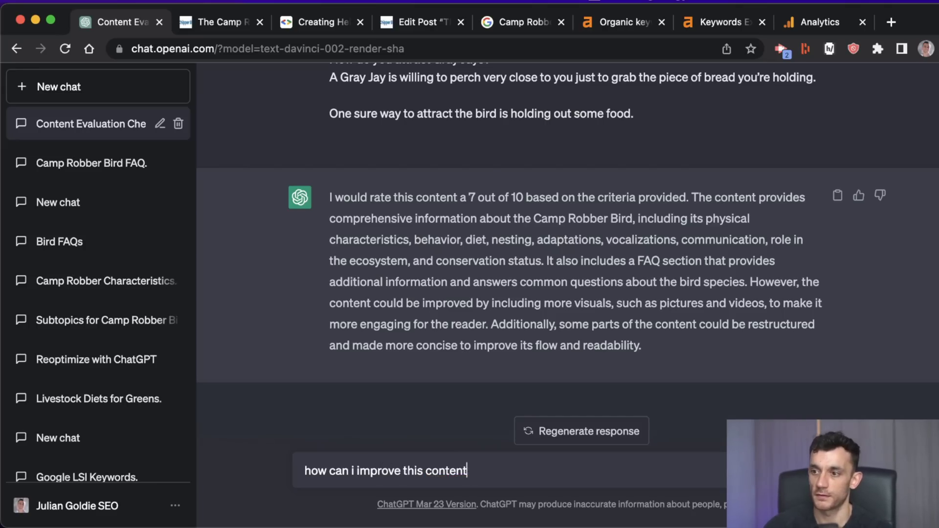
type("to get a 10?")
key("Return")
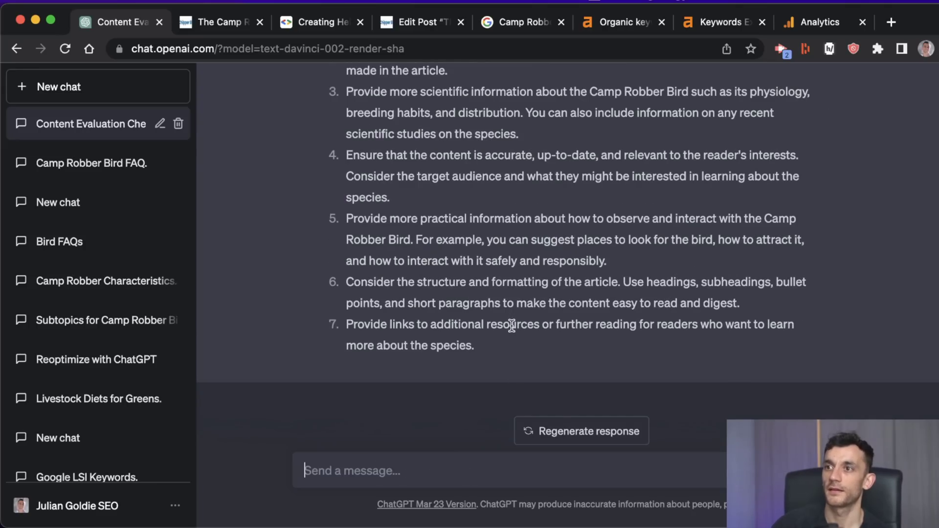
Read through ChatGPT's suggestions for improving the article to a score of 10.
scroll(508, 336, "up", 5)
scroll(509, 336, "down", 1)
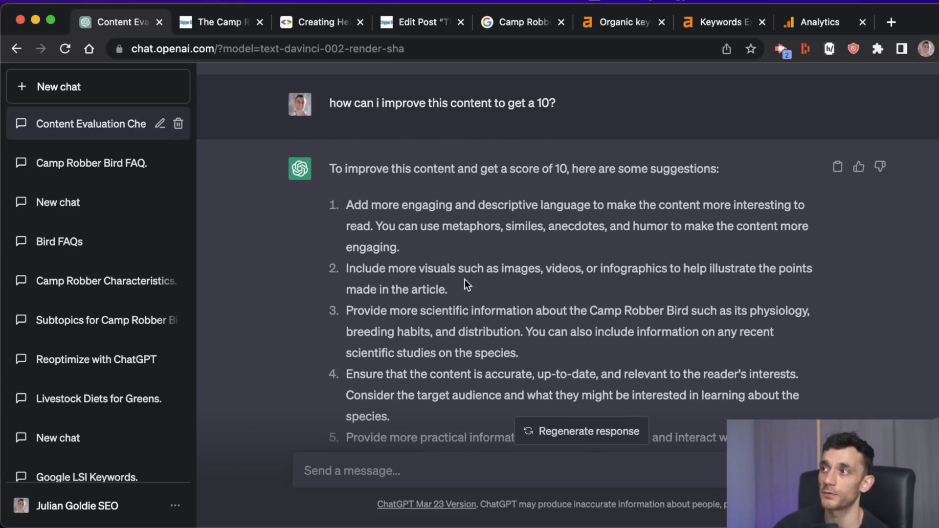
left_click_drag(345, 204, 435, 247)
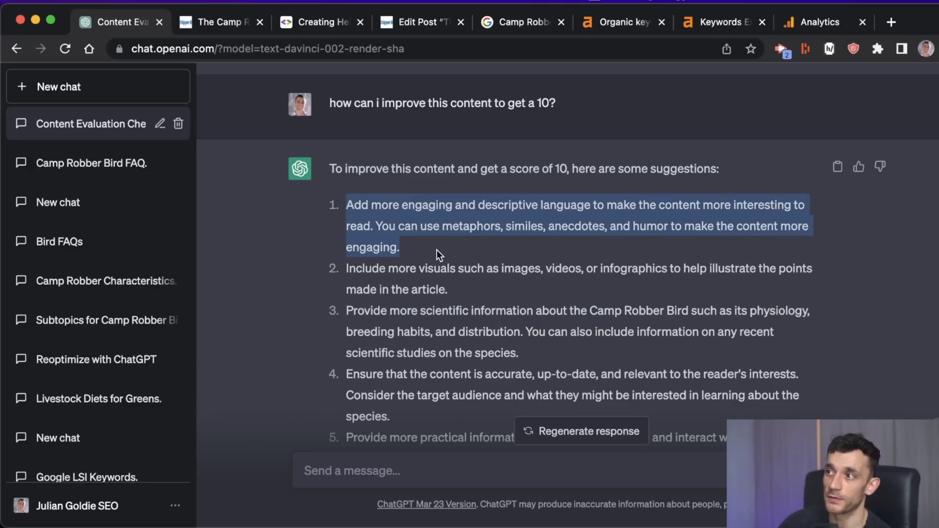
scroll(512, 238, "down", 2)
left_click_drag(345, 211, 447, 233)
scroll(330, 156, "down", 3)
left_click(330, 156)
left_click_drag(330, 156, 534, 195)
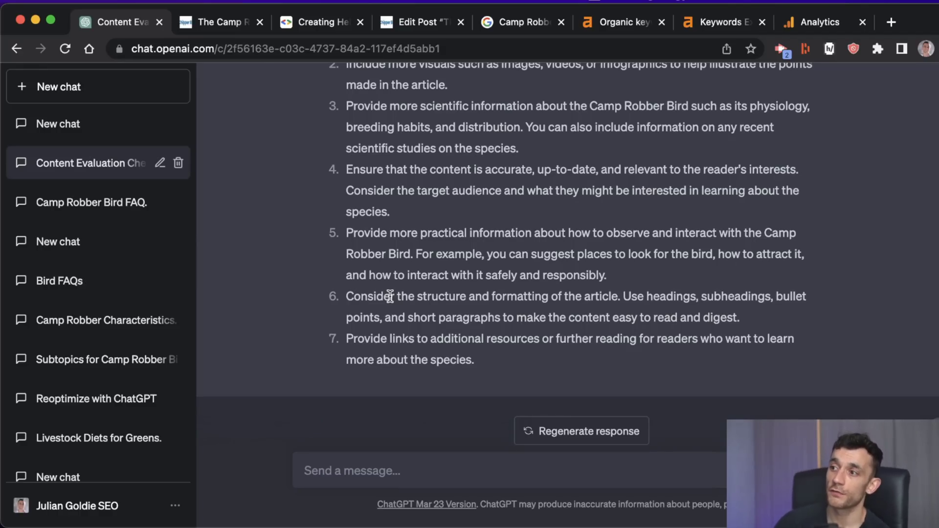
scroll(324, 157, "down", 1)
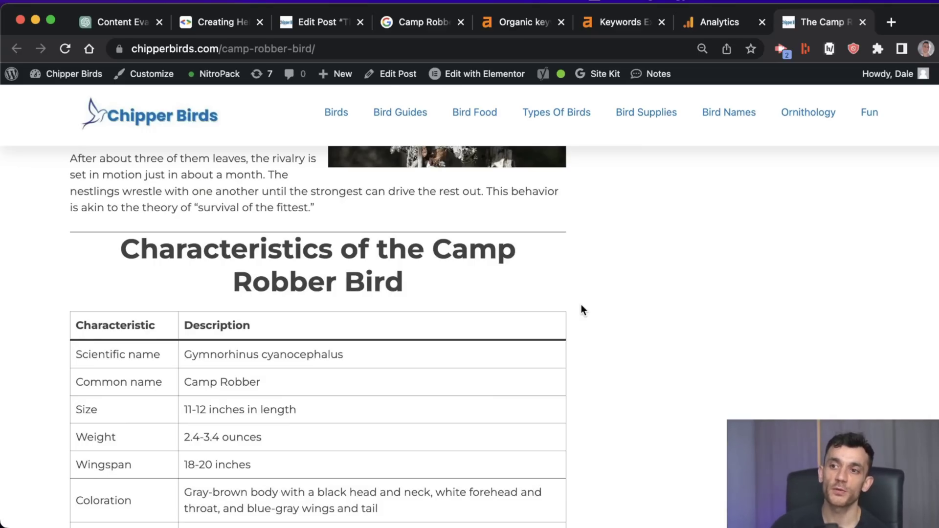
Find "Gymnorhinus cyanocephalus" in the live article and copy the scientific name from the Characteristics table.
scroll(581, 306, "up", 10)
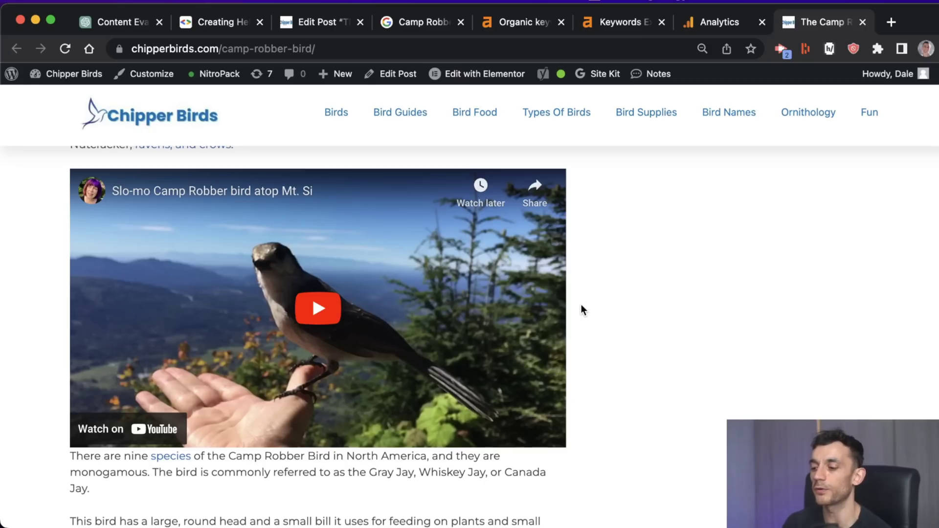
key("super+f")
type("Gymnorhinus cyanocephalus")
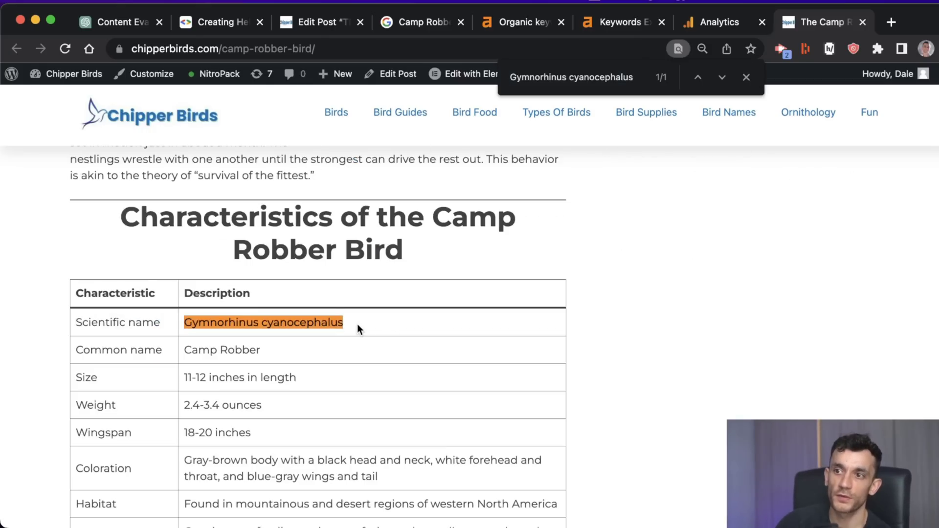
left_click_drag(357, 324, 171, 319)
key("super+c")
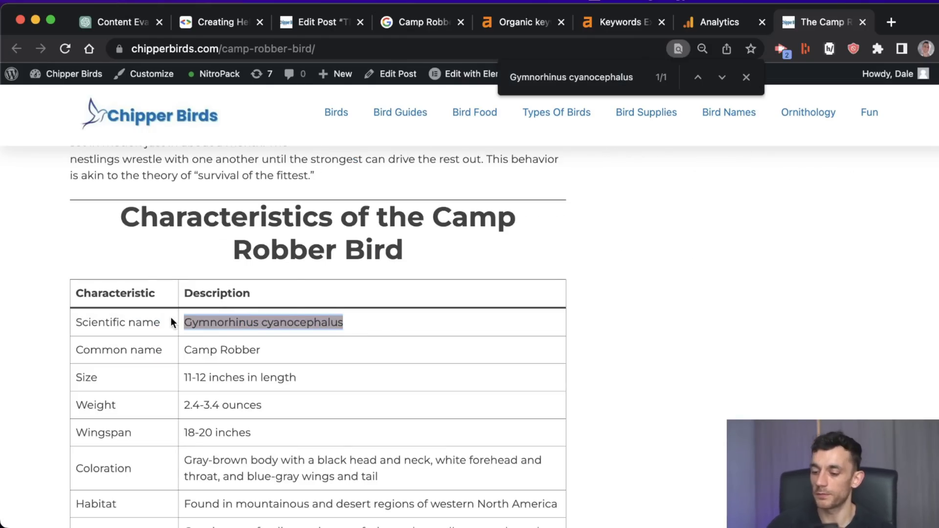
Search Google in a new tab for "gymnorhinus cyanocephalus" edu org gov, with the scientific name in quotes.
key("super+t")
type("\"")
key("super+v")
type("\"")
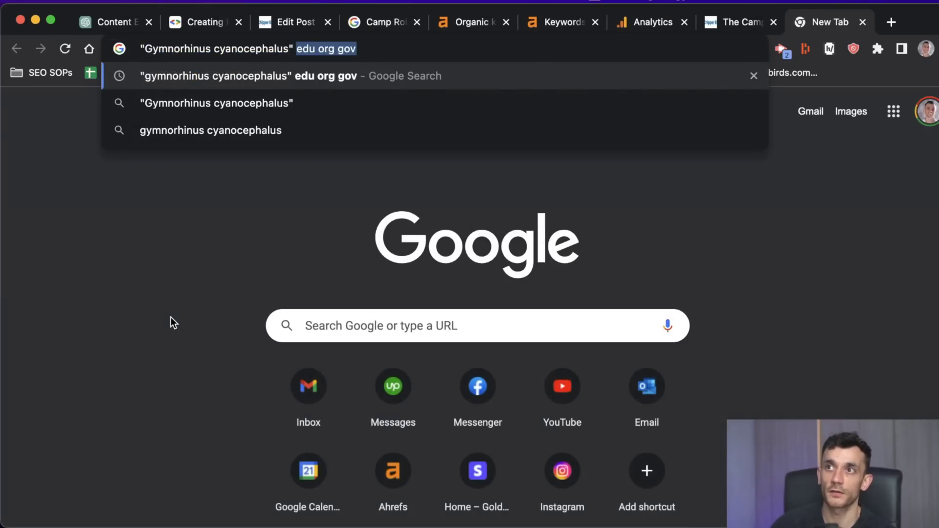
key("Return")
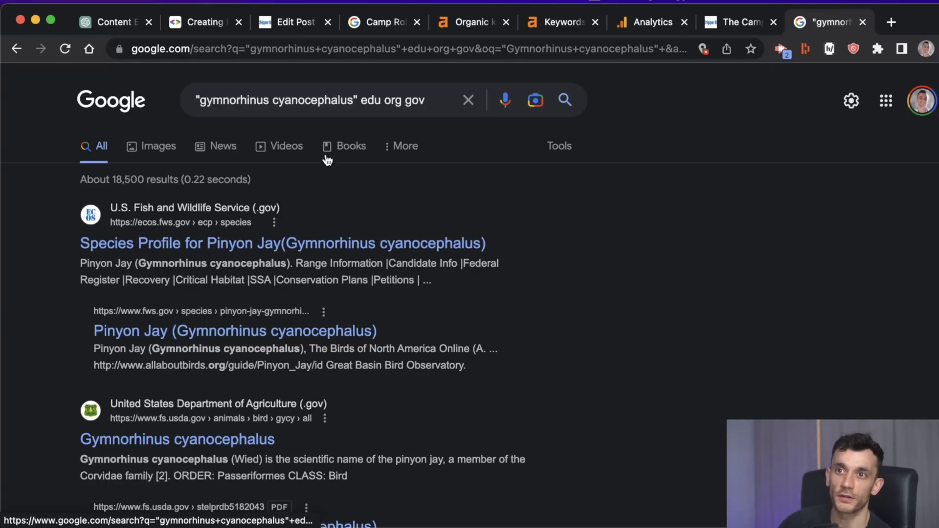
Open the U.S. Fish and Wildlife Service and USDA species results in separate tabs and place the post editor's tab beside them.
left_click(197, 245, "super")
left_click(209, 440, "super")
left_click(759, 22)
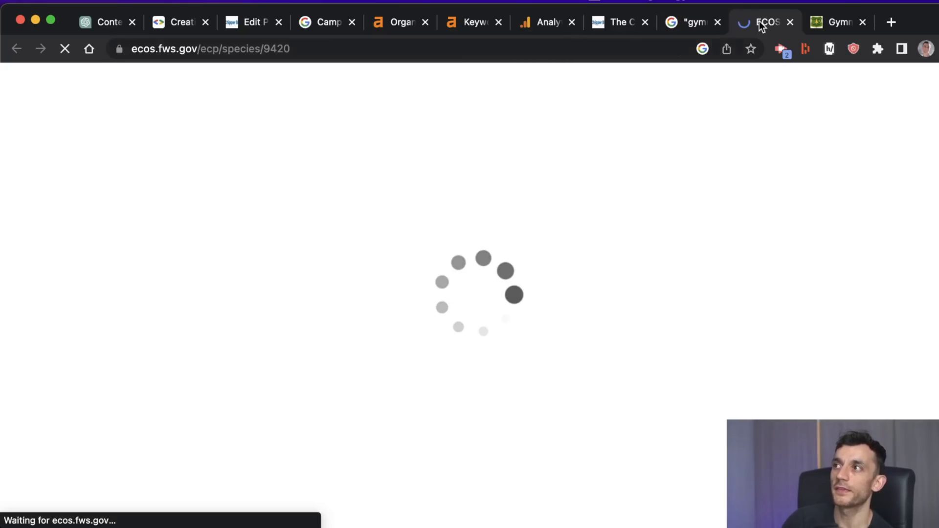
left_click_drag(254, 22, 694, 22)
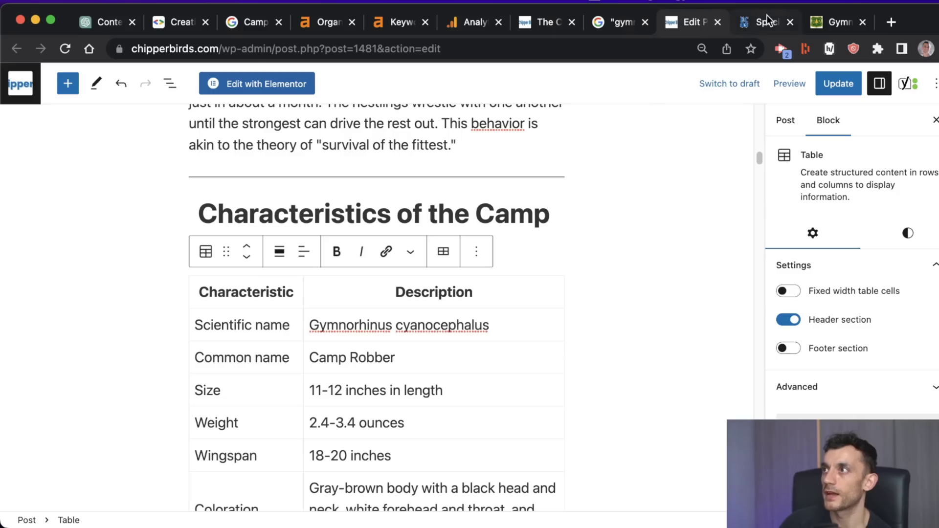
Link "Gymnorhinus cyanocephalus" in the post's Characteristics table to ecos.fws.gov/ecp/species/9420 and save the post.
left_click(777, 22)
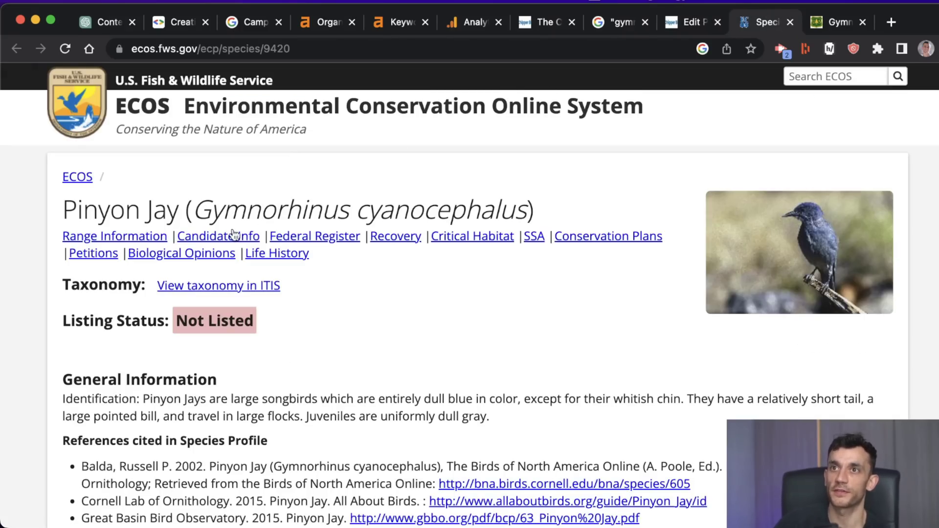
left_click(281, 55)
key("super+c")
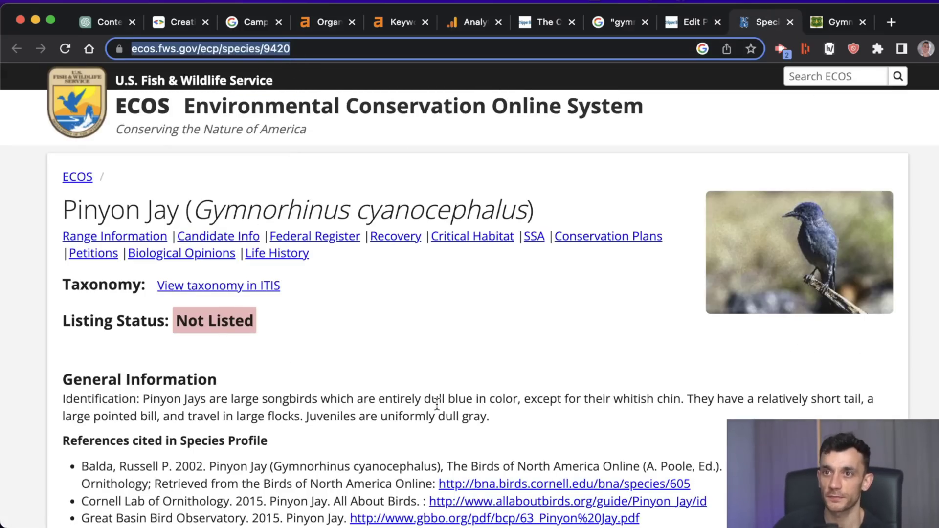
key("ctrl+shift+Tab")
left_click_drag(309, 325, 489, 325)
key("super+k")
key("super+v")
key("Return")
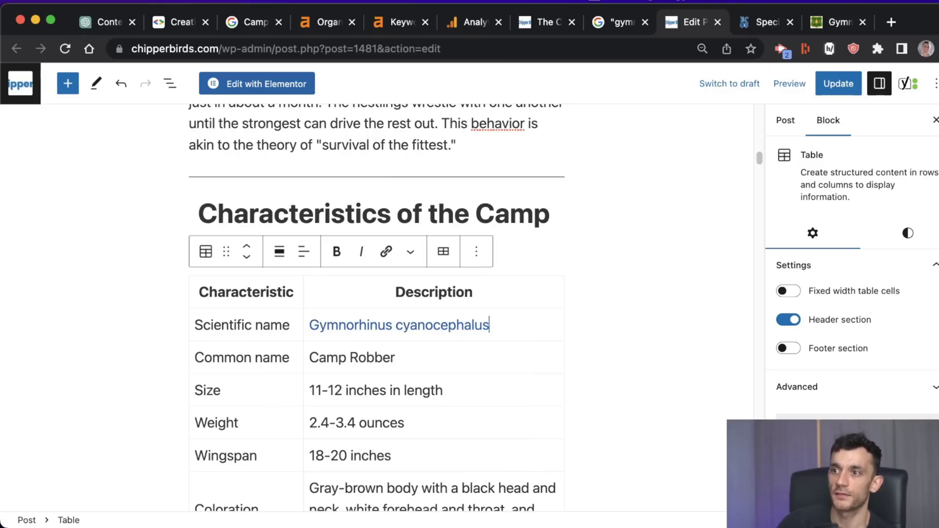
key("super+s")
left_click(694, 198)
Review the post in the editor from its introduction to the Feeding Behavior section, checking its structure, links and media.
scroll(694, 198, "up", 15)
scroll(694, 199, "down", 5)
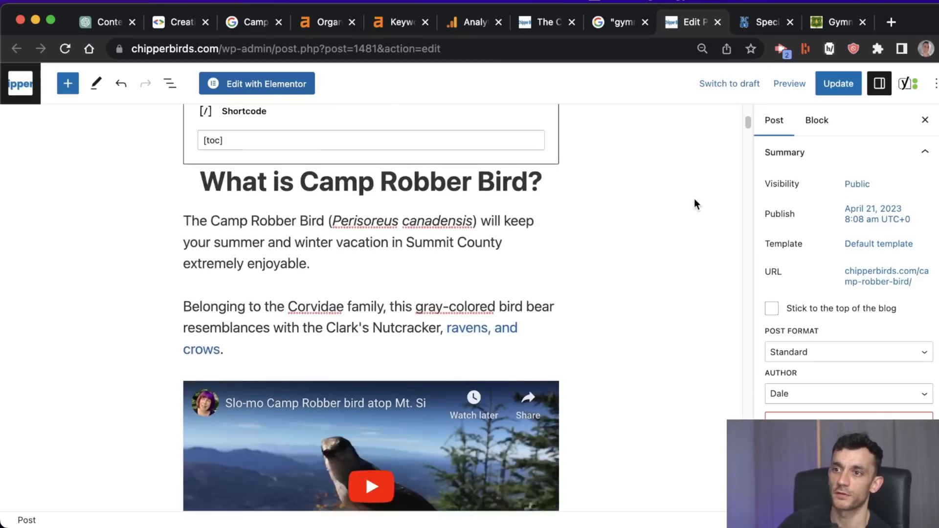
scroll(485, 278, "down", 15)
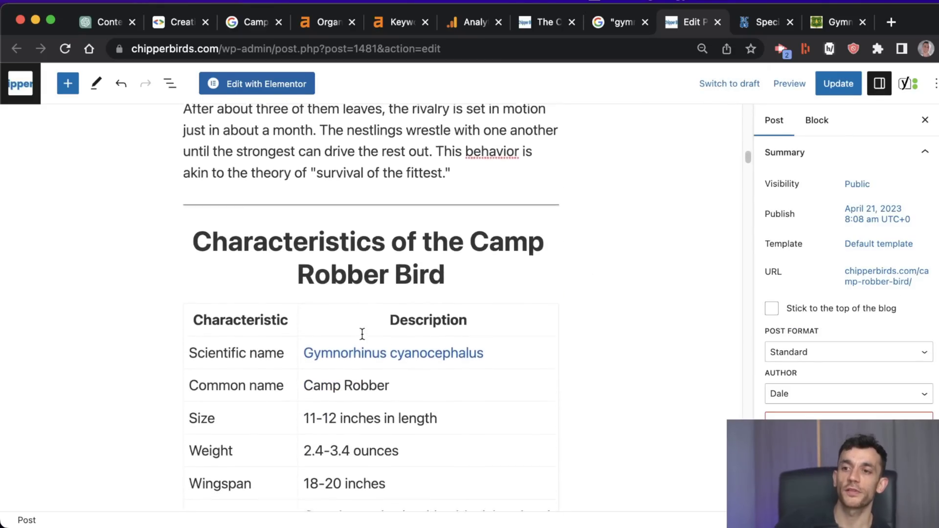
scroll(361, 333, "down", 2)
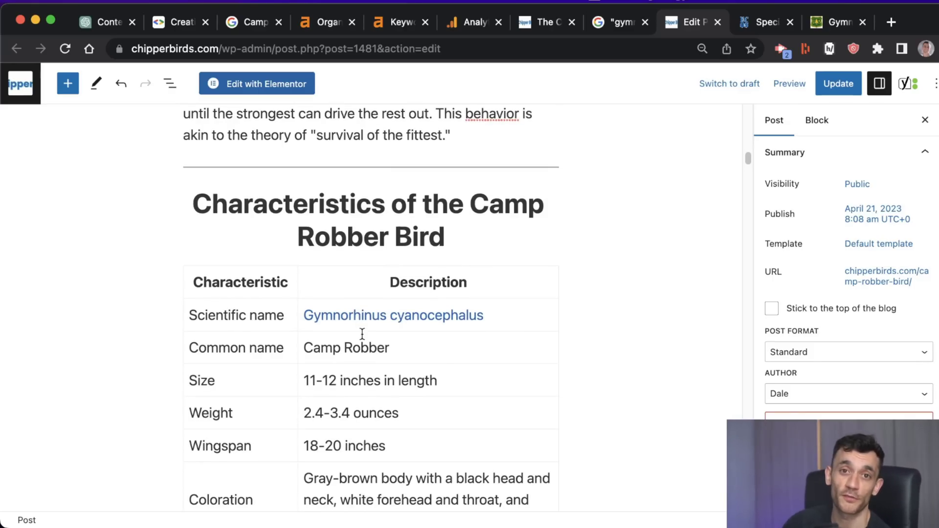
scroll(362, 334, "down", 20)
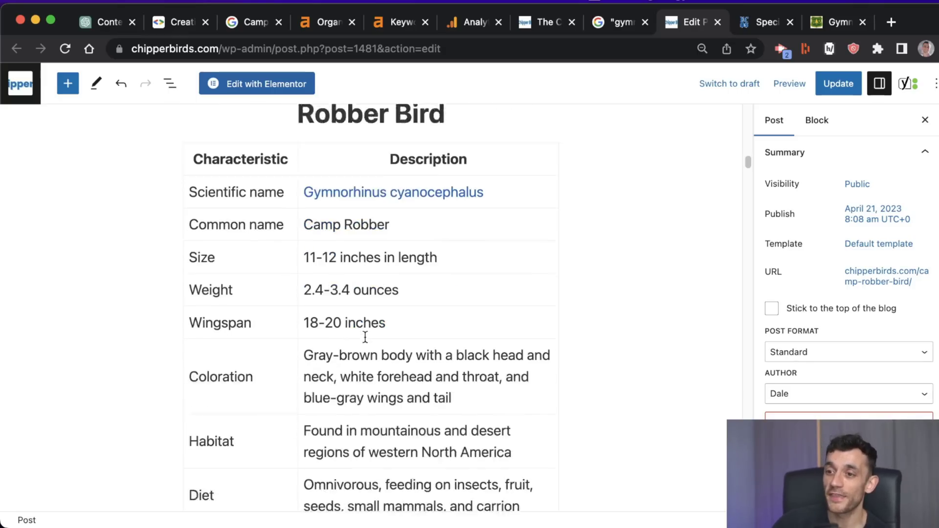
scroll(374, 360, "down", 20)
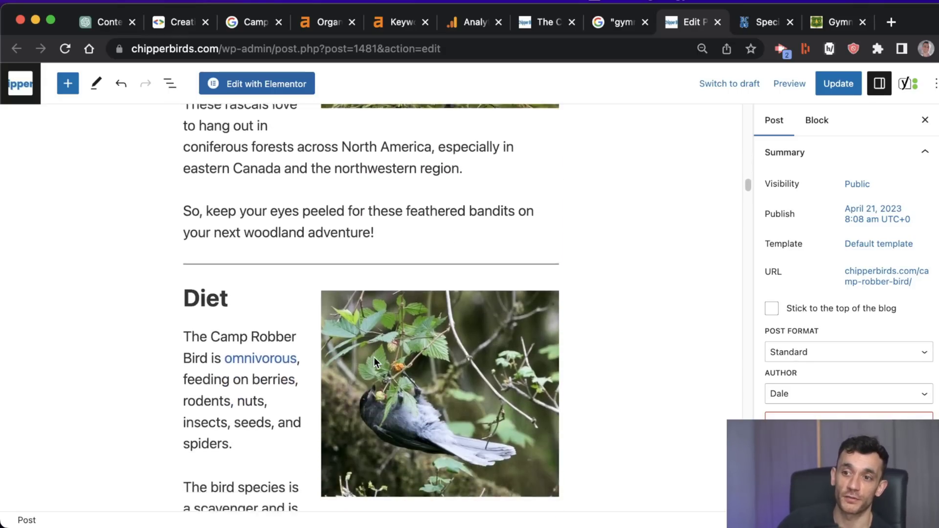
scroll(374, 359, "up", 5)
scroll(374, 360, "down", 7)
scroll(373, 361, "down", 3)
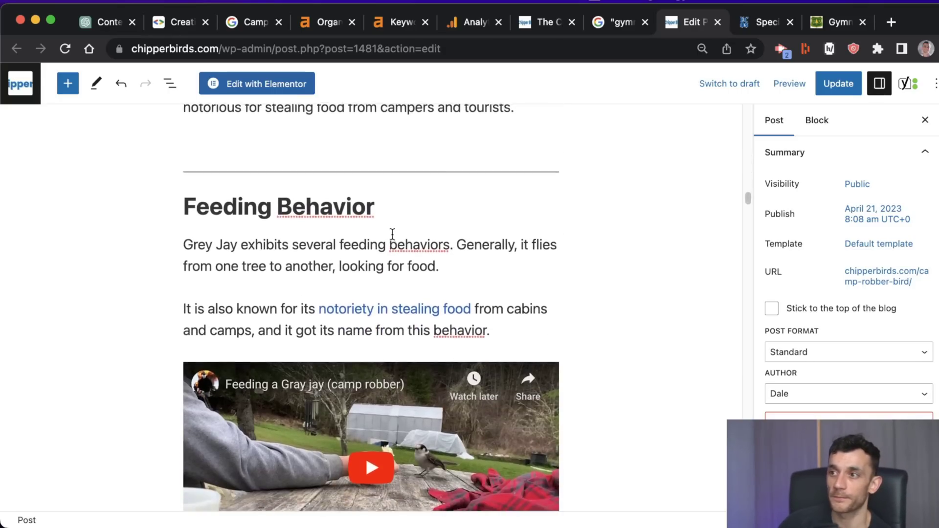
Compare ChatGPT's improvement suggestions with the lower part of the live Camp Robber Bird article.
key("super+1")
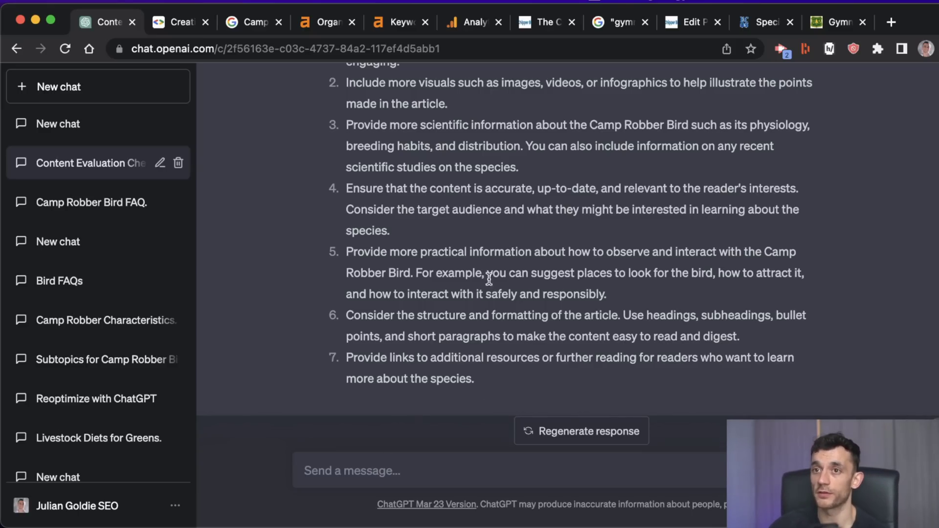
key("super+7")
scroll(83, 419, "down", 15)
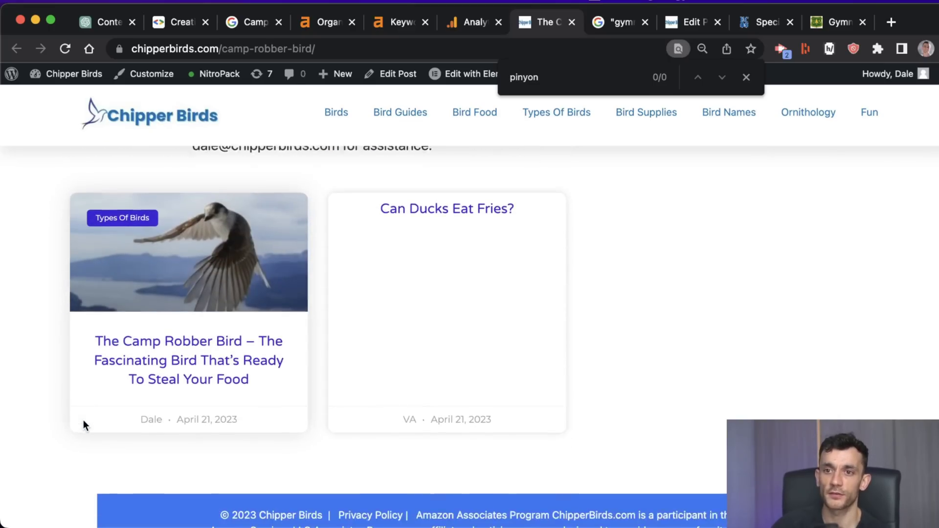
scroll(84, 420, "up", 5)
left_click(100, 22)
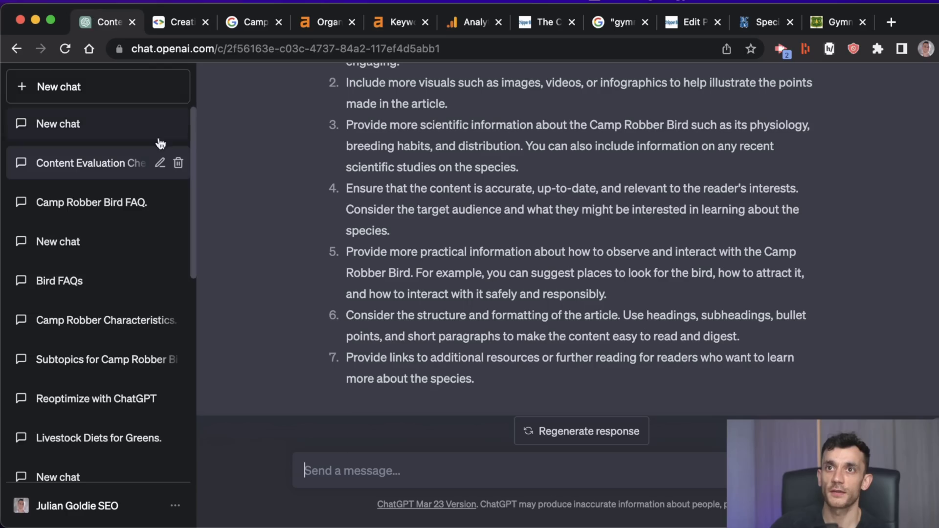
Ask ChatGPT in a new chat "Are there any FAQs I've missed off this article?", with the copied article text pasted below the question.
left_click(67, 122)
left_click(69, 88)
key("super+v")
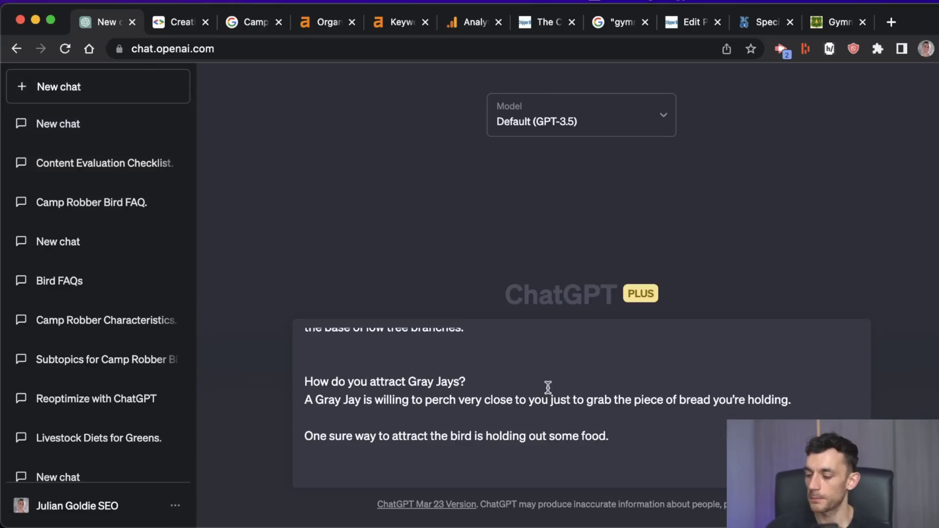
key("super+Up")
key("Return")
key("Return")
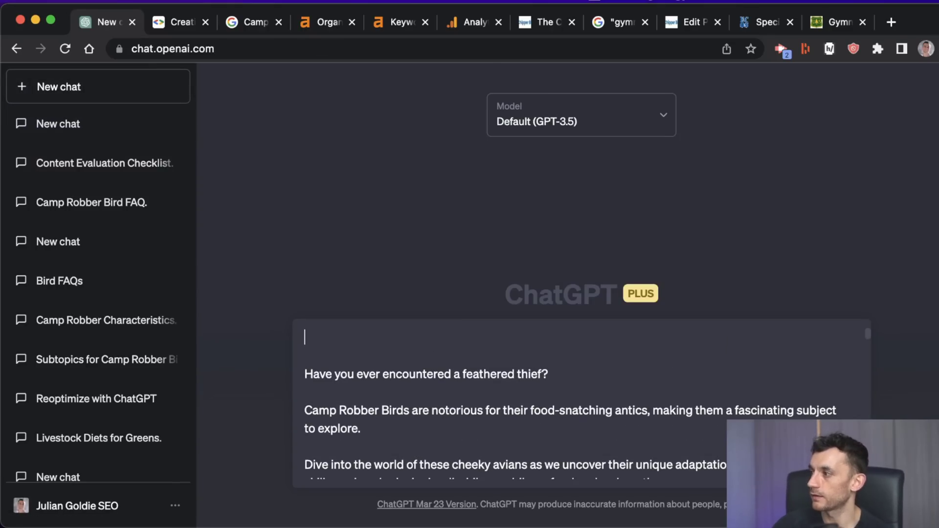
type("Are there any FAQs I've missed off this article?")
key("Return")
key("BackSpace")
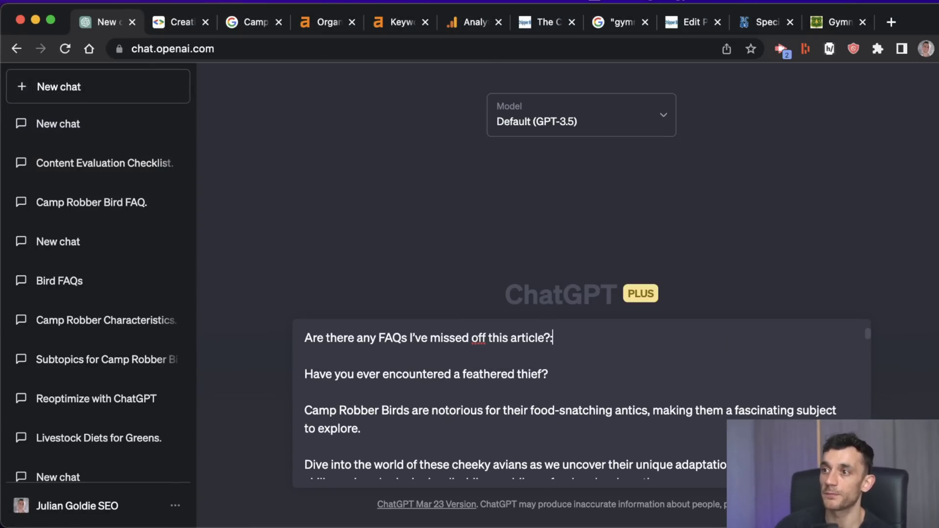
key("BackSpace")
key("BackSpace")
key("Return")
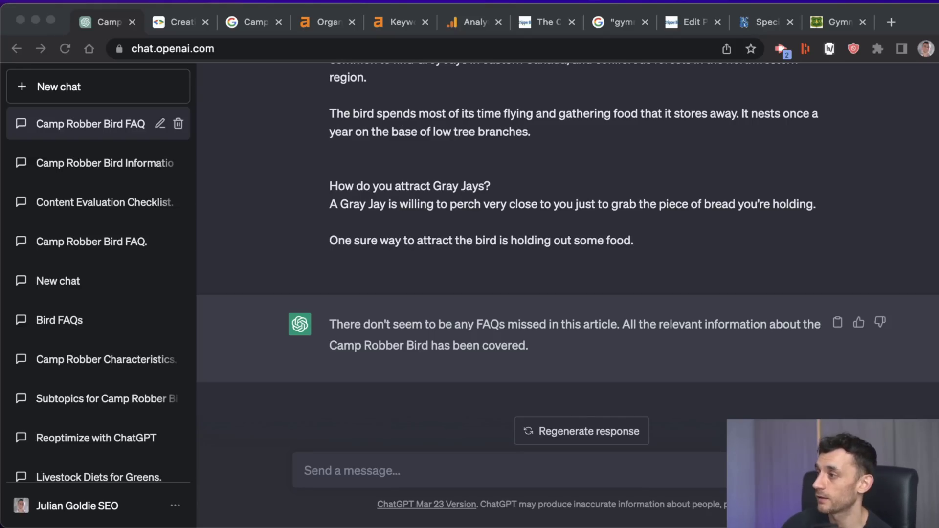
Ask ChatGPT the follow-up question "Any there any headings missed off?".
left_click(356, 470)
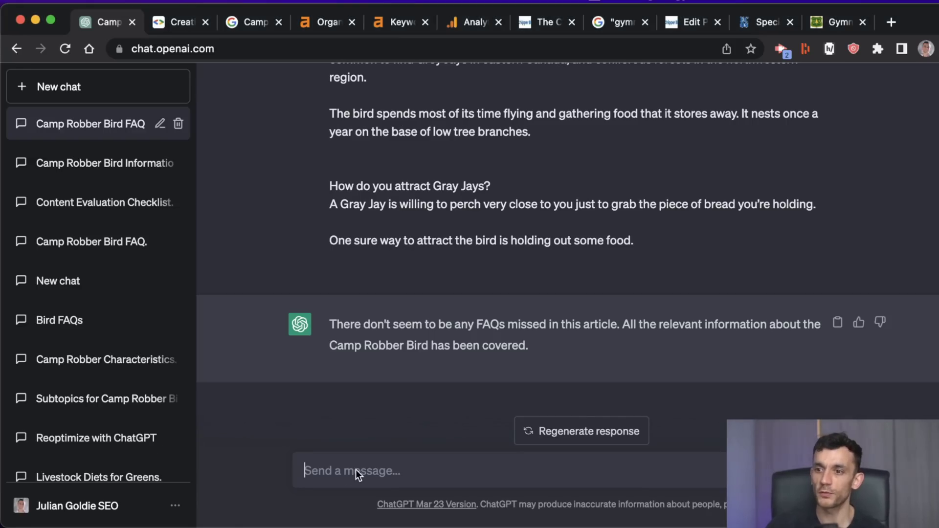
type("Any there any headings missed off?")
key("Return")
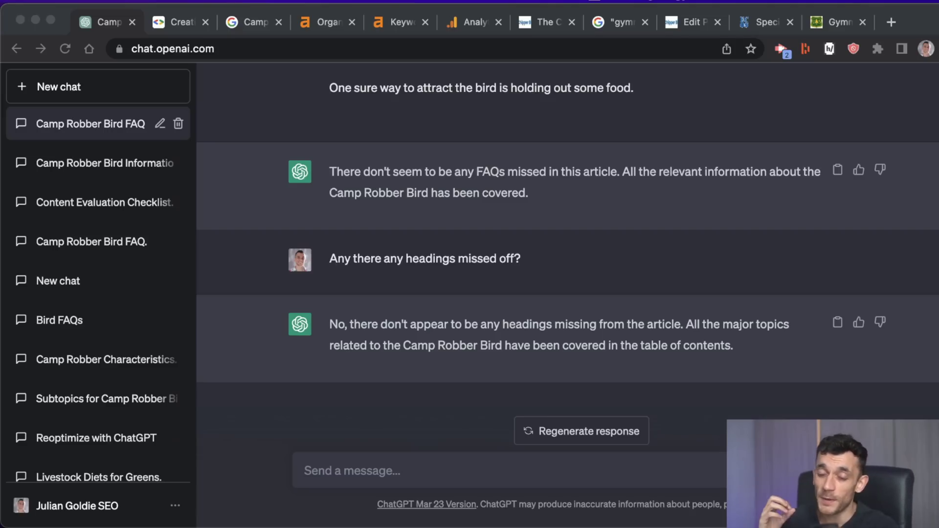
Switch to Microsoft Edge and open Bing's AI chat from the vegetarian dinner party search.
key("super+space")
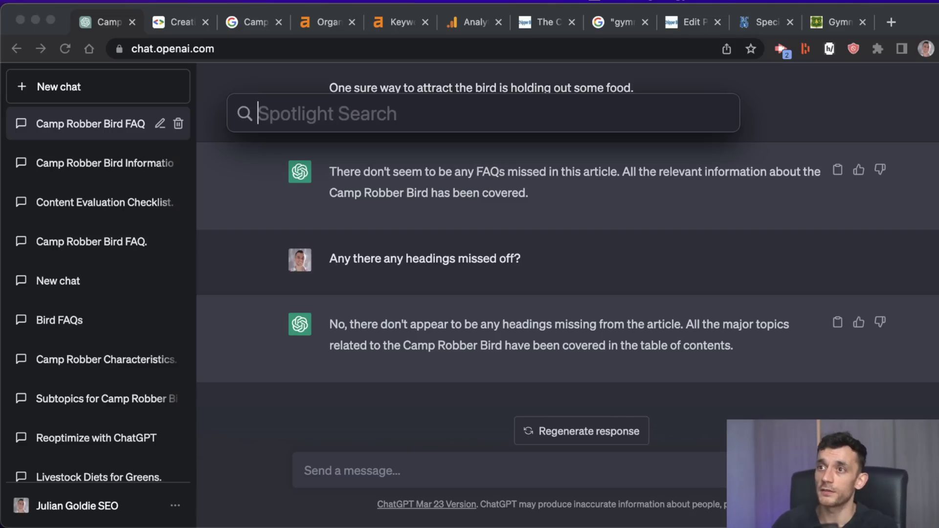
type("ed")
key("Return")
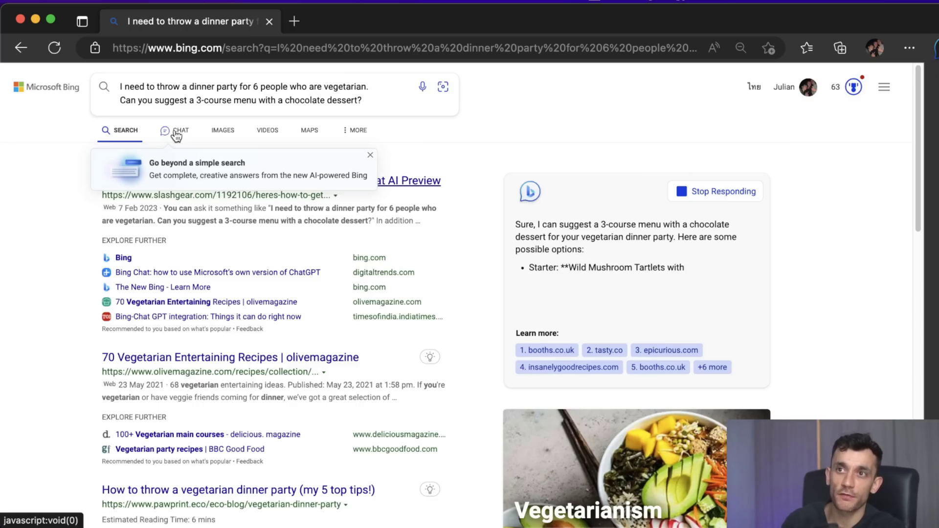
left_click(176, 132)
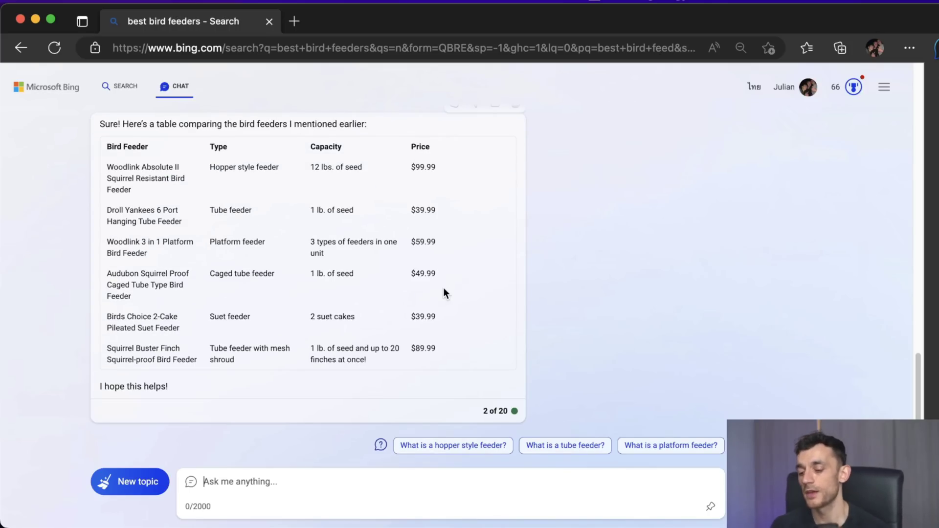
Ask Bing Chat "can you a review rating to each product?" about the bird feeders in the comparison table.
type("what")
key("BackSpace")
key("BackSpace")
key("BackSpace")
key("BackSpace")
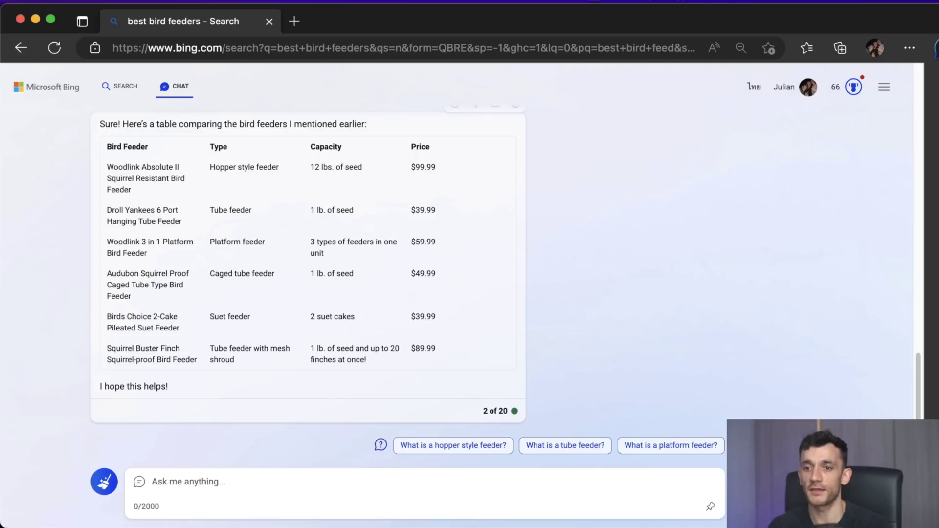
type("can you a ")
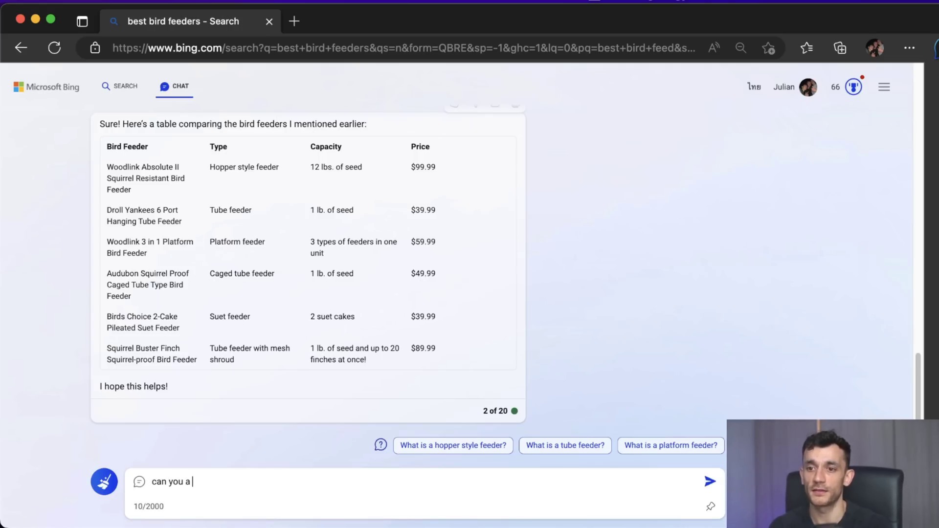
type("review rating to each product?")
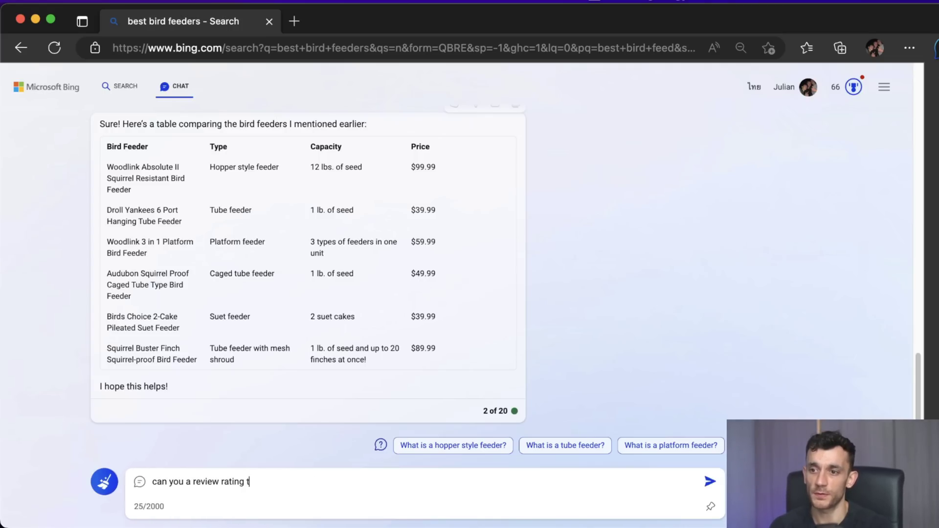
key("Return")
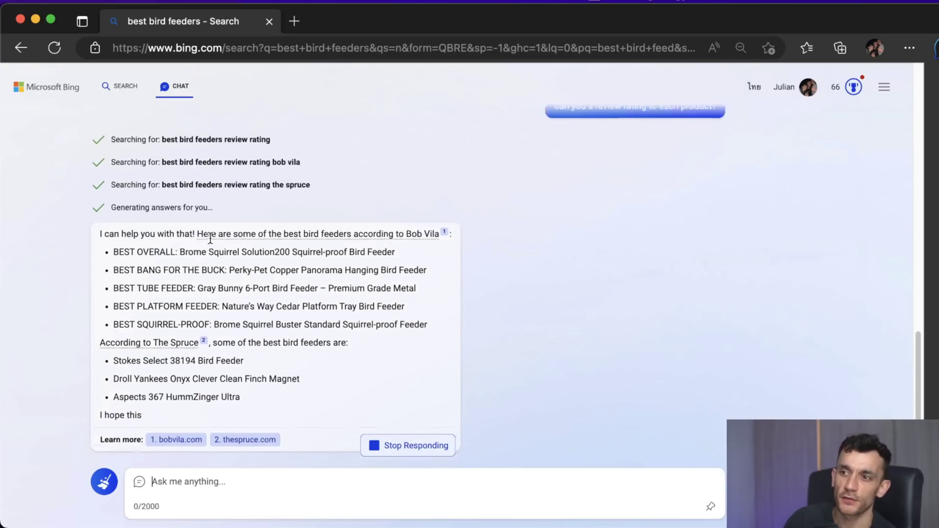
Ask Bing Chat "For this table, can you add star ratings?", with the bird feeder comparison table pasted below the question.
type("For this table, can you add star ratings? Sure! Here's a table comparing the bird feeders I mentioned earlier: | Bird Feeder | Type | Capacity | Price | | — | — | — | — | | Woodlink Absolute II Squirrel Resistant Bird Feeder | Hopper style feeder | 12 lbs. of seed | $99.99 | | Droll Yankees 6 Port Hanging Tube Feeder | Tube feeder | 1 lb. of seed | $39.99 | | Woodlink 3 in 1 Platform Bird Feeder | Platform feeder | 3 types of feeders in one unit | $59.99 | | Audubon Squirrel Proof Caged Tube Type Bird Feeder | Caged tube feeder | 1 lb. of seed | $49.99 | | Birds Choice 2-Cake Pileated Suet Feeder | Suet feeder | 2 suet cakes | $39.99 | | Squirrel Buster Finch Squirrel-proof Bird Feeder | Tube feeder with mesh shroud | 1 lb. of seed and up to 20 finches at once! | $89.99 | | I hope this helps!")
key("Return")
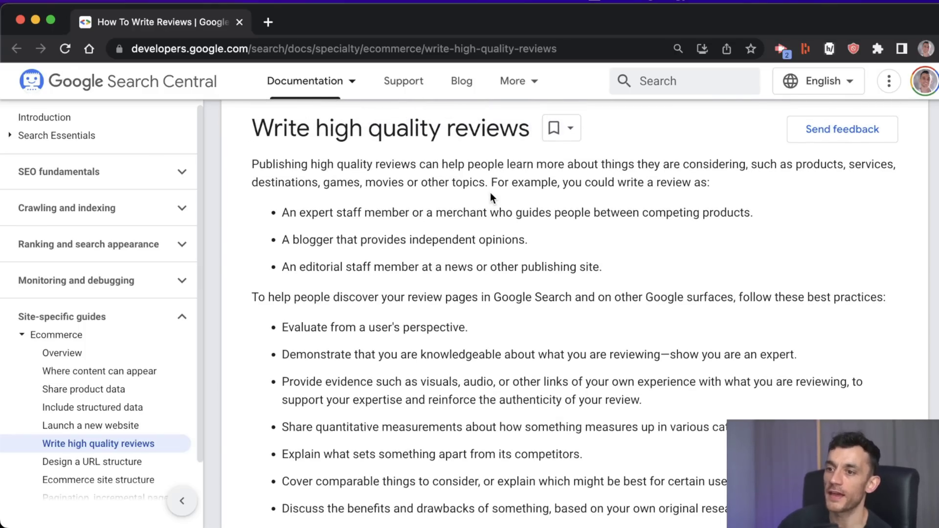
Review Google's "Write high quality reviews" page in Chrome, highlighting the practice about sharing quantitative measurements, and close the page.
left_click_drag(282, 481, 566, 479)
left_click(566, 479)
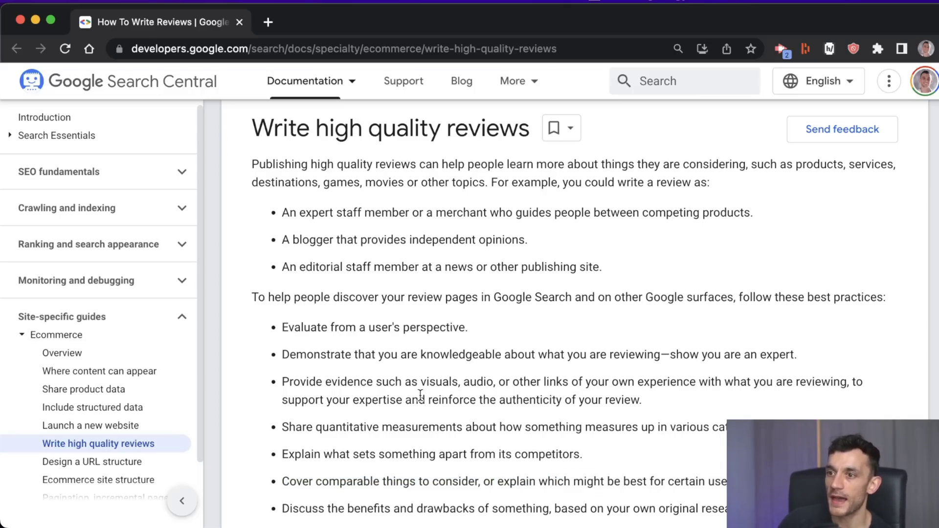
scroll(332, 400, "down", 1)
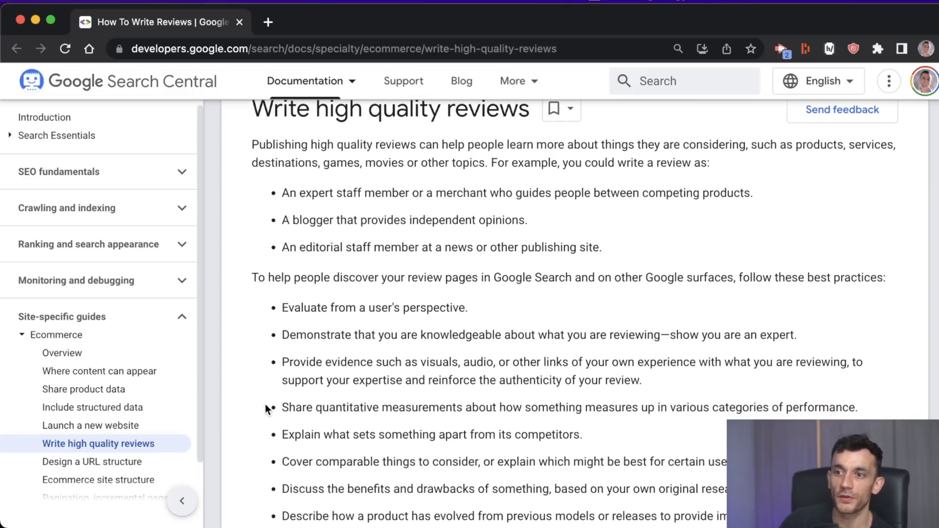
left_click_drag(268, 409, 858, 407)
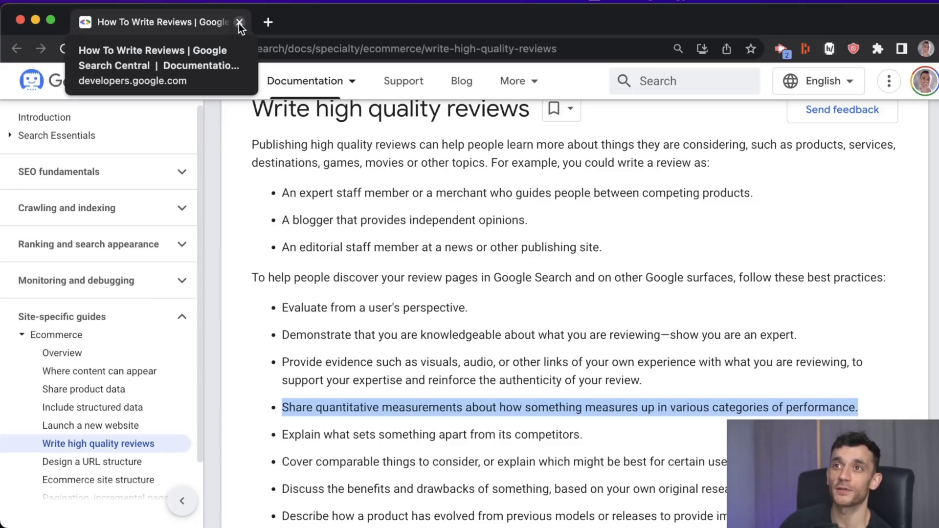
left_click(239, 22)
Copy the star-rated bird feeder table from Bing Chat in Edge and insert it above the Nesting heading of the WordPress post.
key("super+space")
type("edelweiss")
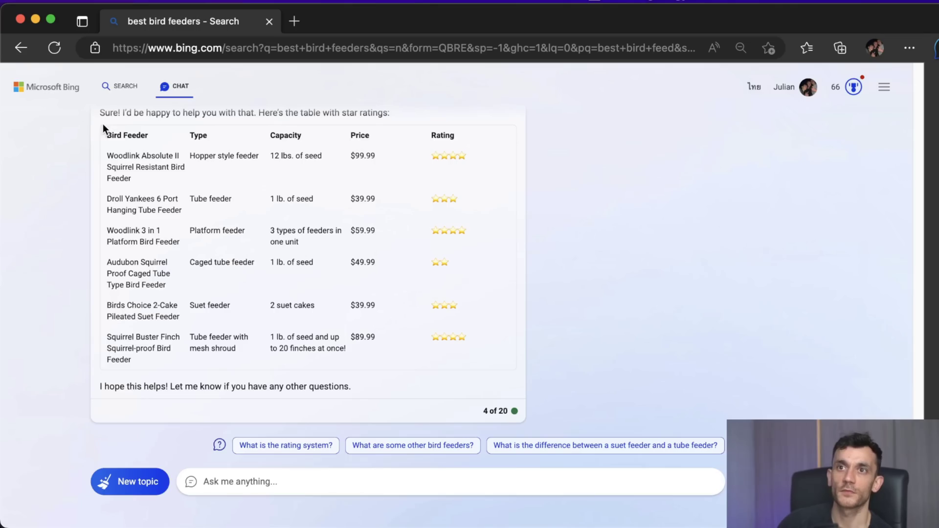
left_click_drag(685, 460, 500, 374)
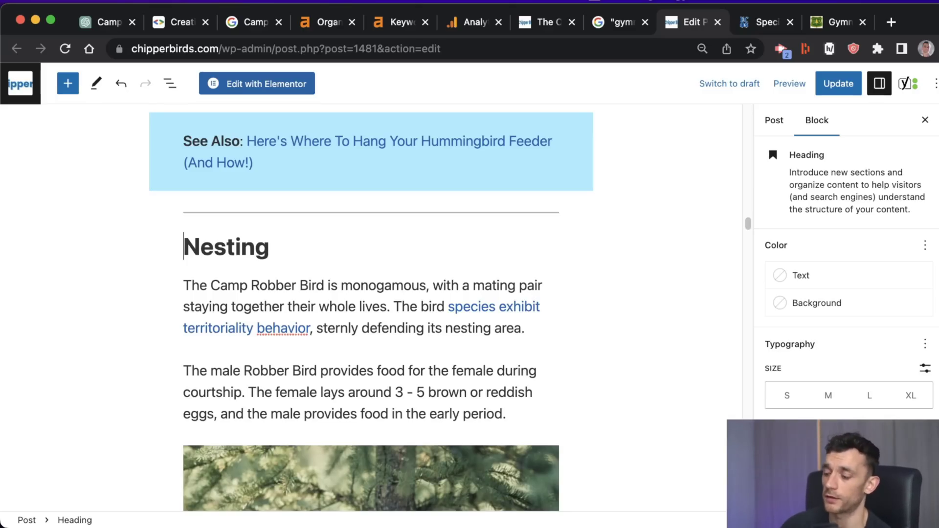
key("Return")
key("Up")
key("super+v")
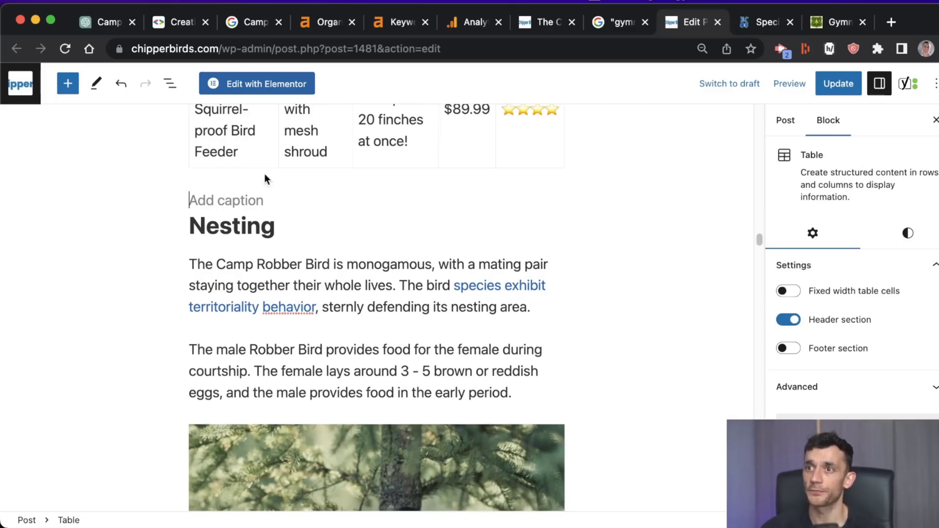
scroll(274, 195, "up", 5)
scroll(296, 214, "up", 8)
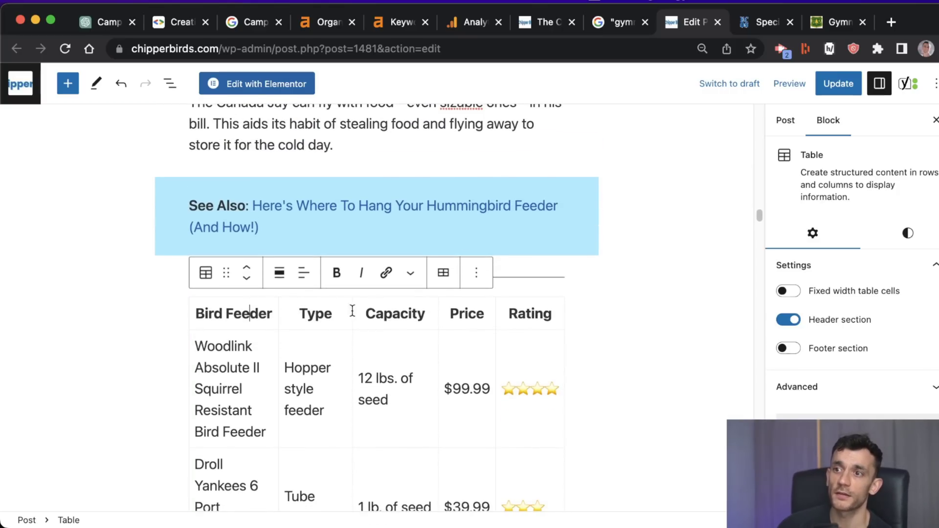
left_click(524, 312)
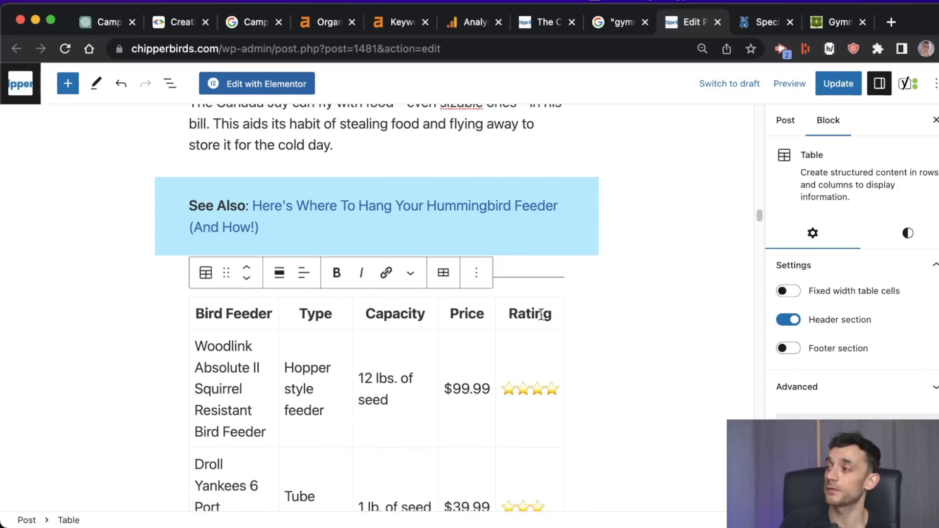
Undo the insertion of the bird feeder table above the Nesting heading.
key("super+Tab")
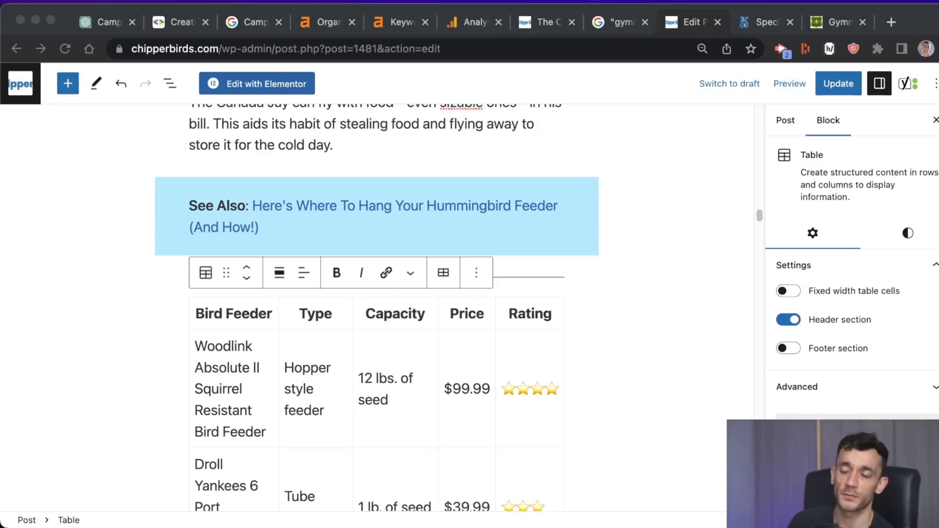
key("super+s")
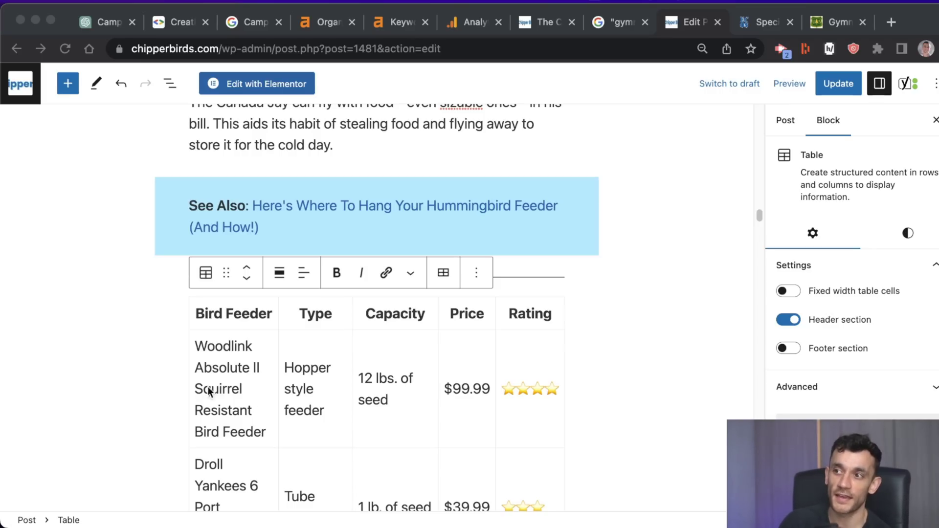
left_click(597, 340)
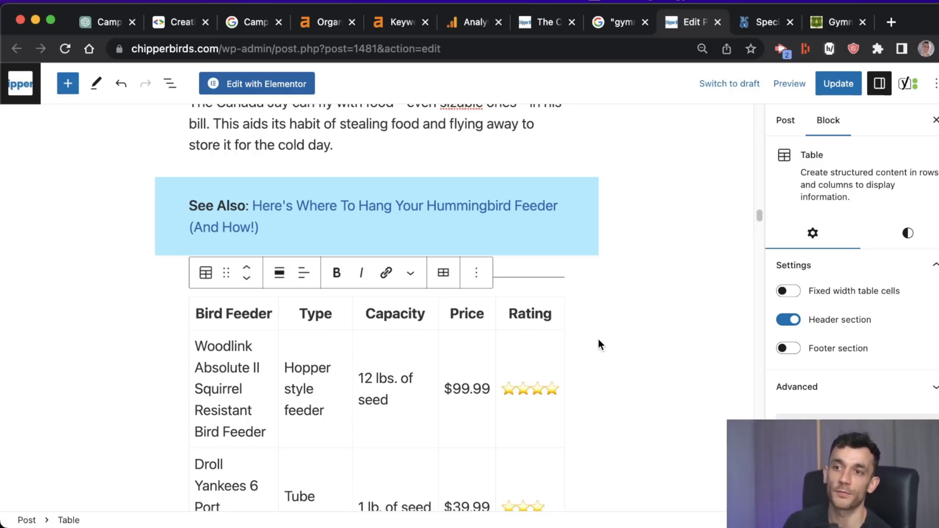
key("super+z")
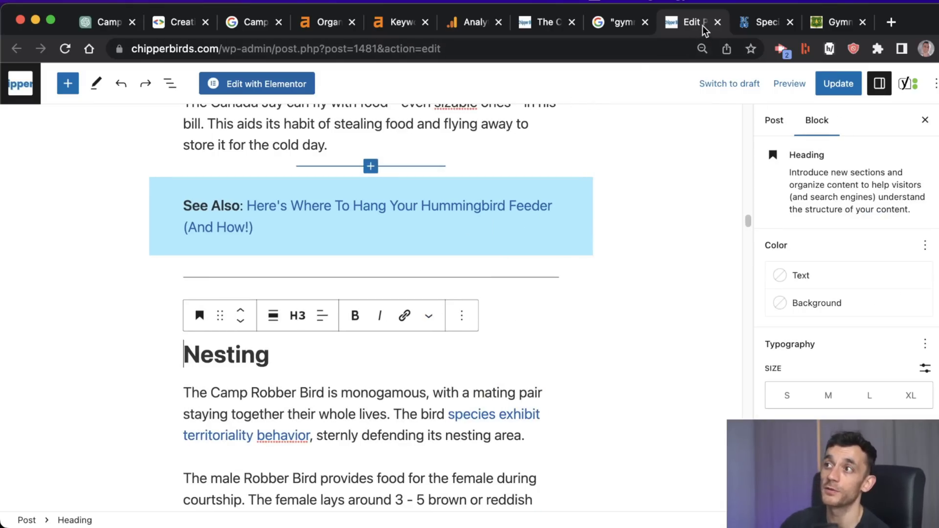
Check through the edited Camp Robber Bird post and save it as an update to the published article.
left_click_drag(694, 22, 338, 22)
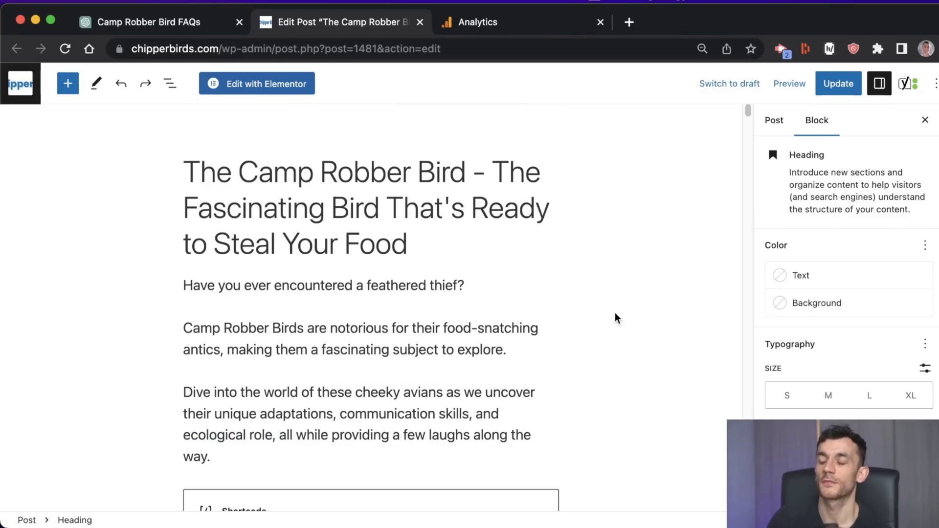
scroll(617, 318, "down", 10)
scroll(614, 316, "down", 15)
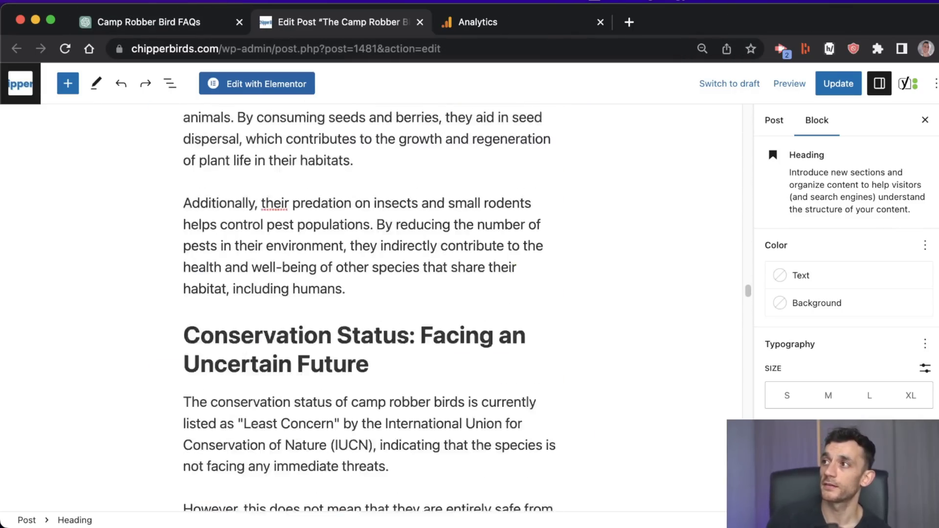
scroll(709, 165, "up", 5)
key("super+s")
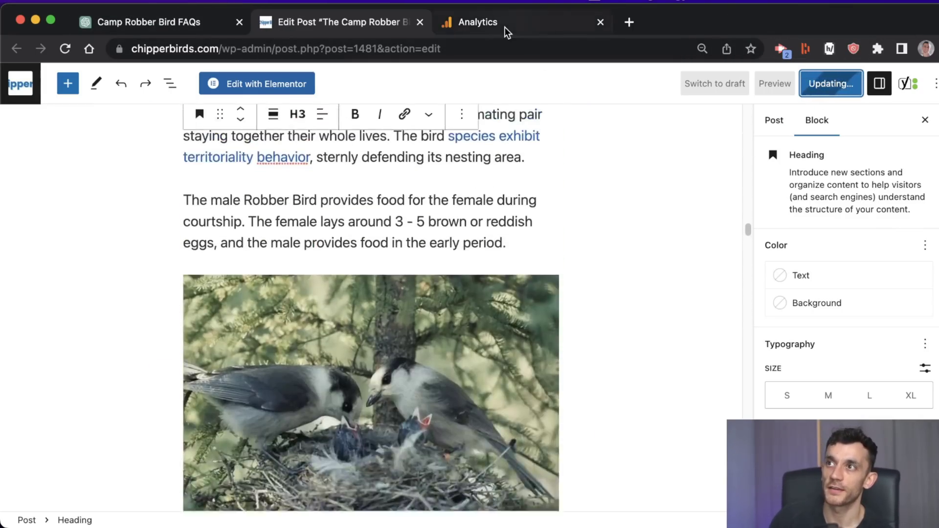
Check the pageviews of the /beautiful-birds/ page for organic traffic in Google Analytics and return to the post.
left_click(496, 22)
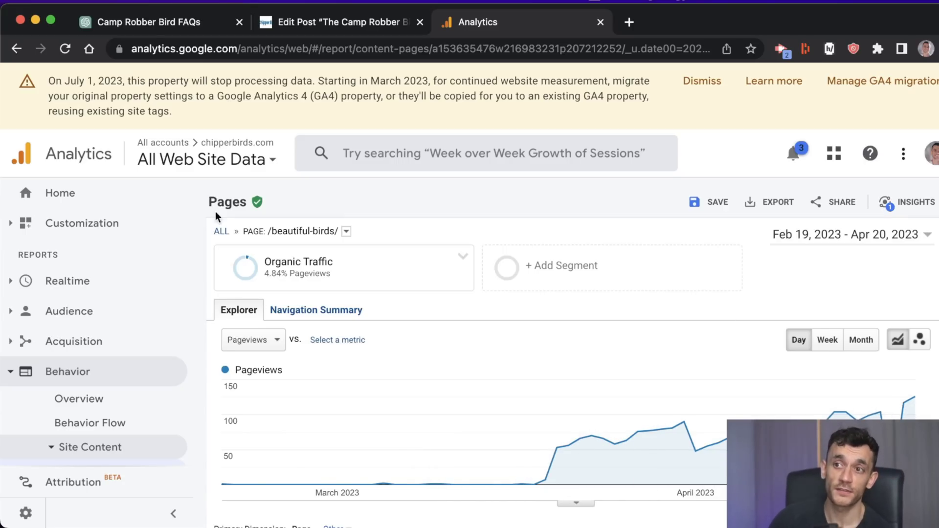
left_click(294, 22)
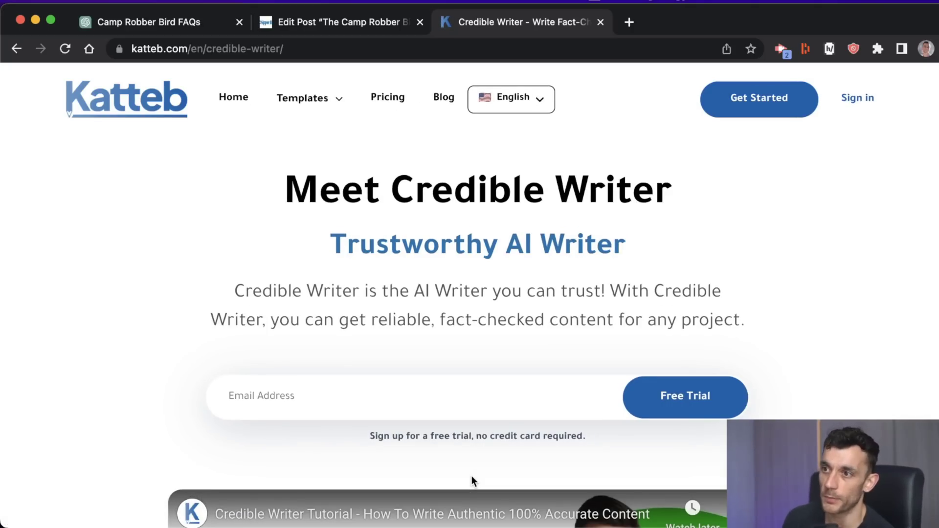
Examine Katteb's Credible Writer page, highlighting its headline and introduction, and look through the listed use cases.
left_click_drag(281, 193, 706, 248)
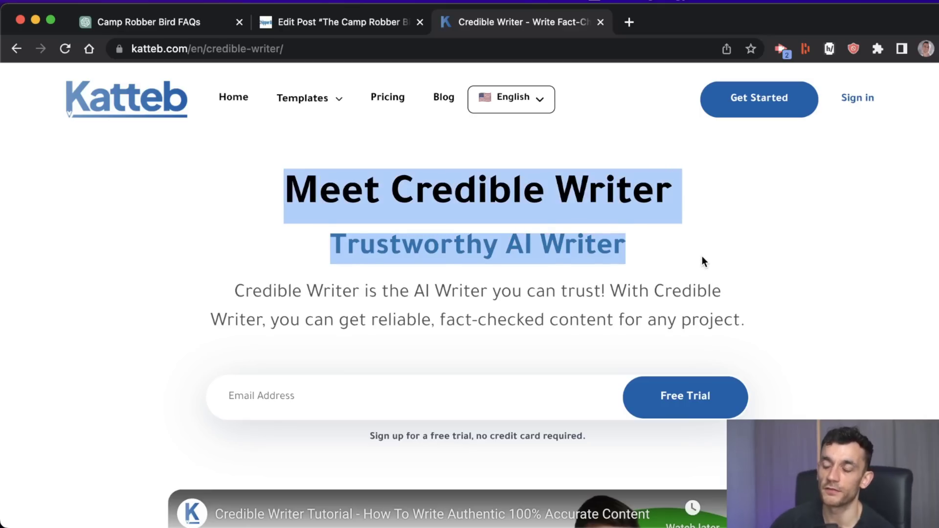
left_click(702, 258)
left_click_drag(274, 196, 738, 262)
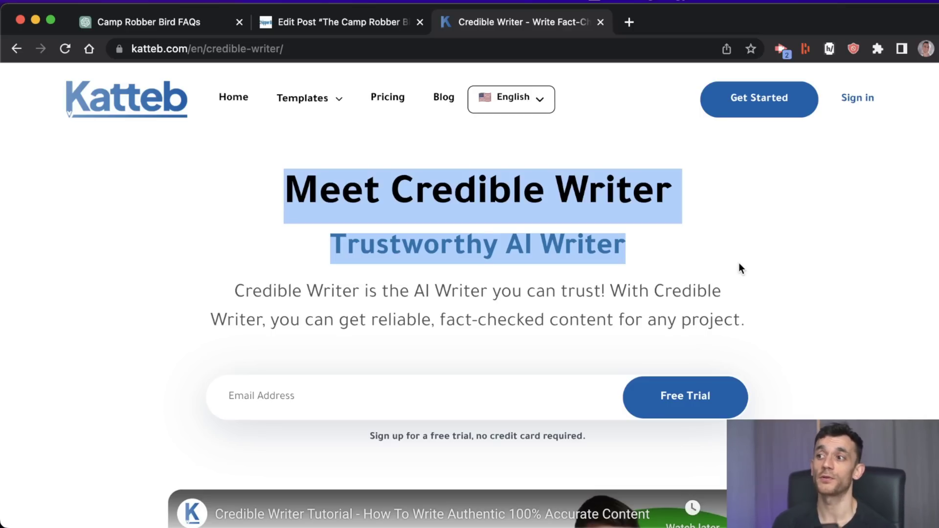
left_click(672, 289)
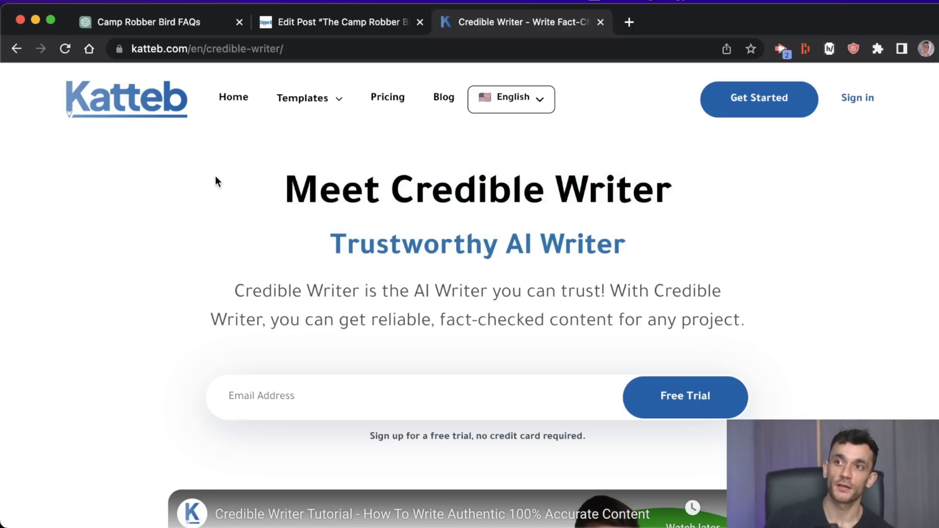
left_click_drag(215, 175, 804, 304)
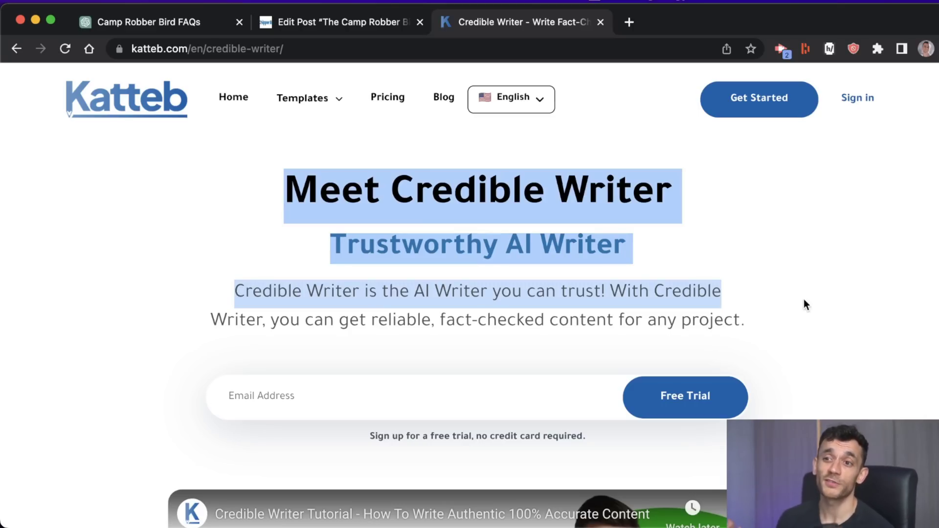
scroll(803, 301, "down", 10)
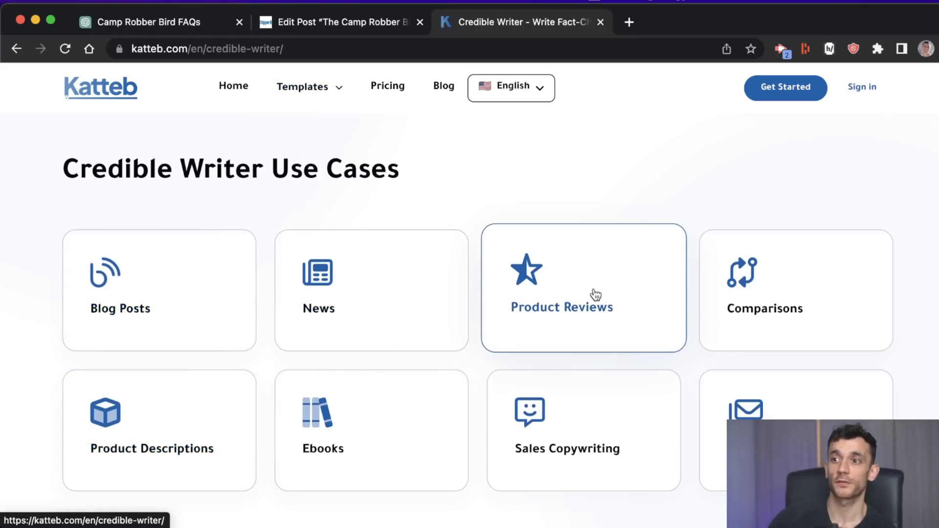
scroll(580, 317, "down", 5)
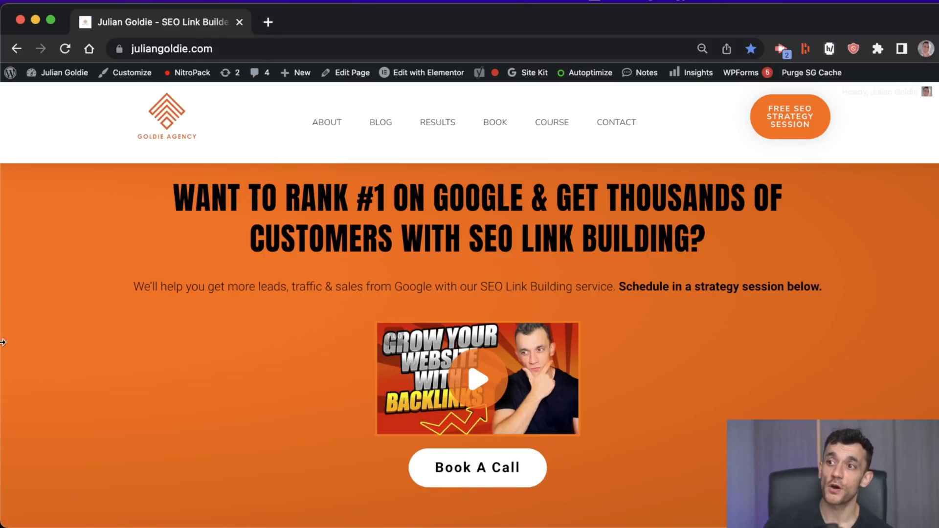
scroll(523, 347, "down", 4)
scroll(525, 361, "down", 4)
scroll(161, 352, "up", 6)
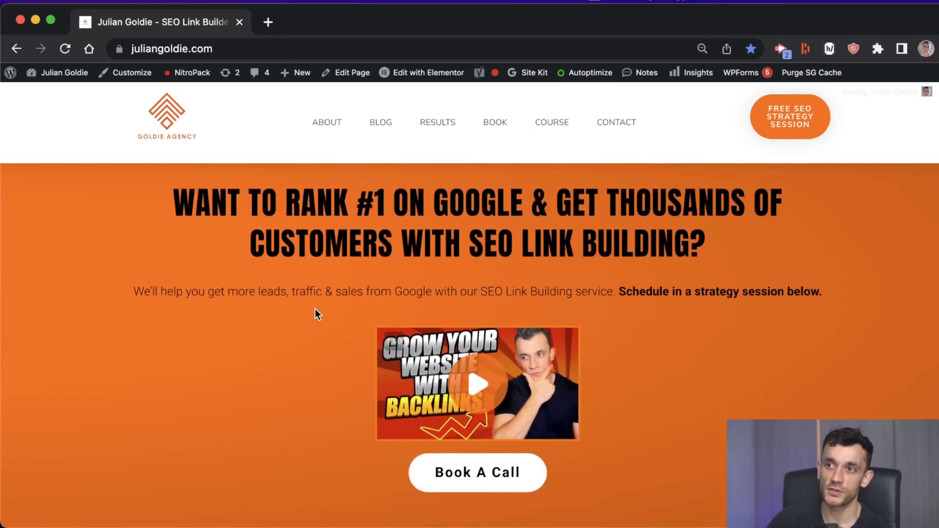
scroll(315, 315, "down", 7)
scroll(556, 361, "up", 5)
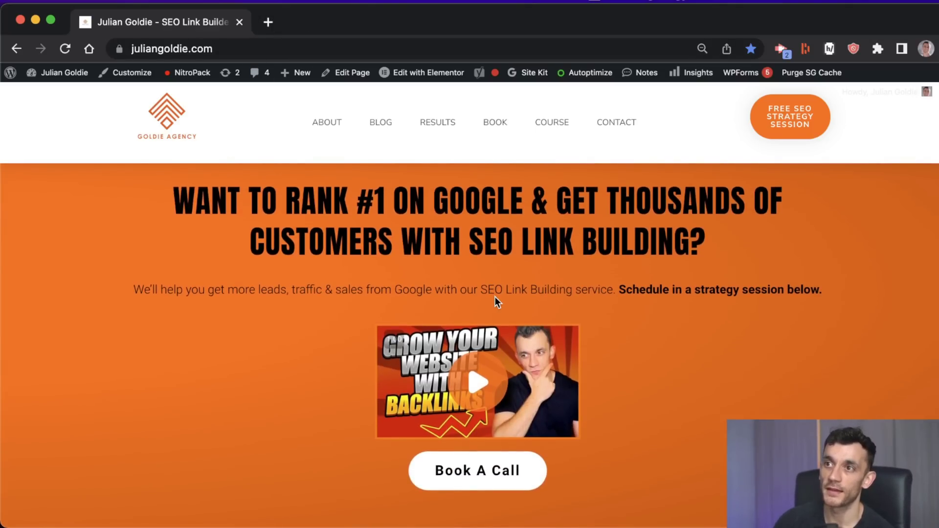